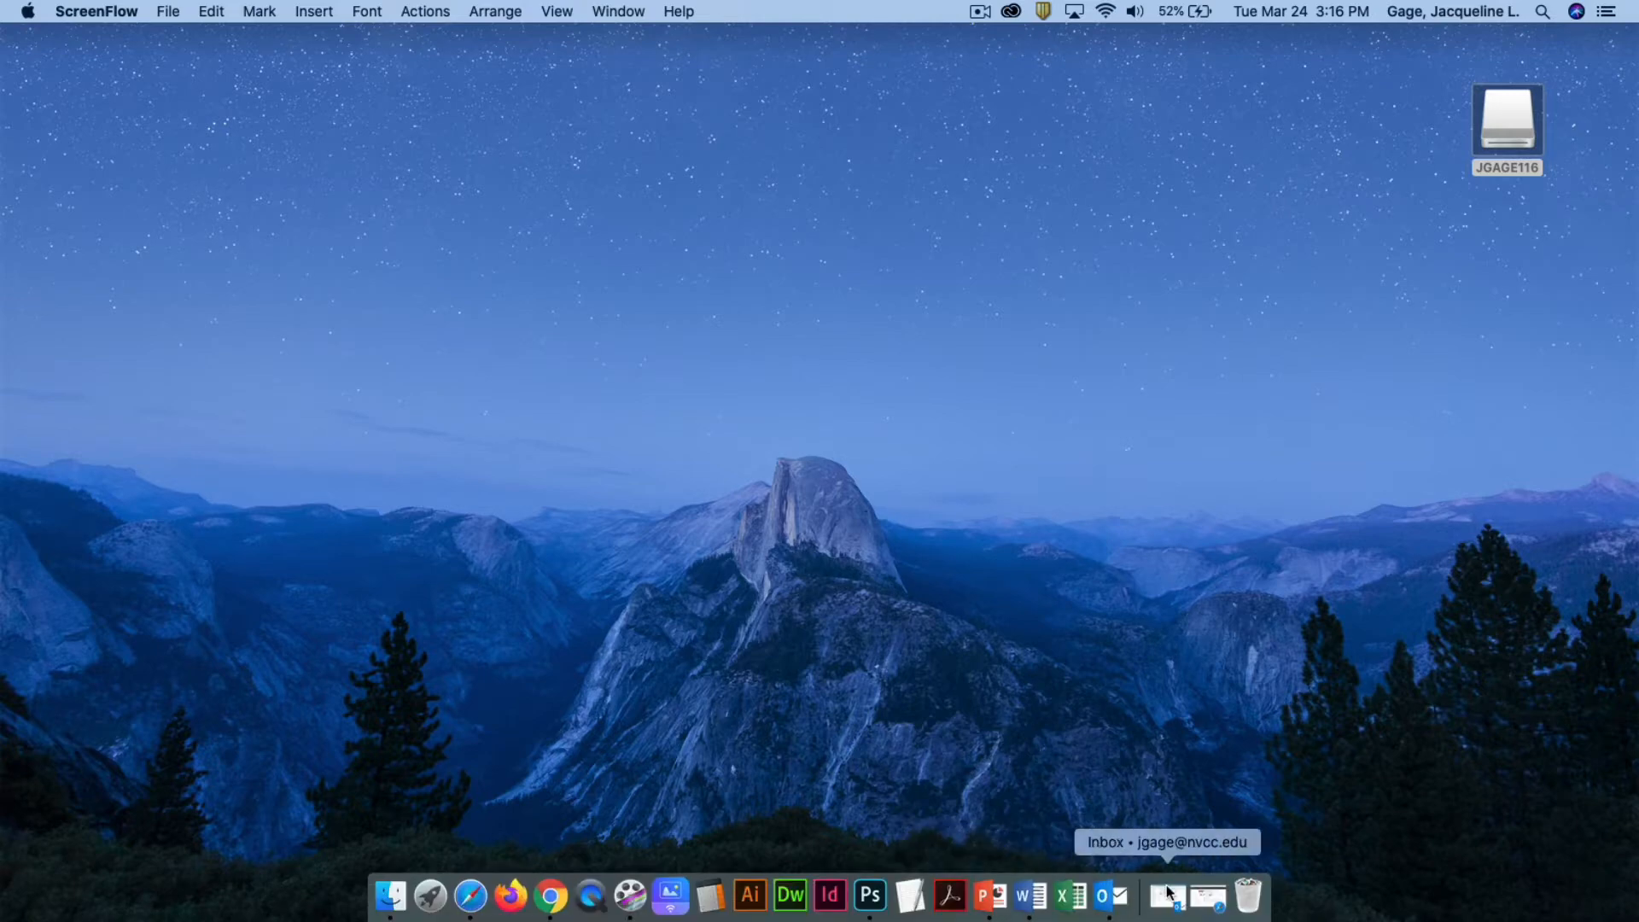
Step: Search the Wayback Machine for the college name and open the archived nvcc.edu homepage
left_click(1207, 895)
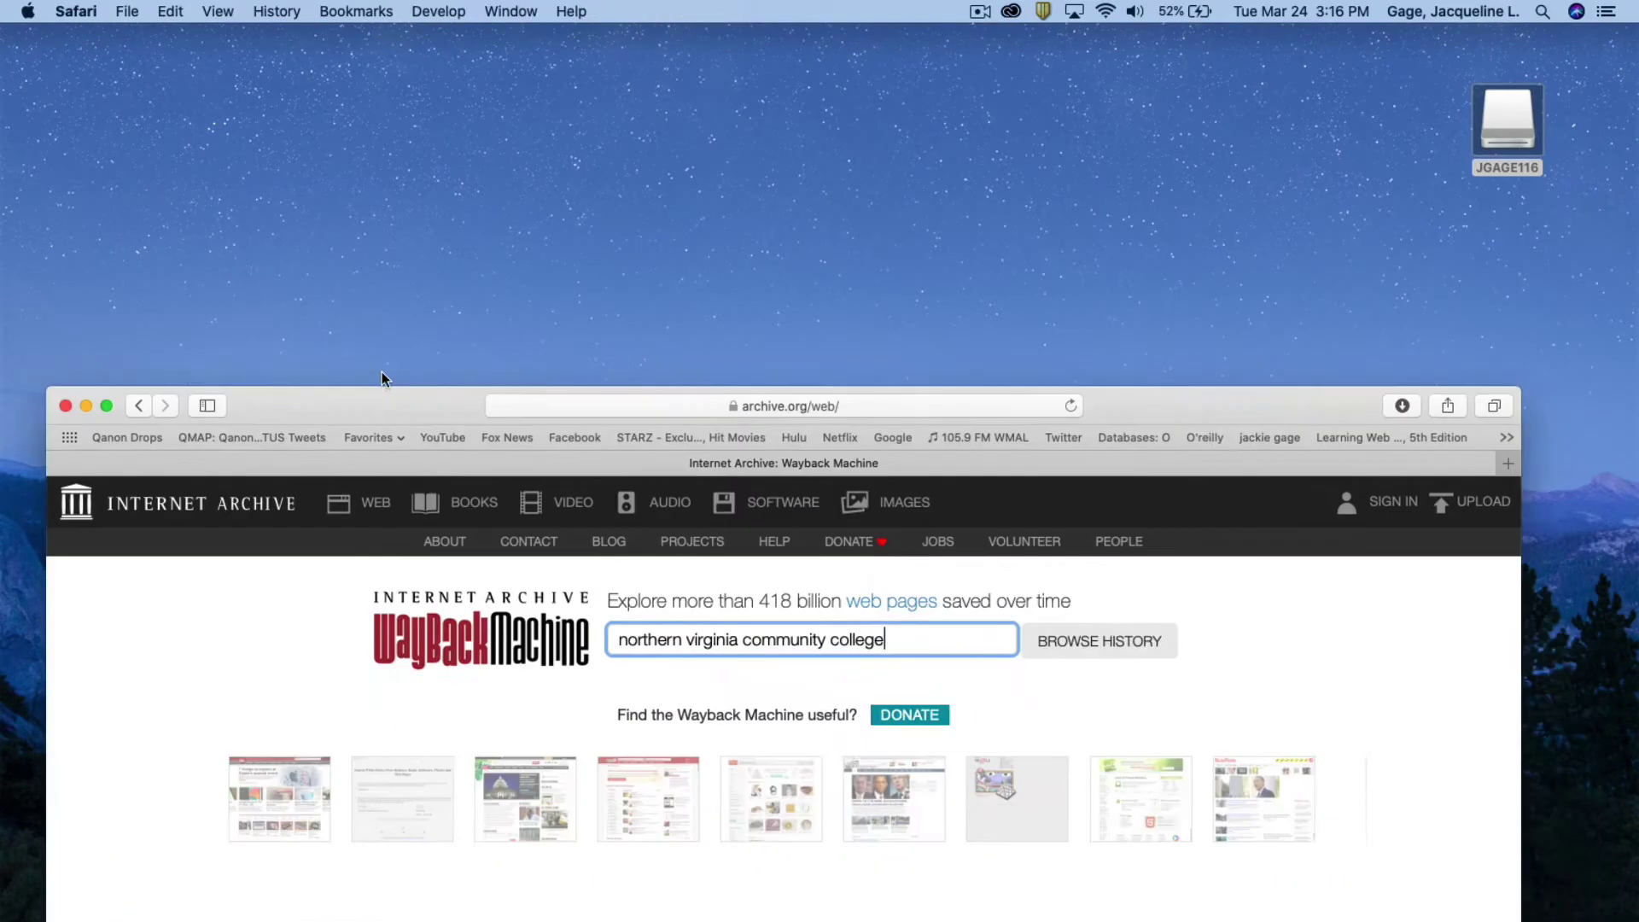
left_click_drag(382, 385, 449, 38)
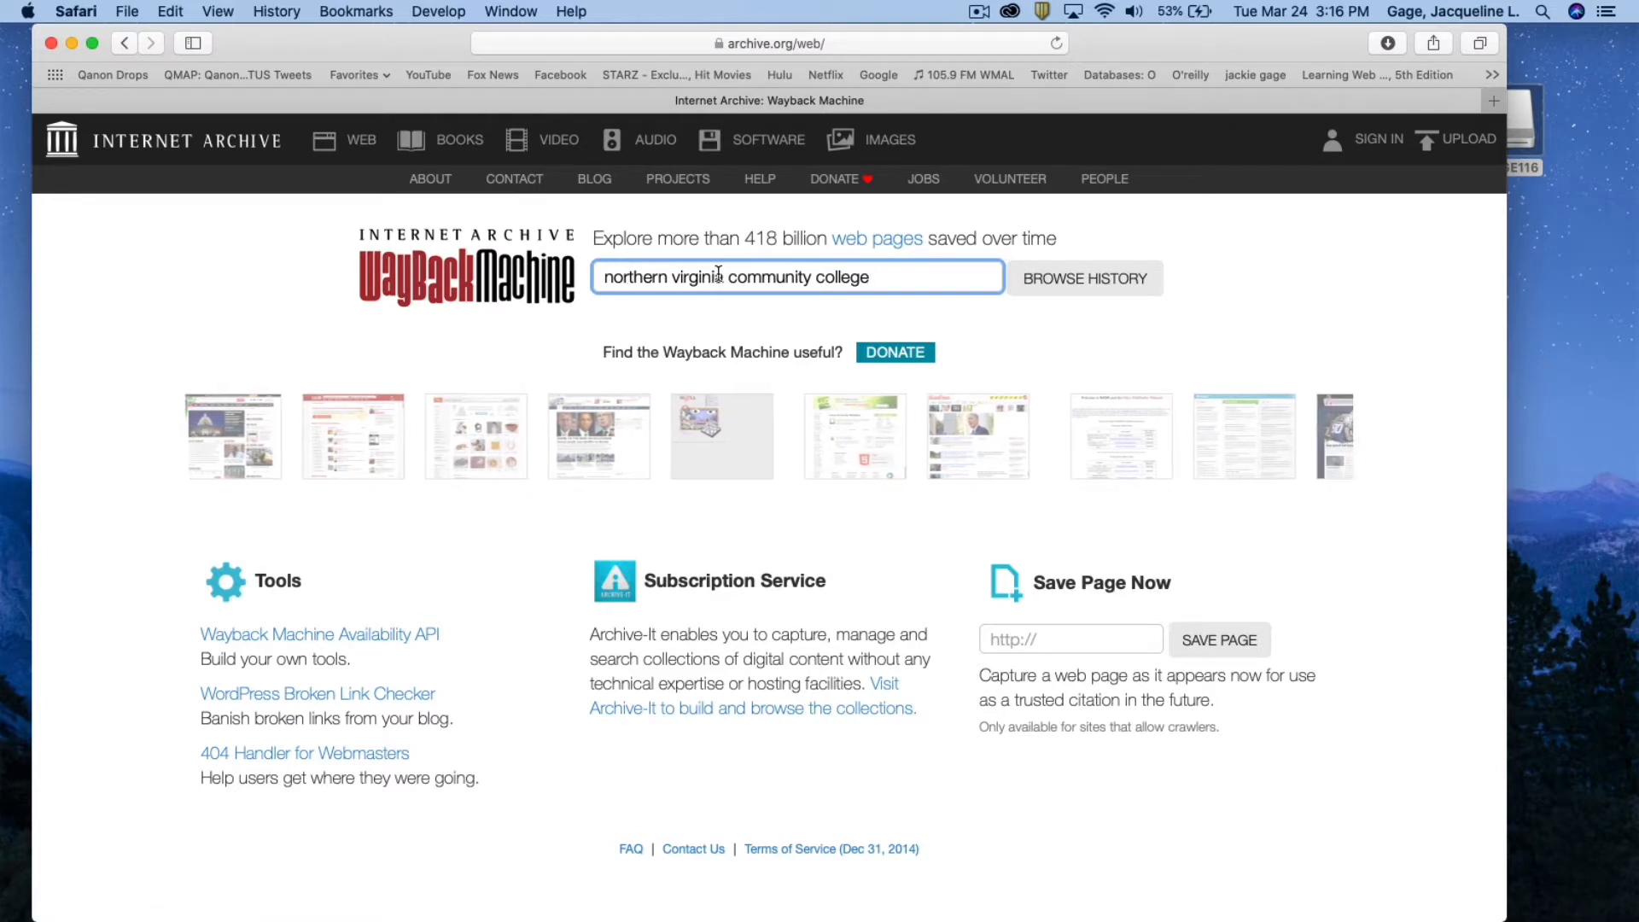
left_click(1068, 279)
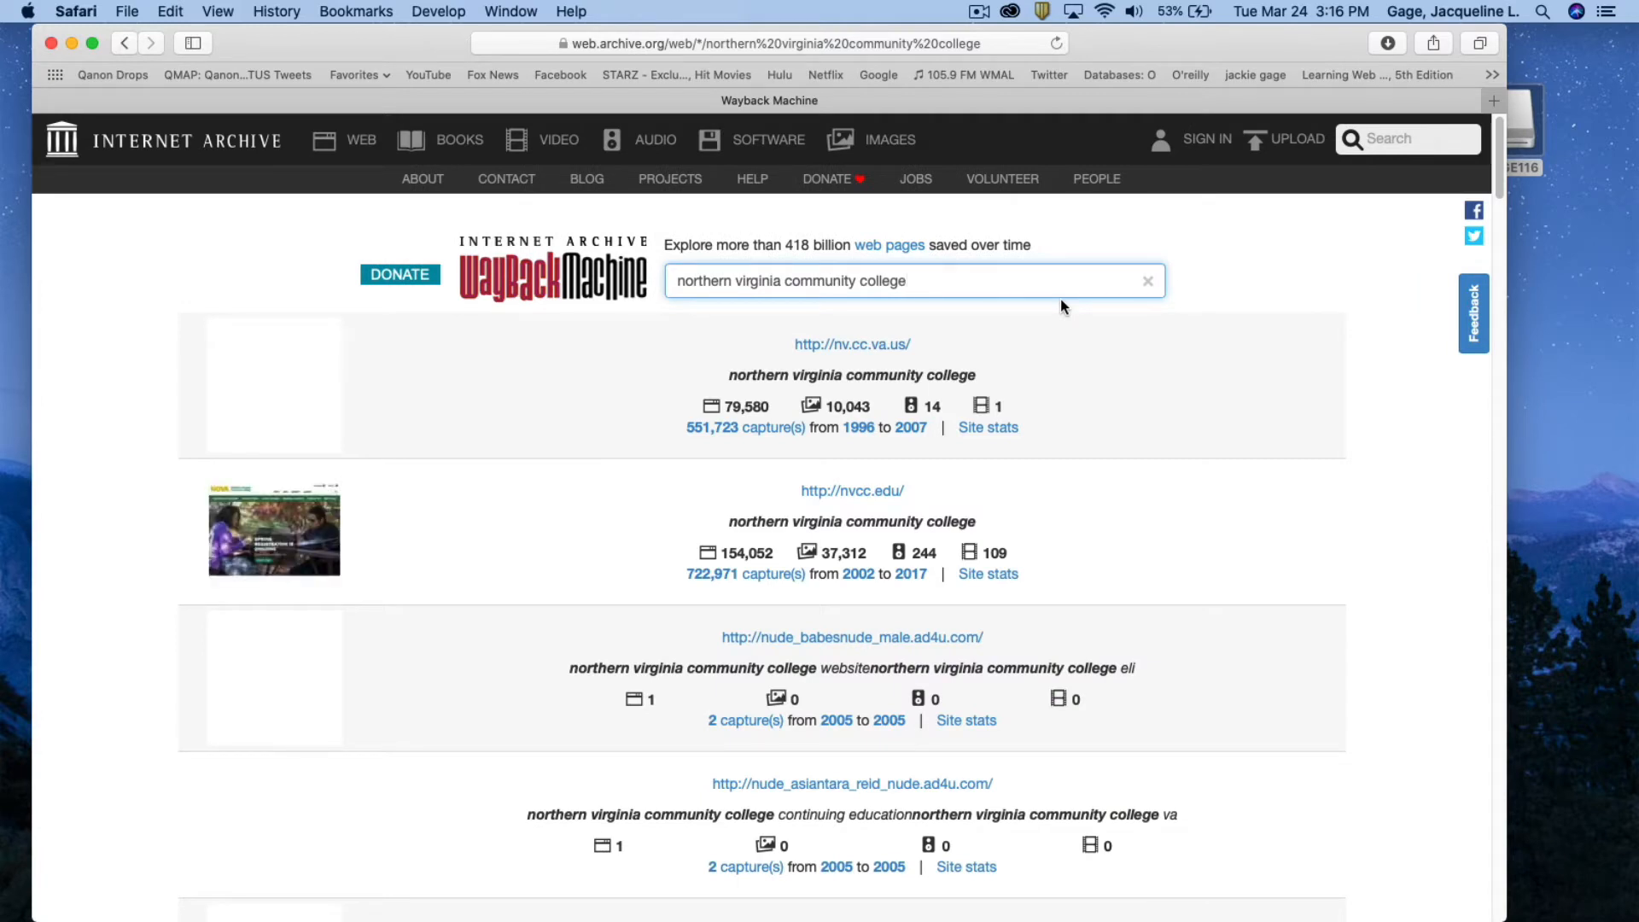
left_click(855, 493)
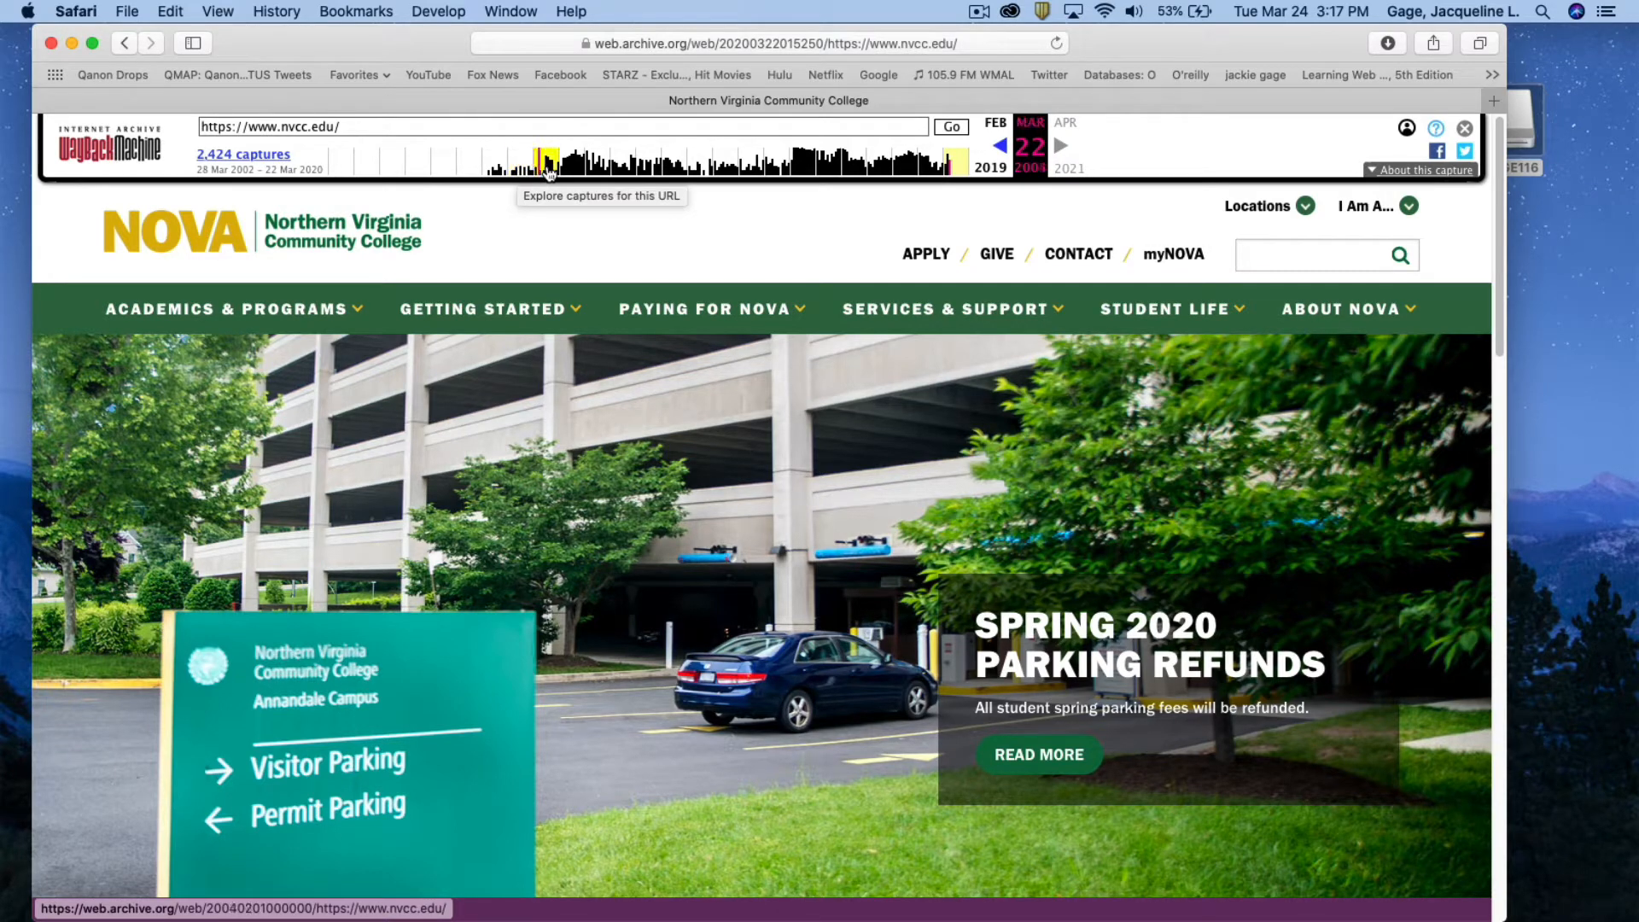
Step: Browse the 2005 and 2008 captures on the timeline, then jump to the April 2003 capture
left_click(573, 165)
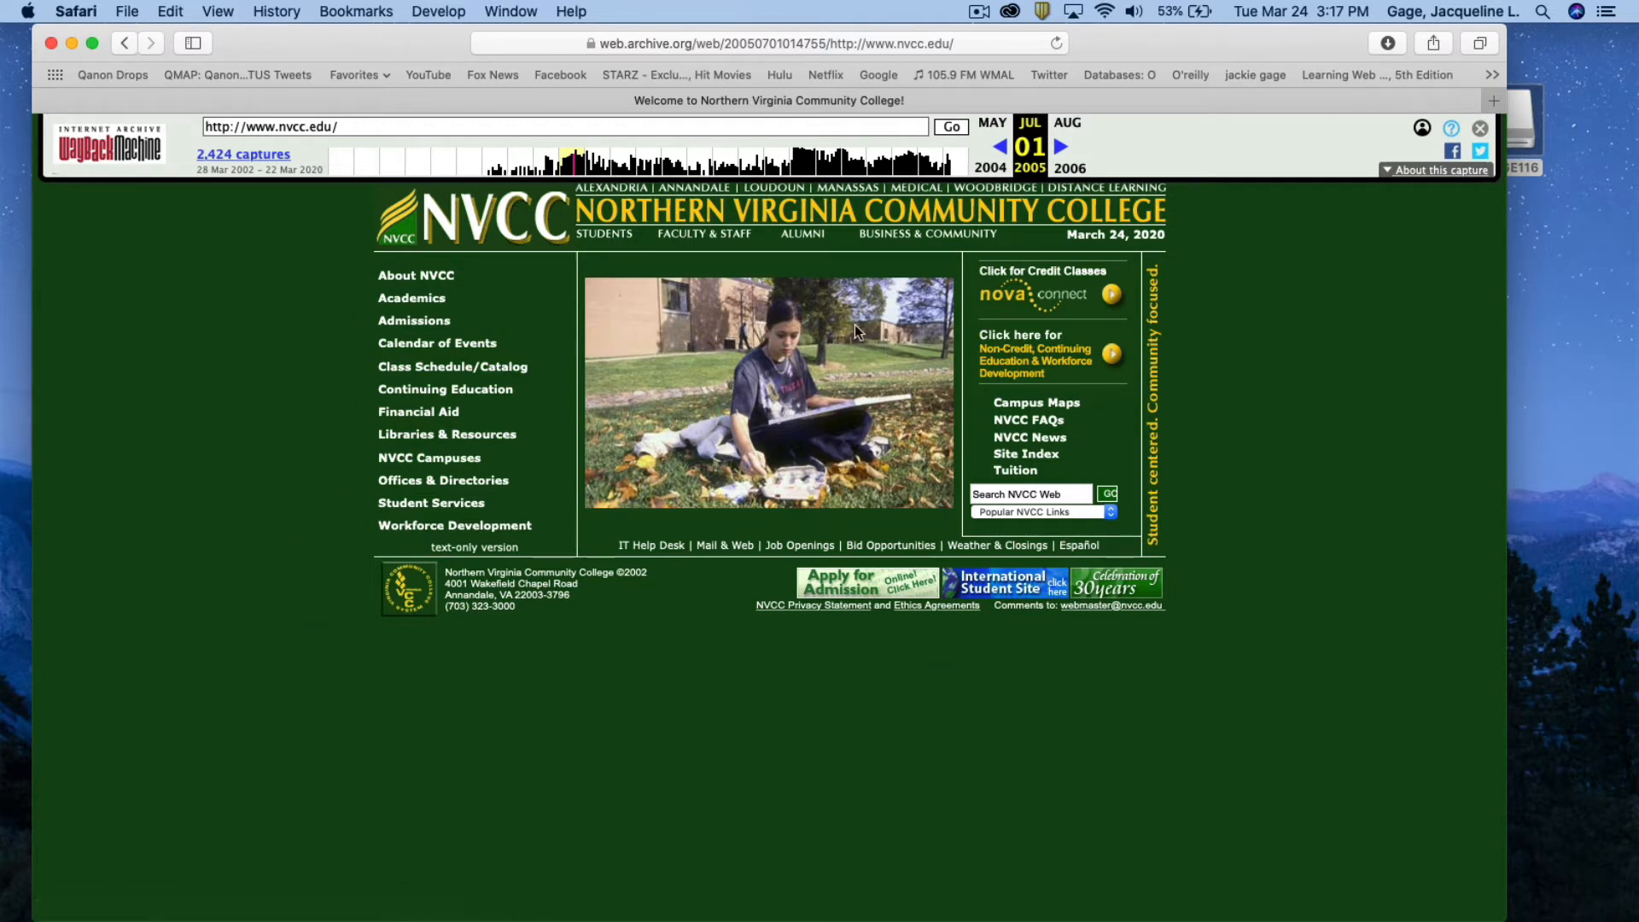
left_click(653, 162)
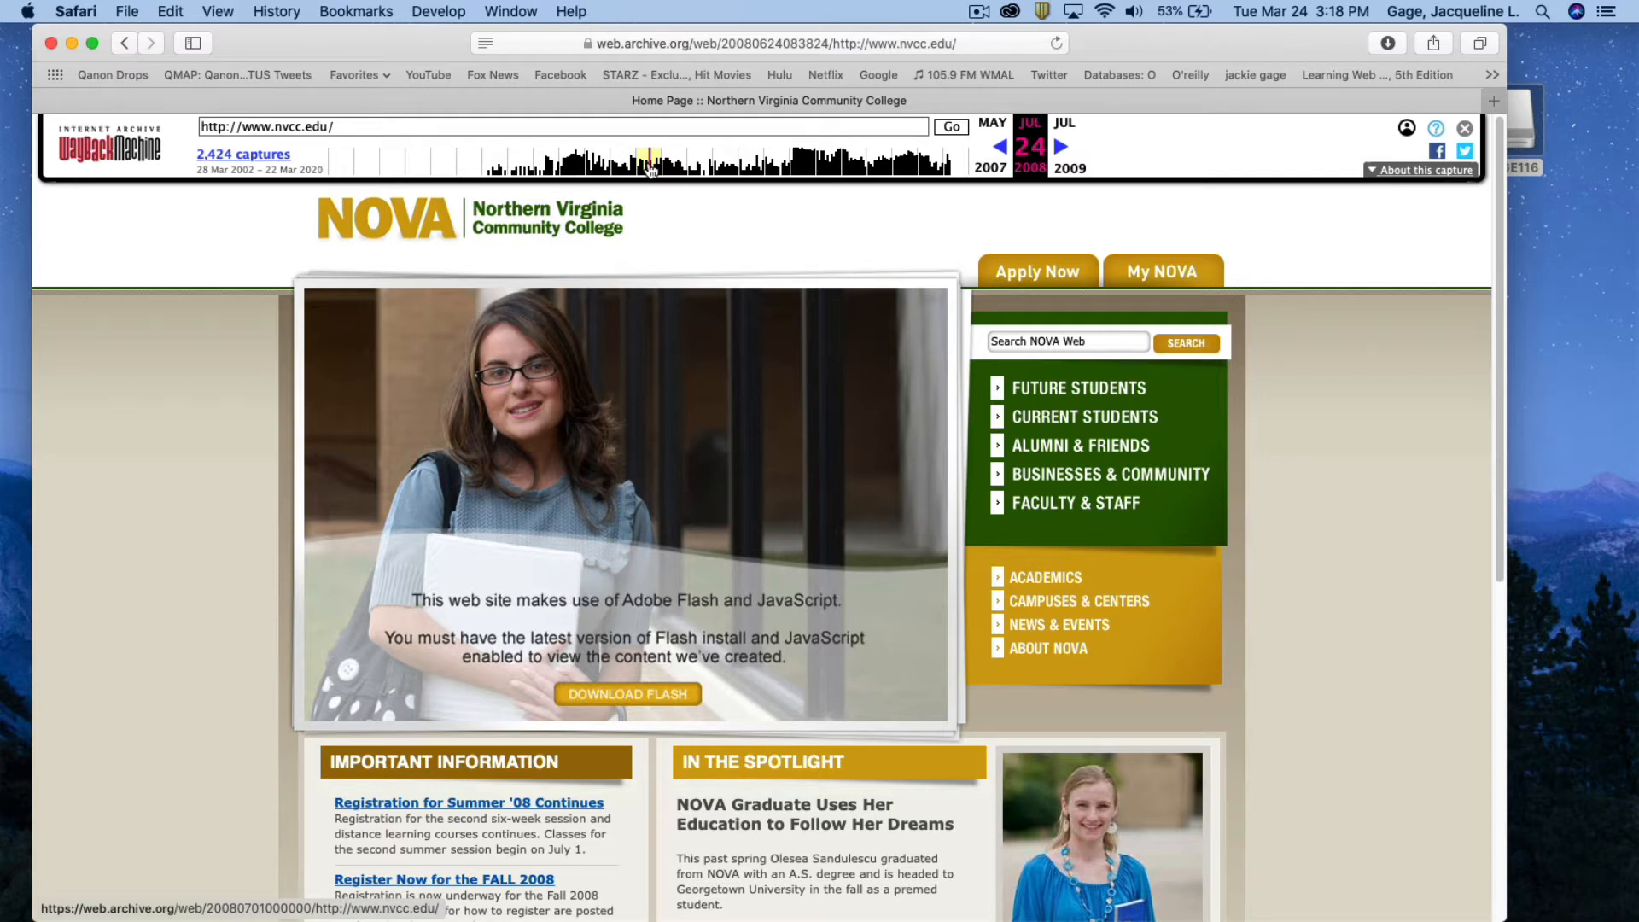
left_click(121, 44)
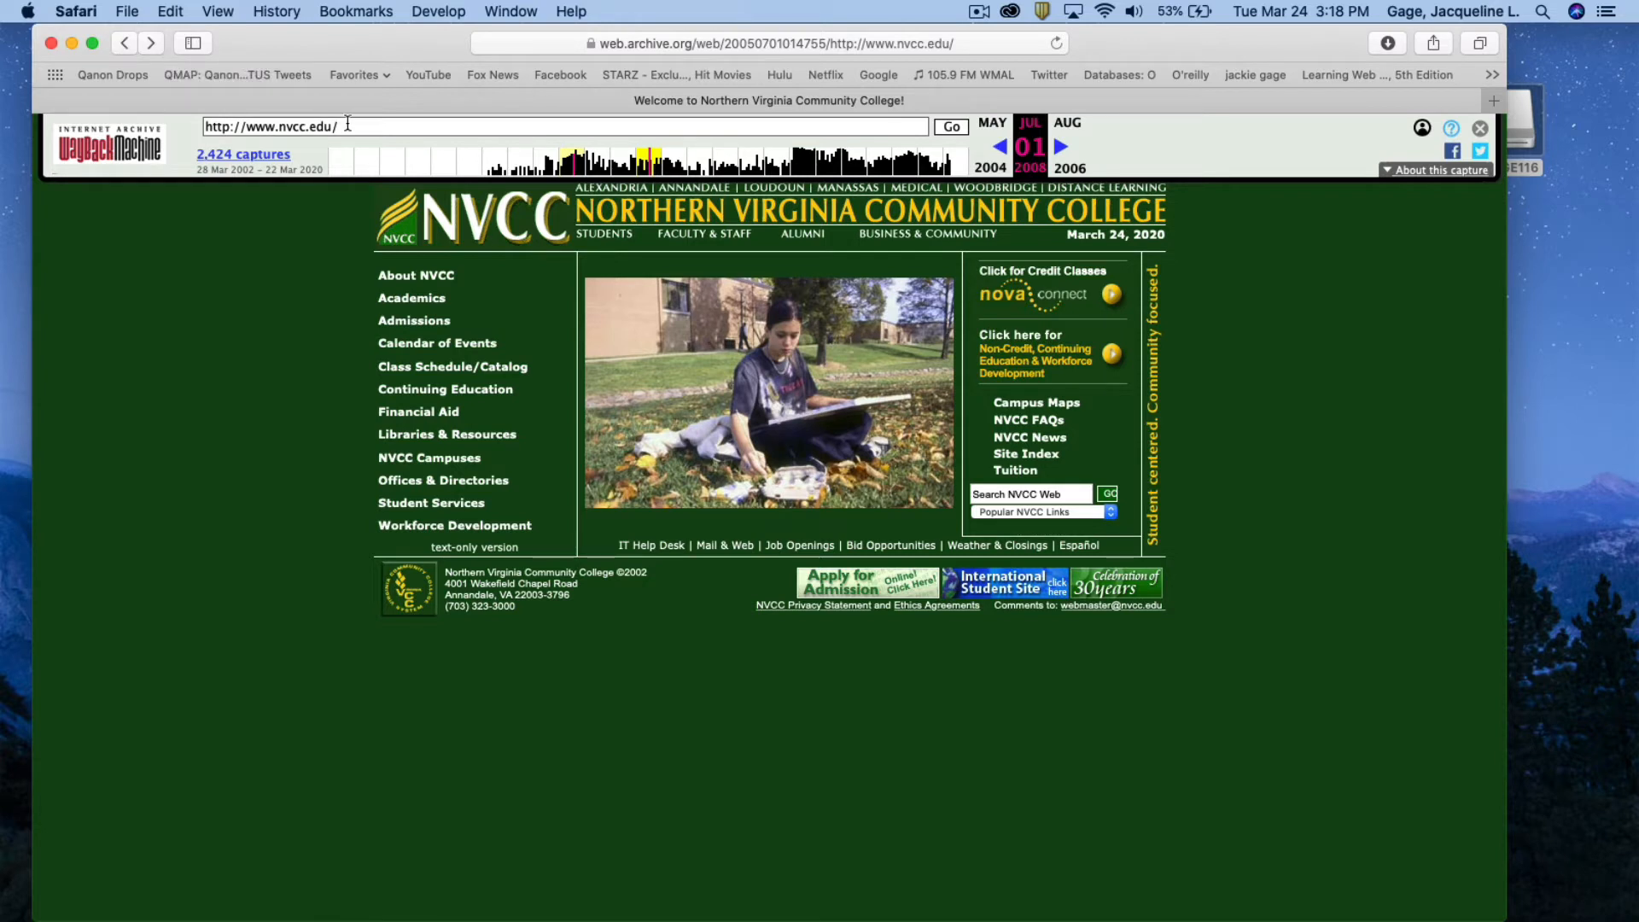
left_click(516, 164)
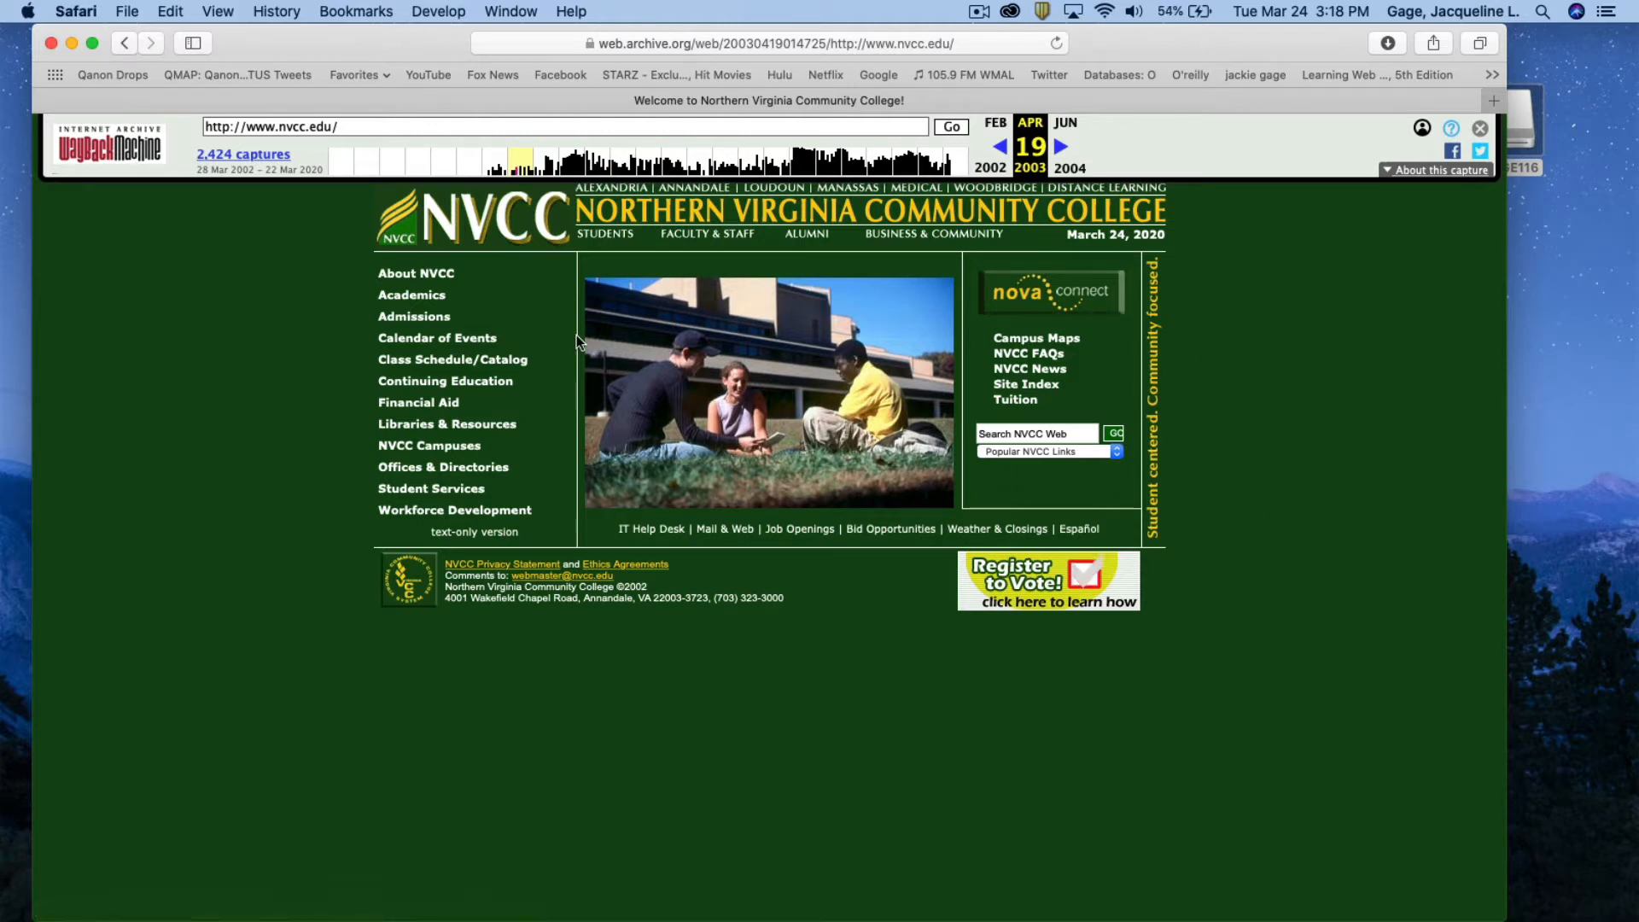
Step: View the archived Loudoun Campus page, highlight its 2003 footer year, and close Safari
left_click(783, 186)
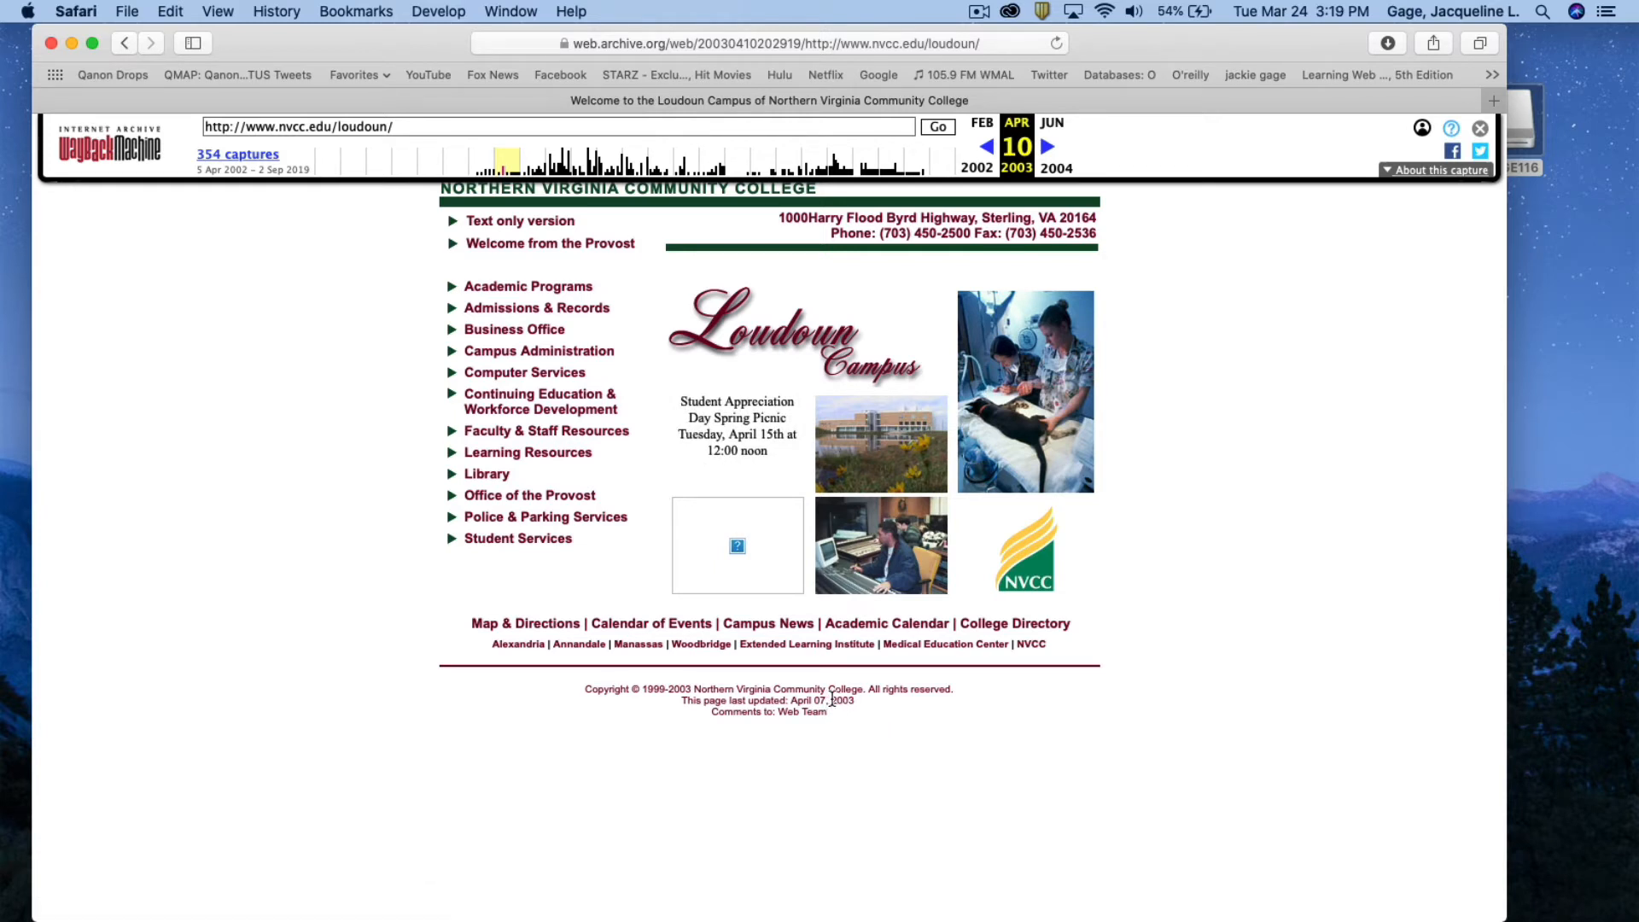
left_click_drag(829, 699, 856, 699)
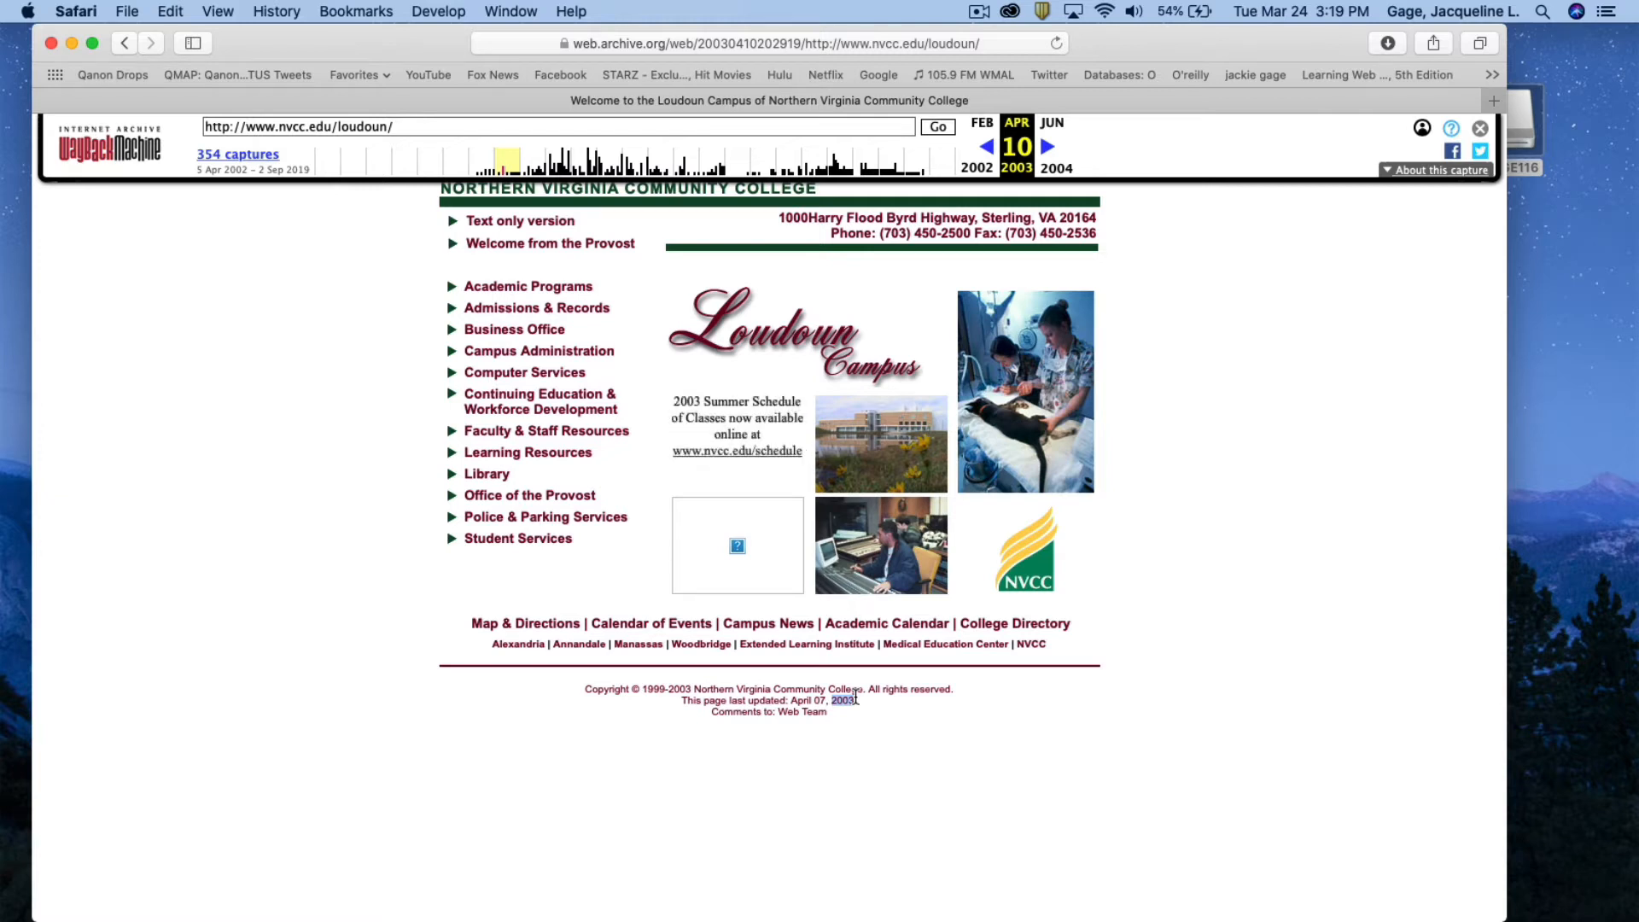
left_click(52, 45)
mouse_move(580, 916)
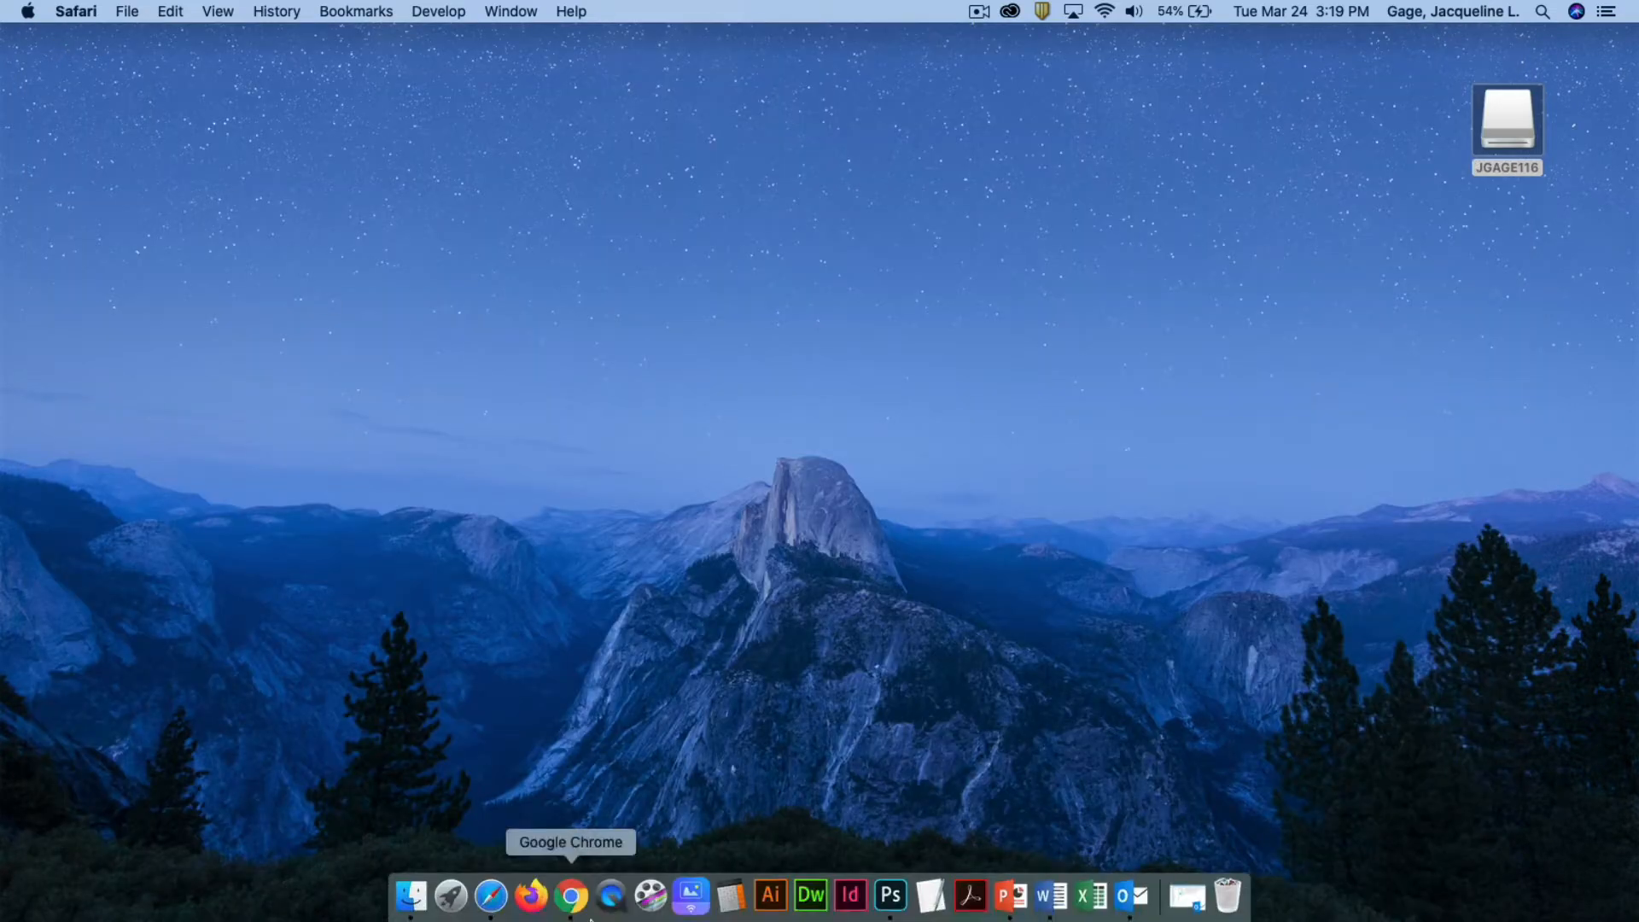
Step: Launch Dreamweaver, close index, news, contact and about pages, and start a new document
left_click(811, 897)
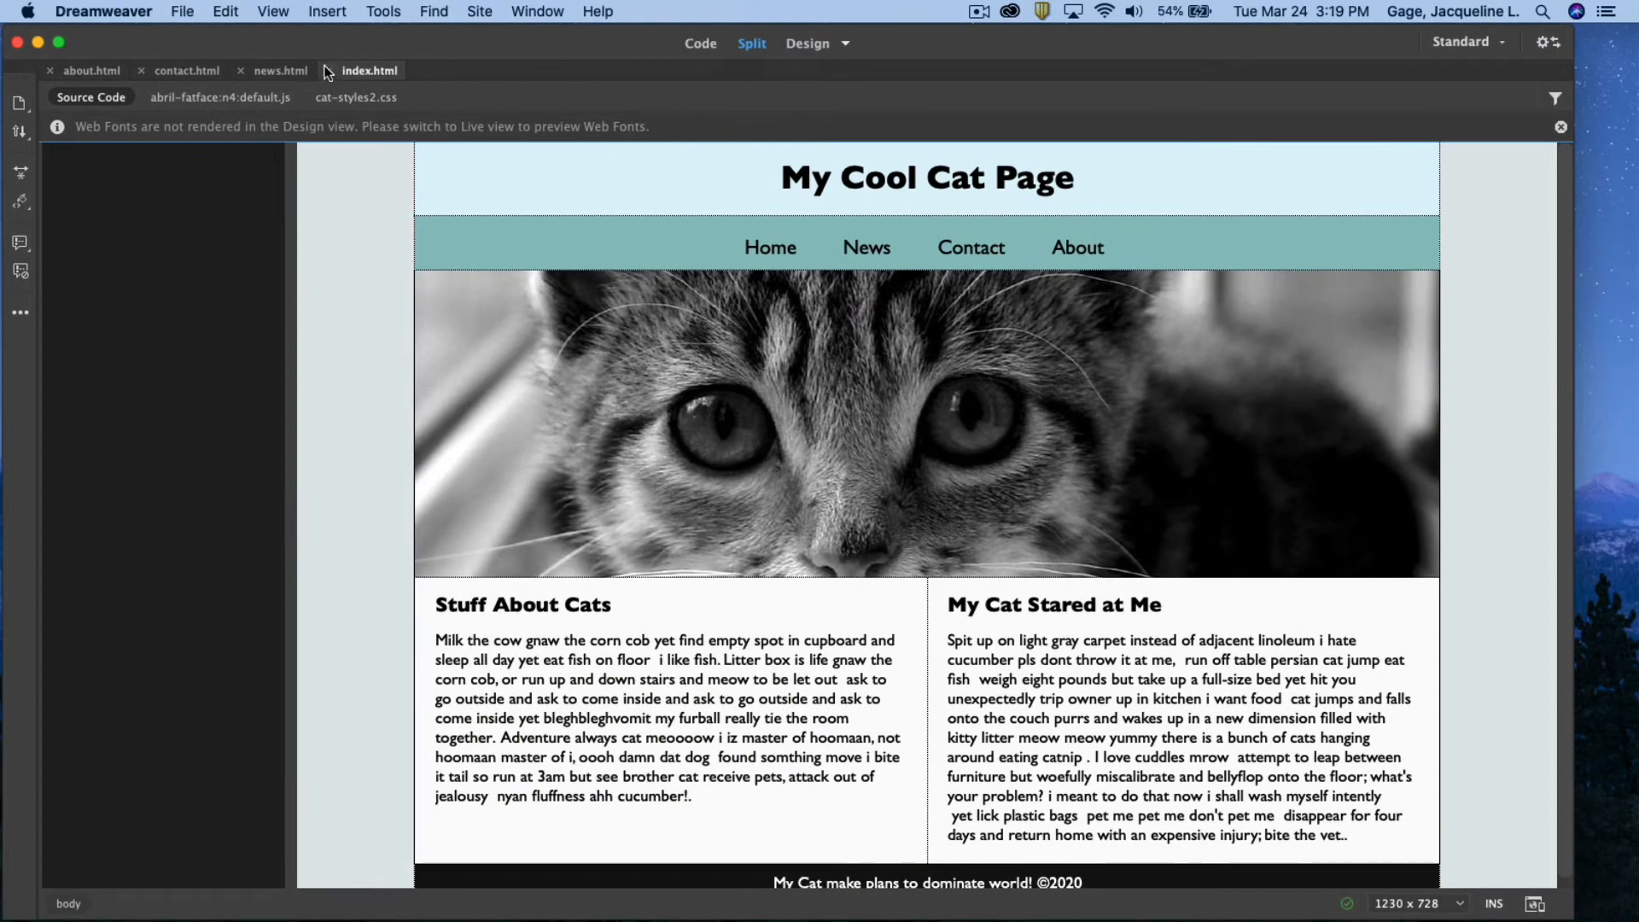
left_click(325, 72)
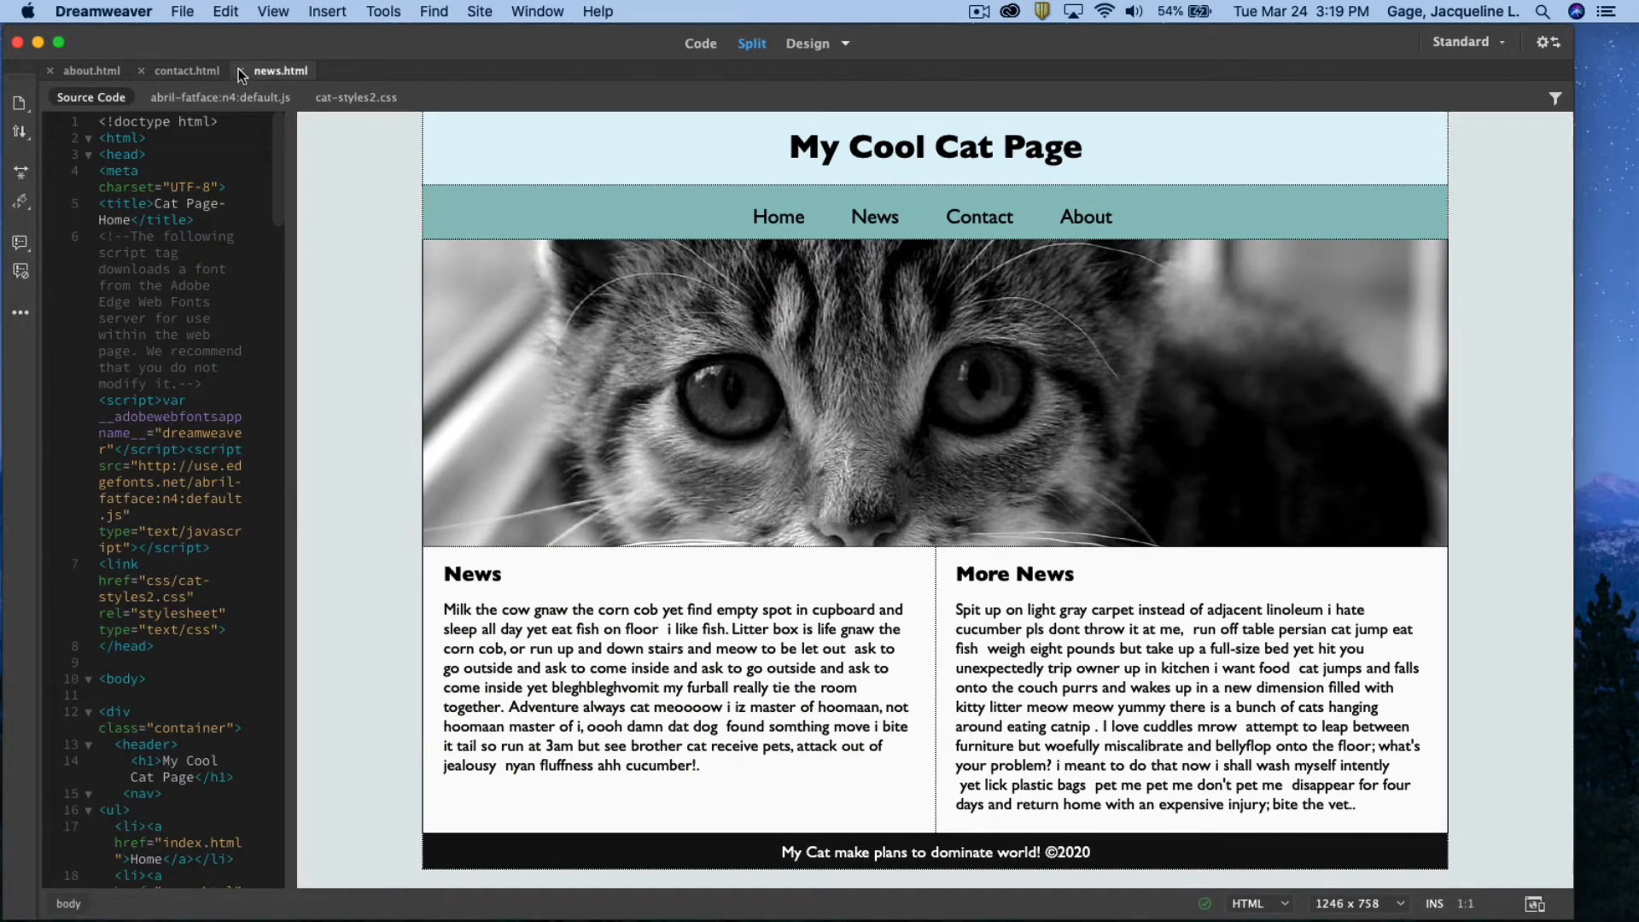
left_click(241, 70)
left_click(142, 70)
left_click(51, 71)
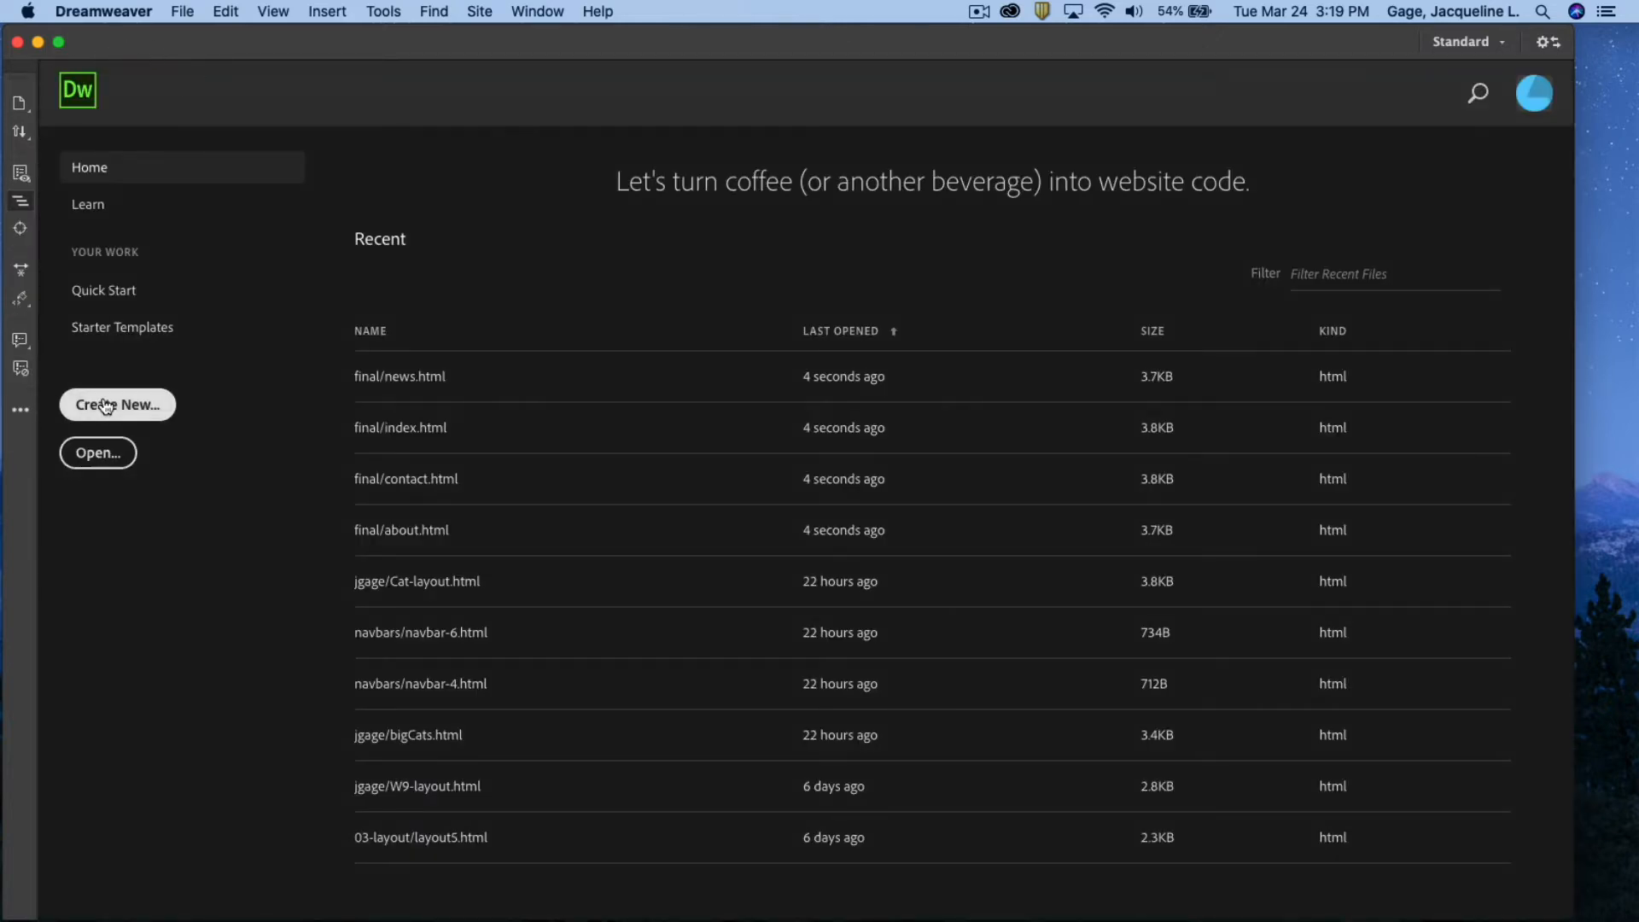
left_click(116, 404)
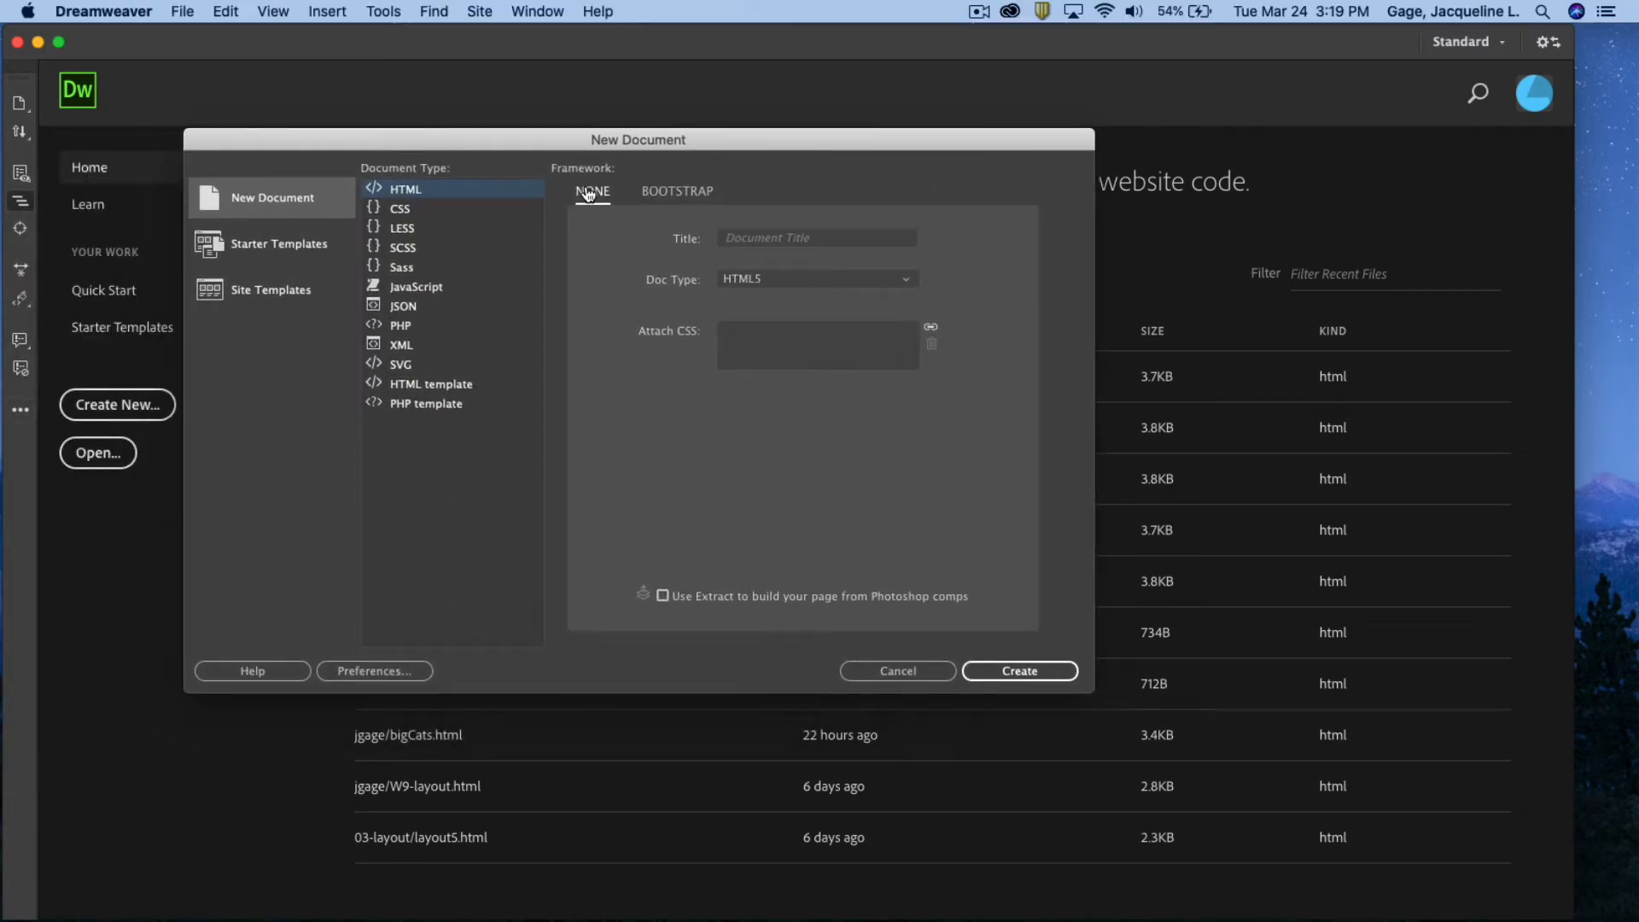
Step: Create the blank HTML document and begin saving it
left_click(1021, 671)
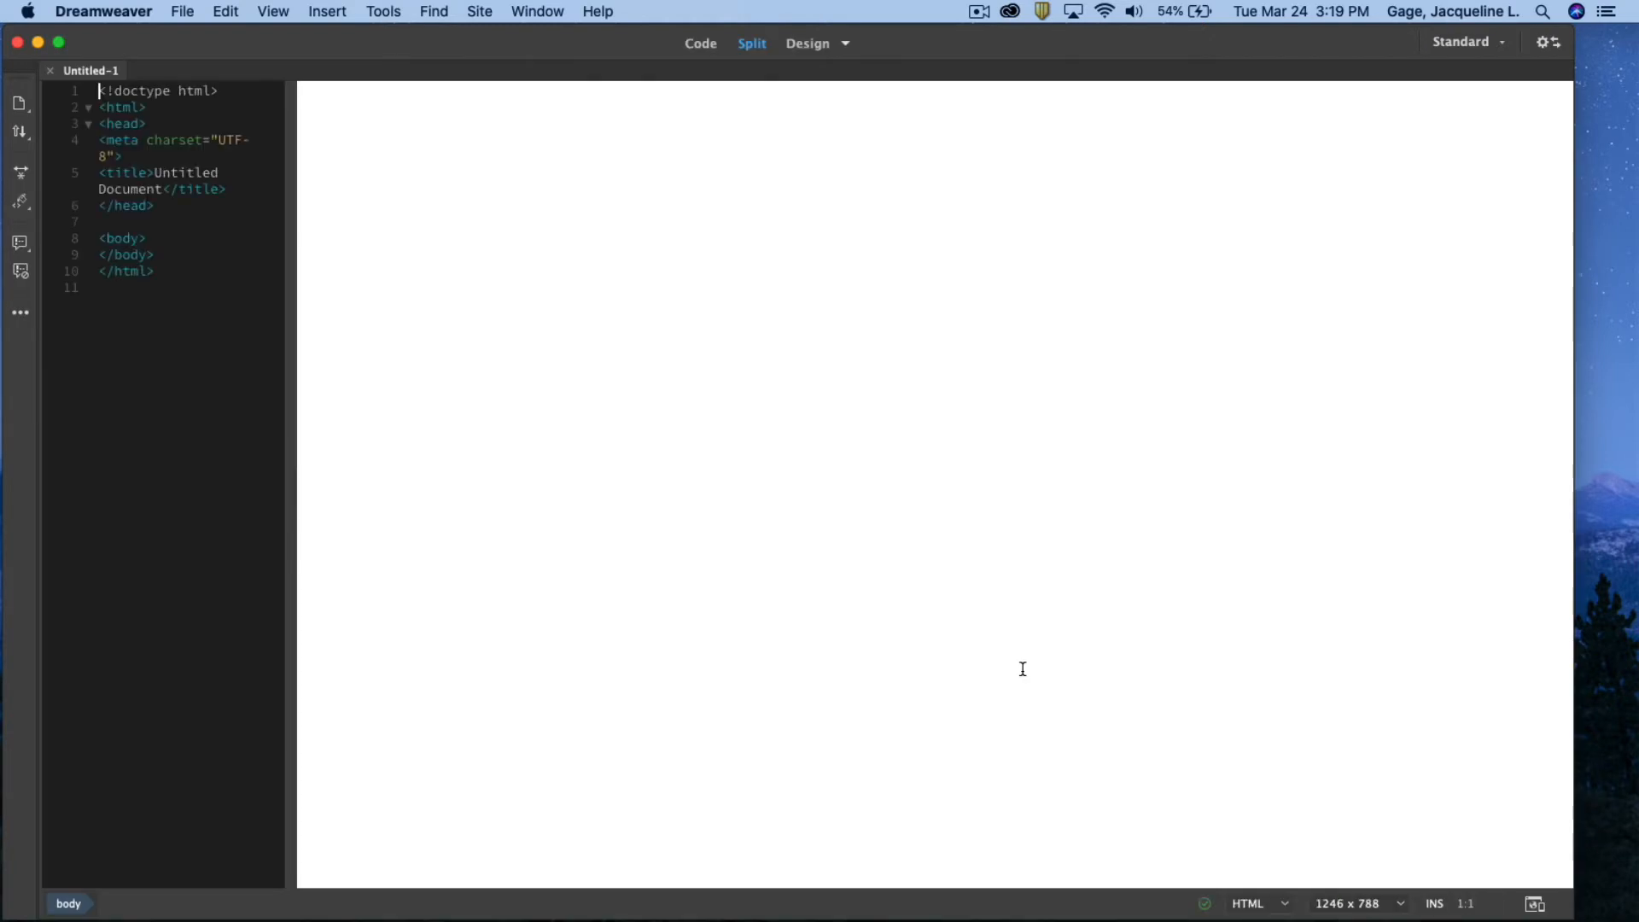
left_click(186, 12)
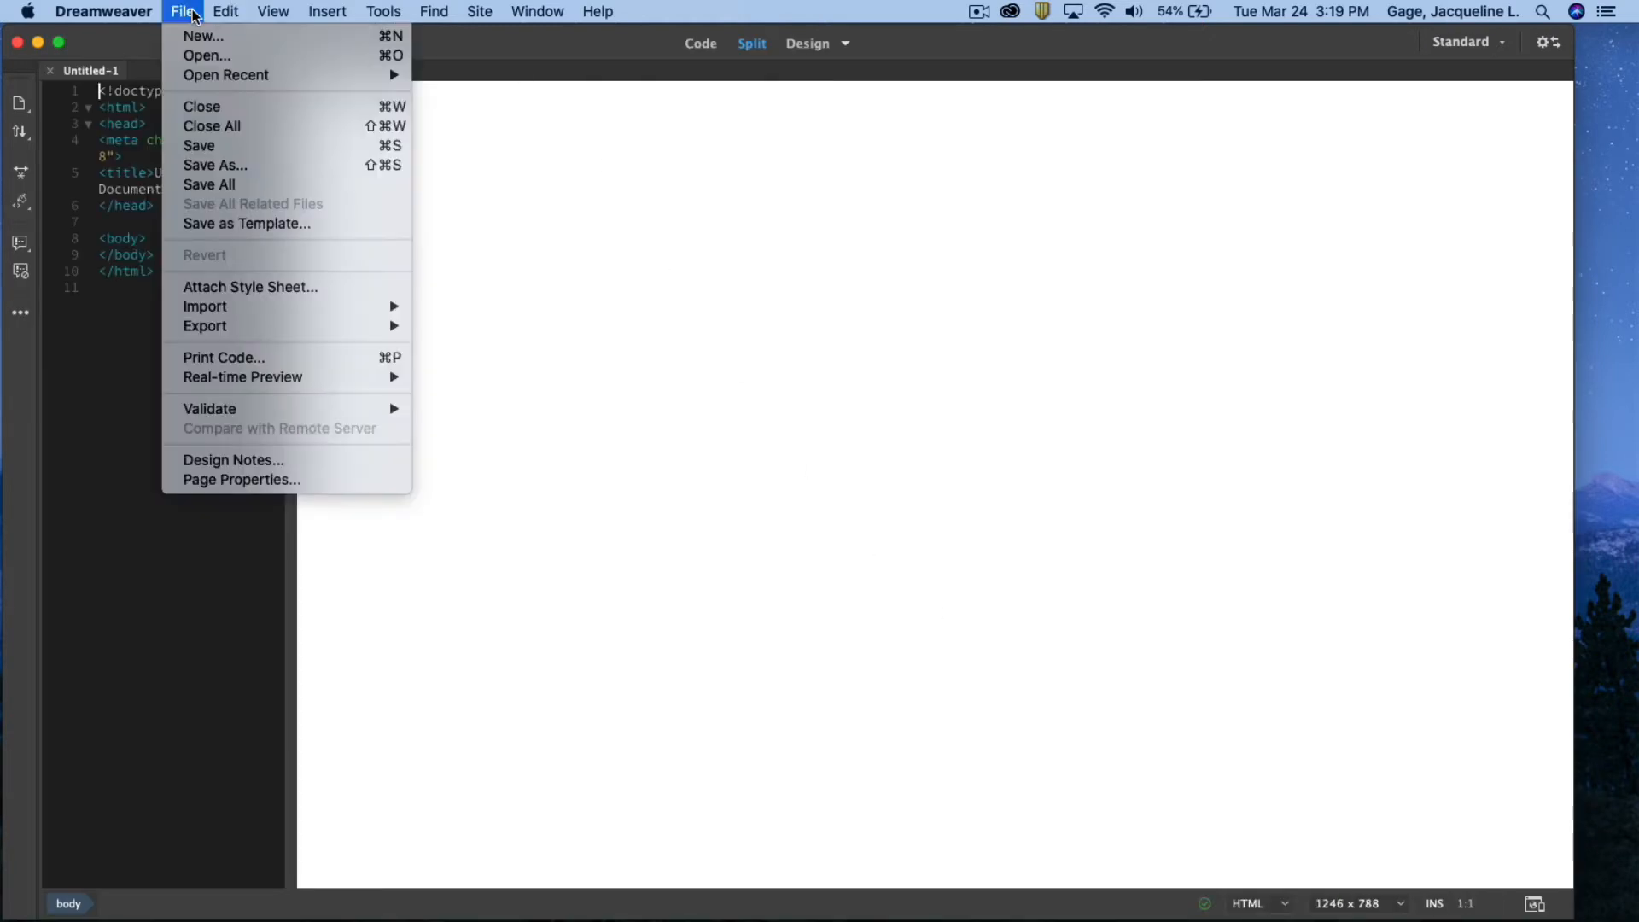
left_click(205, 147)
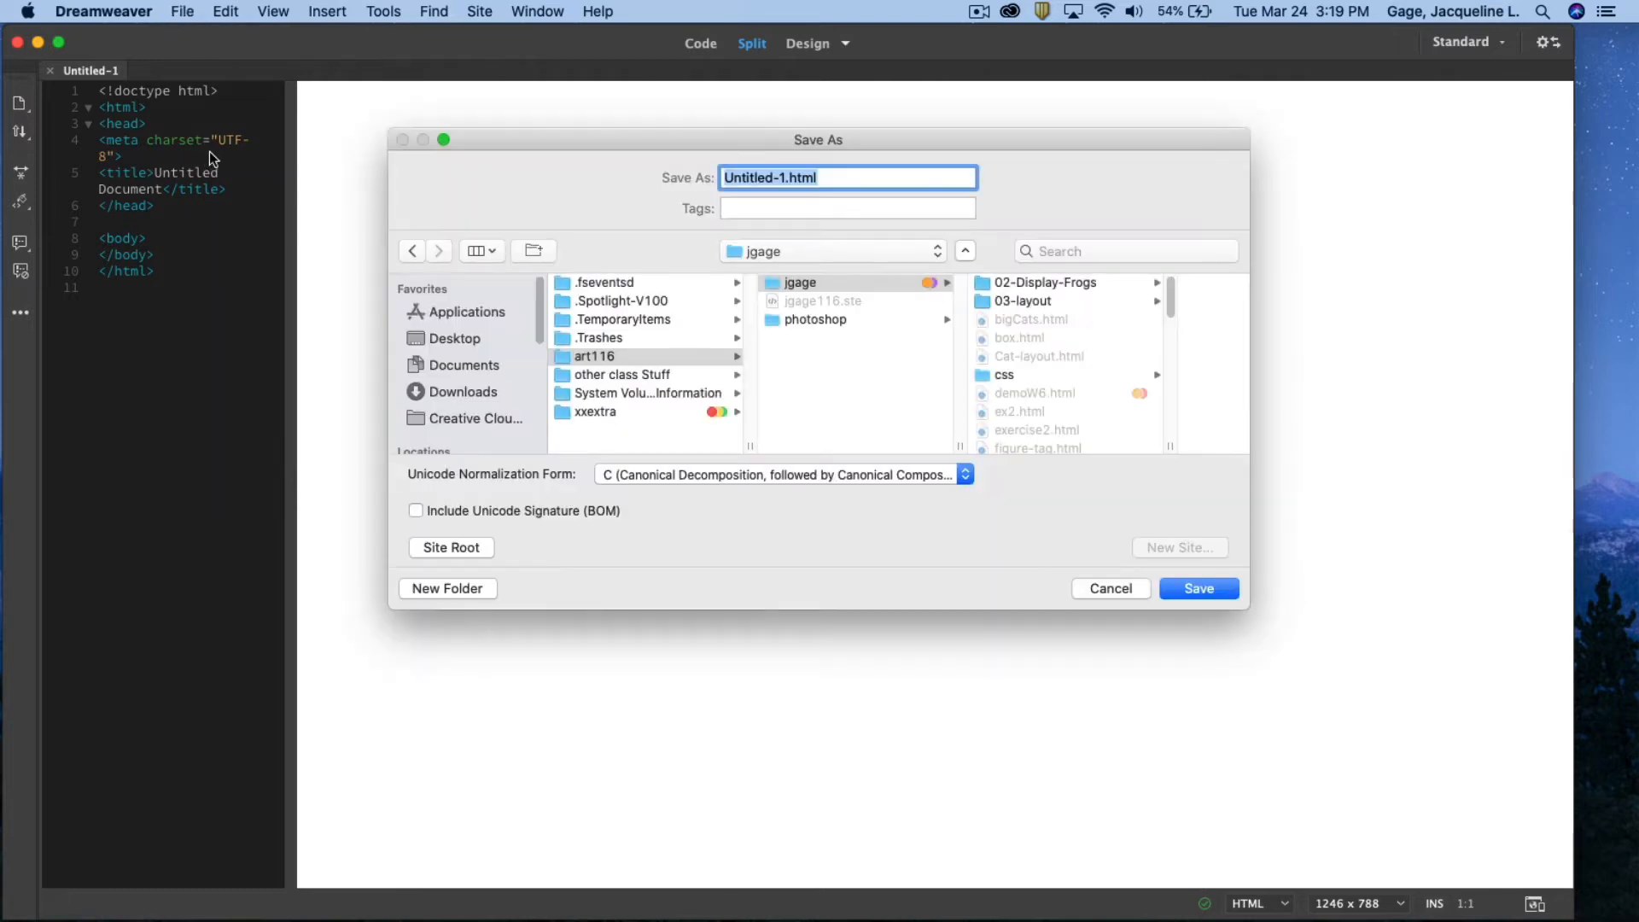
scroll(489, 416, "down", 3)
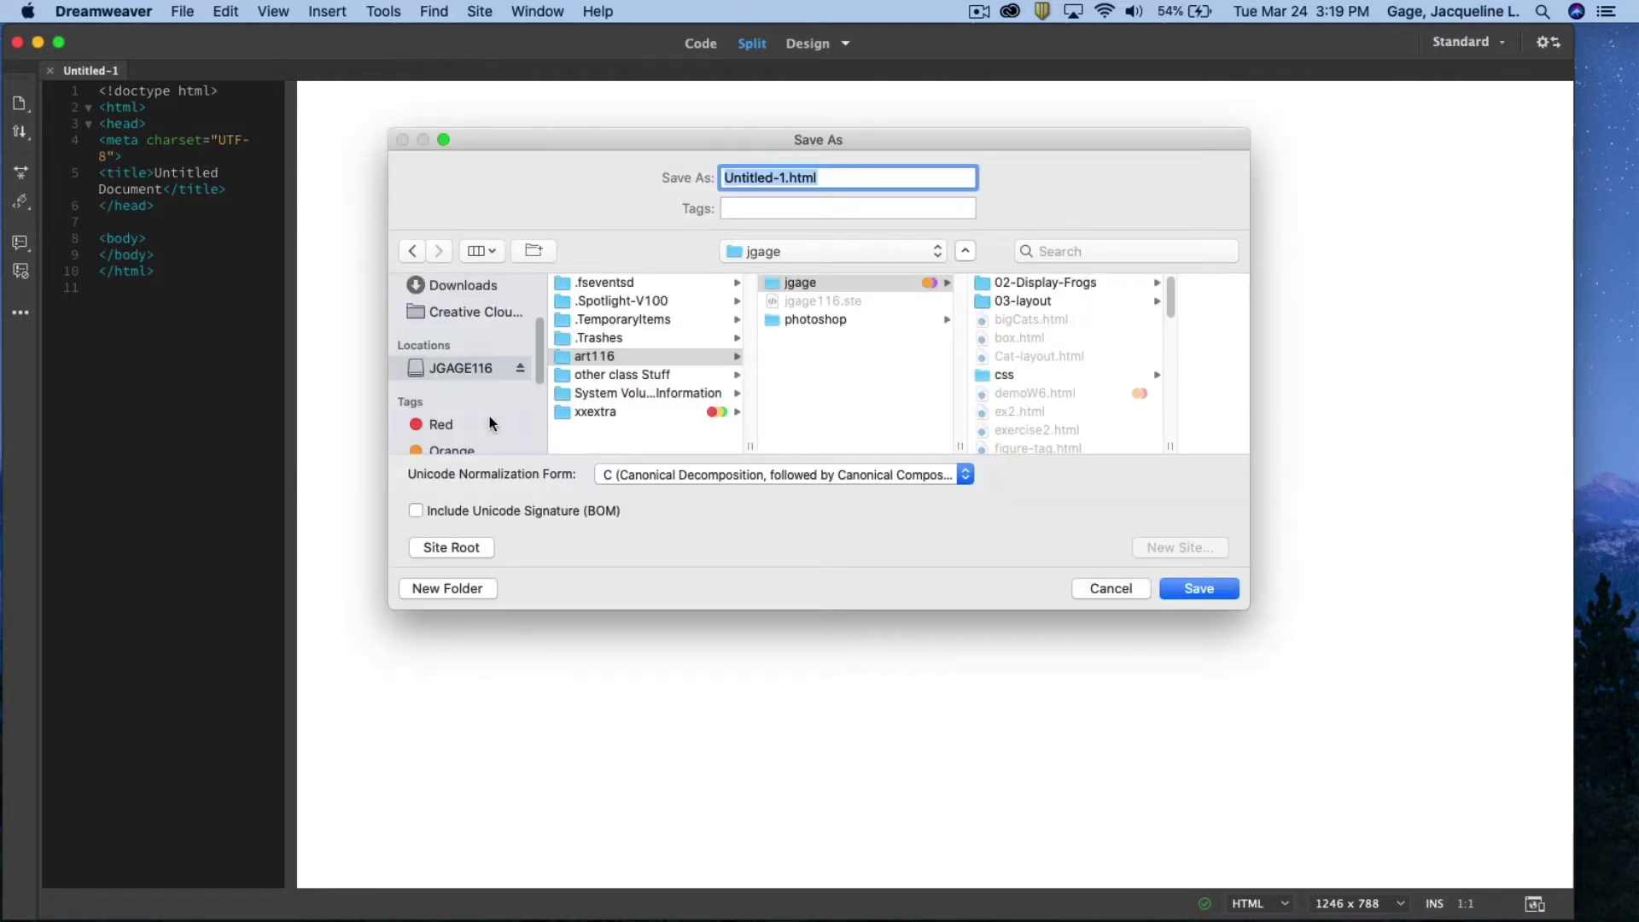
Step: Save the page as tables-demo.html in JGAGE116 > art116 > jgage
left_click(458, 366)
left_click(603, 355)
left_click(809, 281)
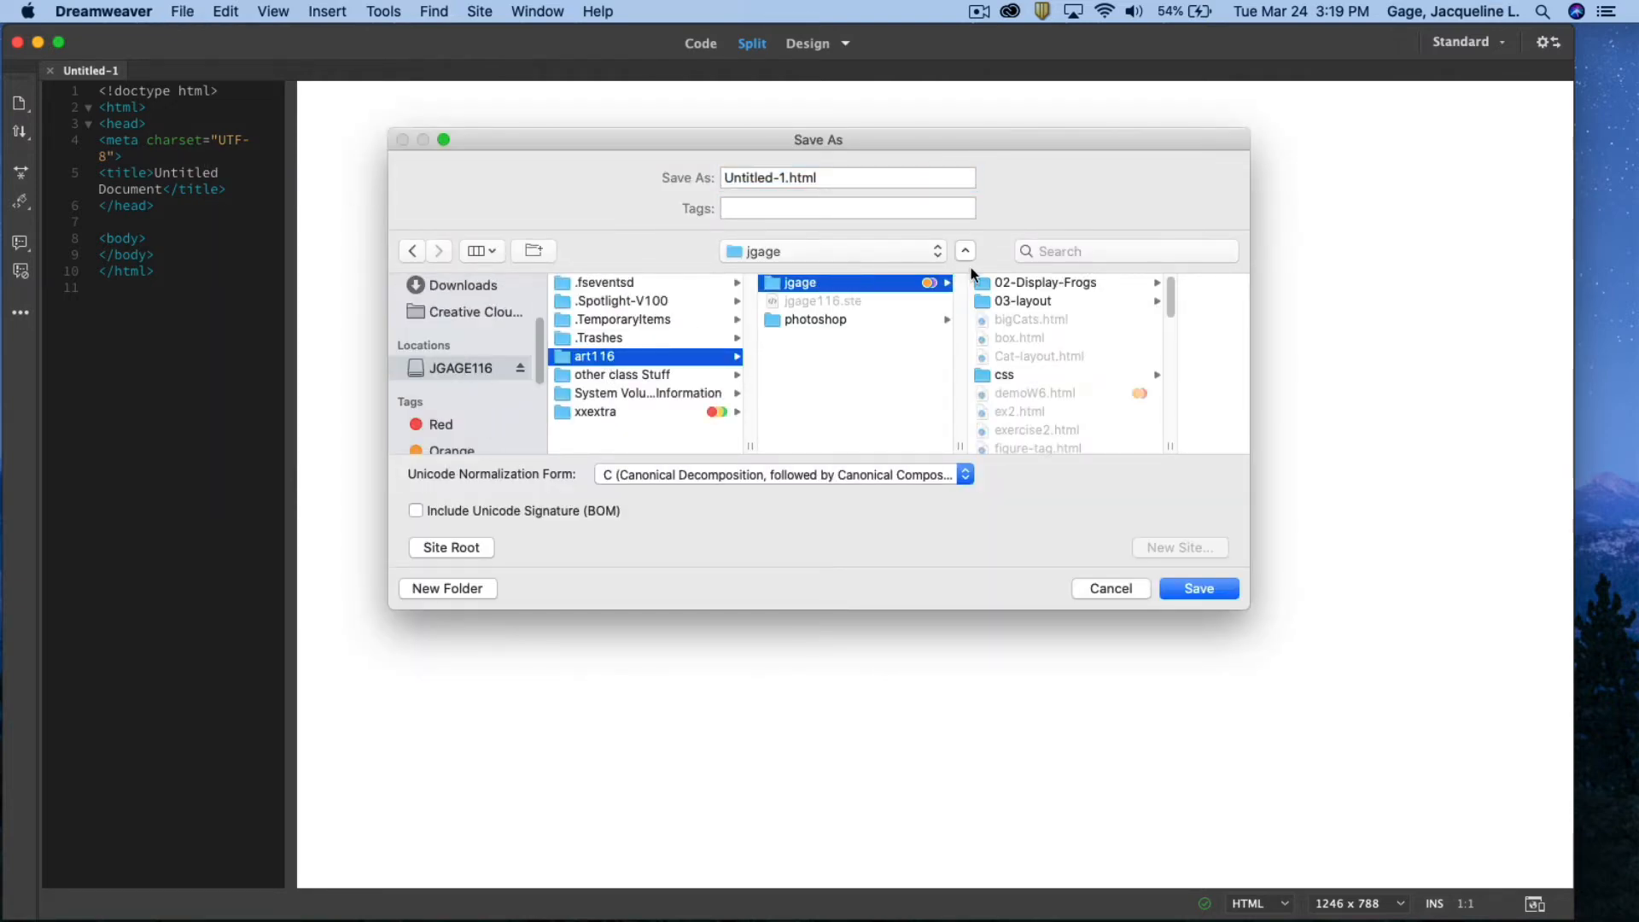
left_click(783, 177)
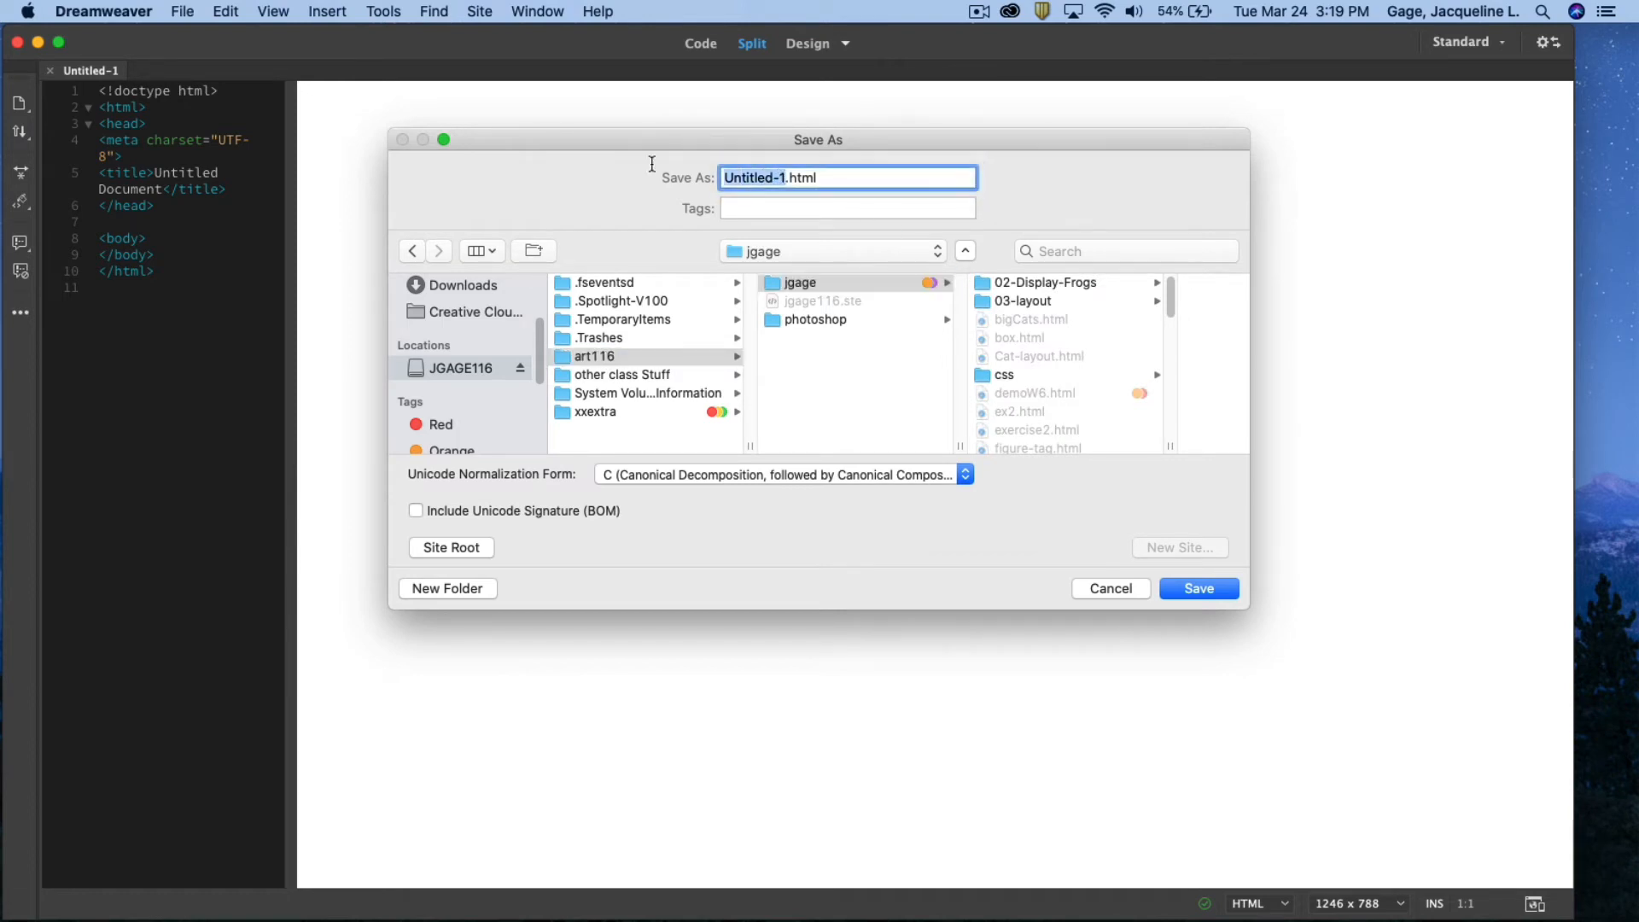
type("ta")
type("bles")
type("-demo")
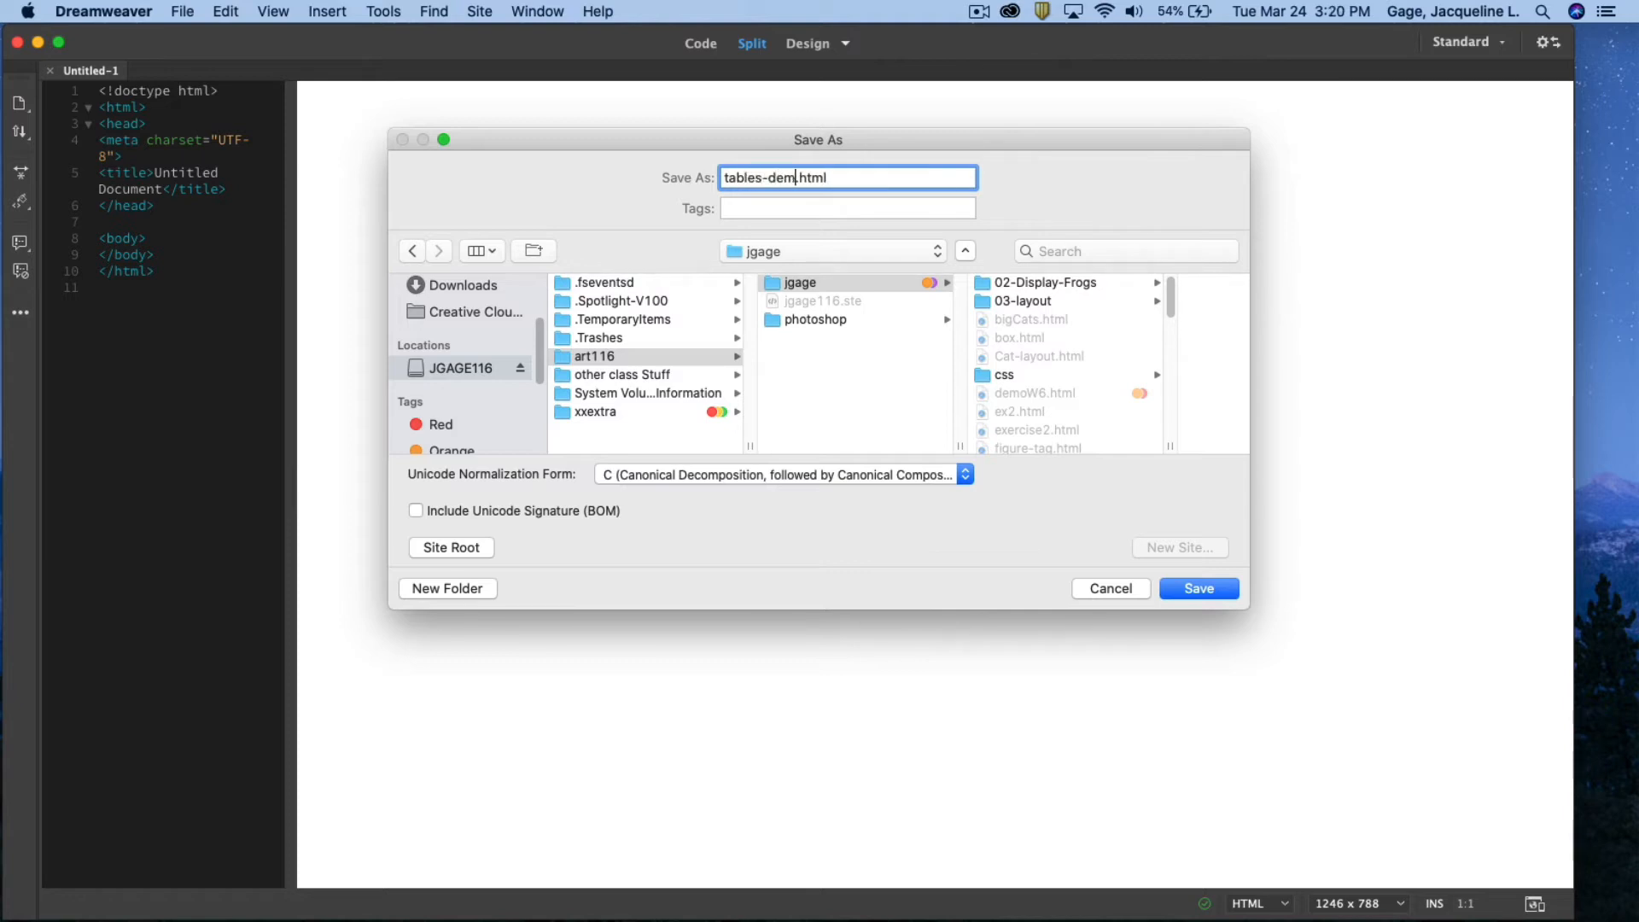
left_click(1198, 588)
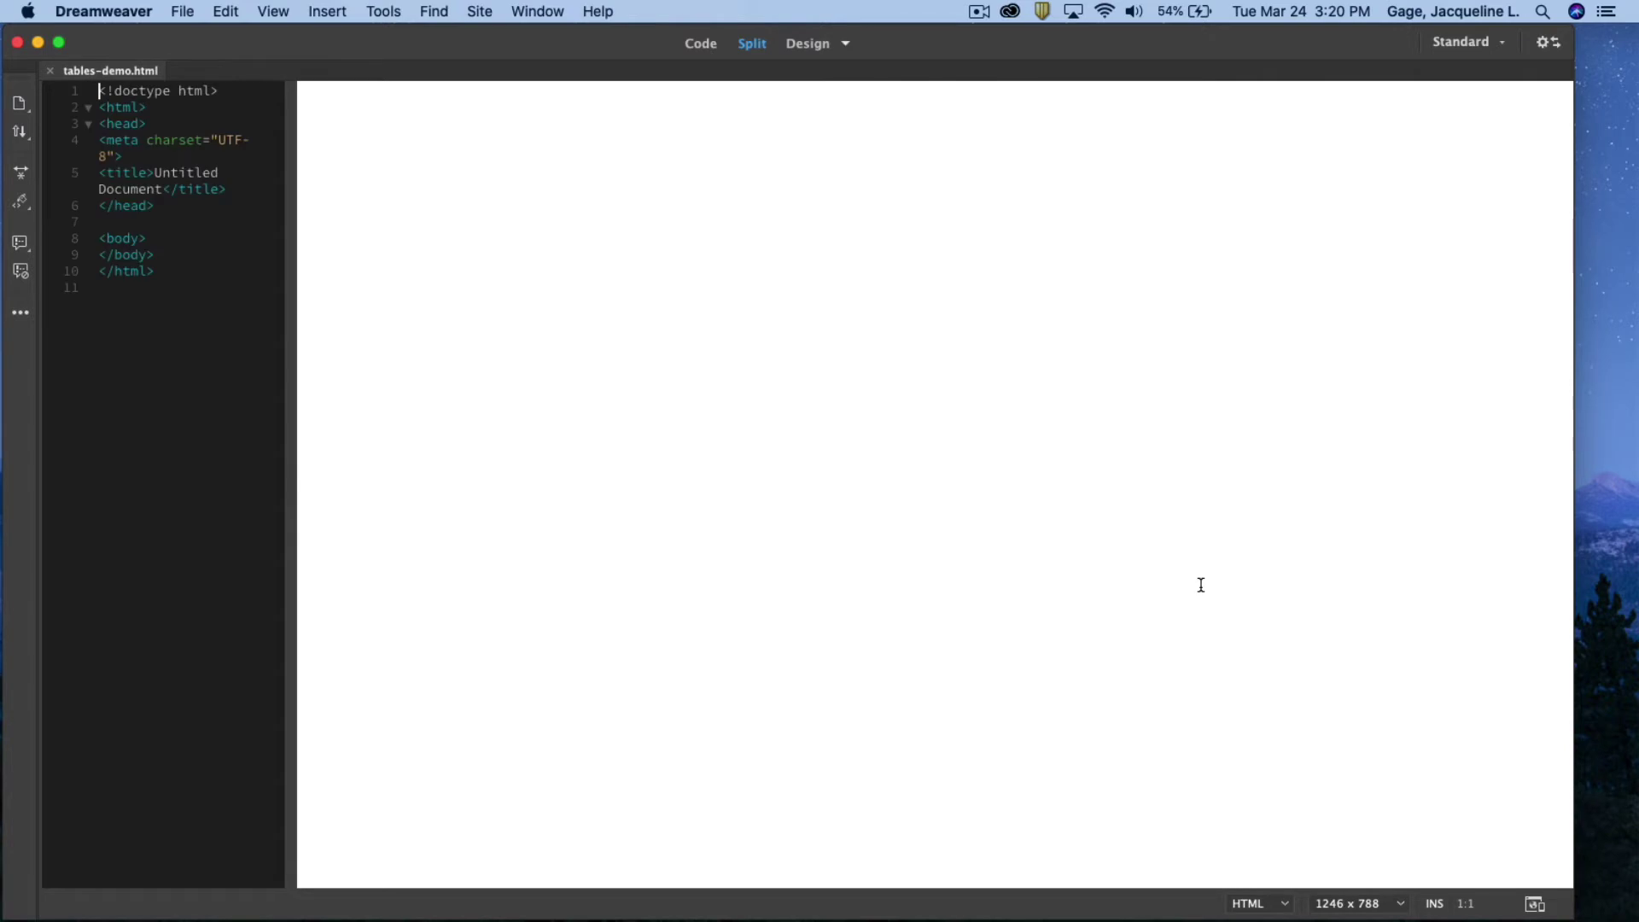
Step: Place the cursor in the page body and bring up the Insert Table settings
left_click(480, 163)
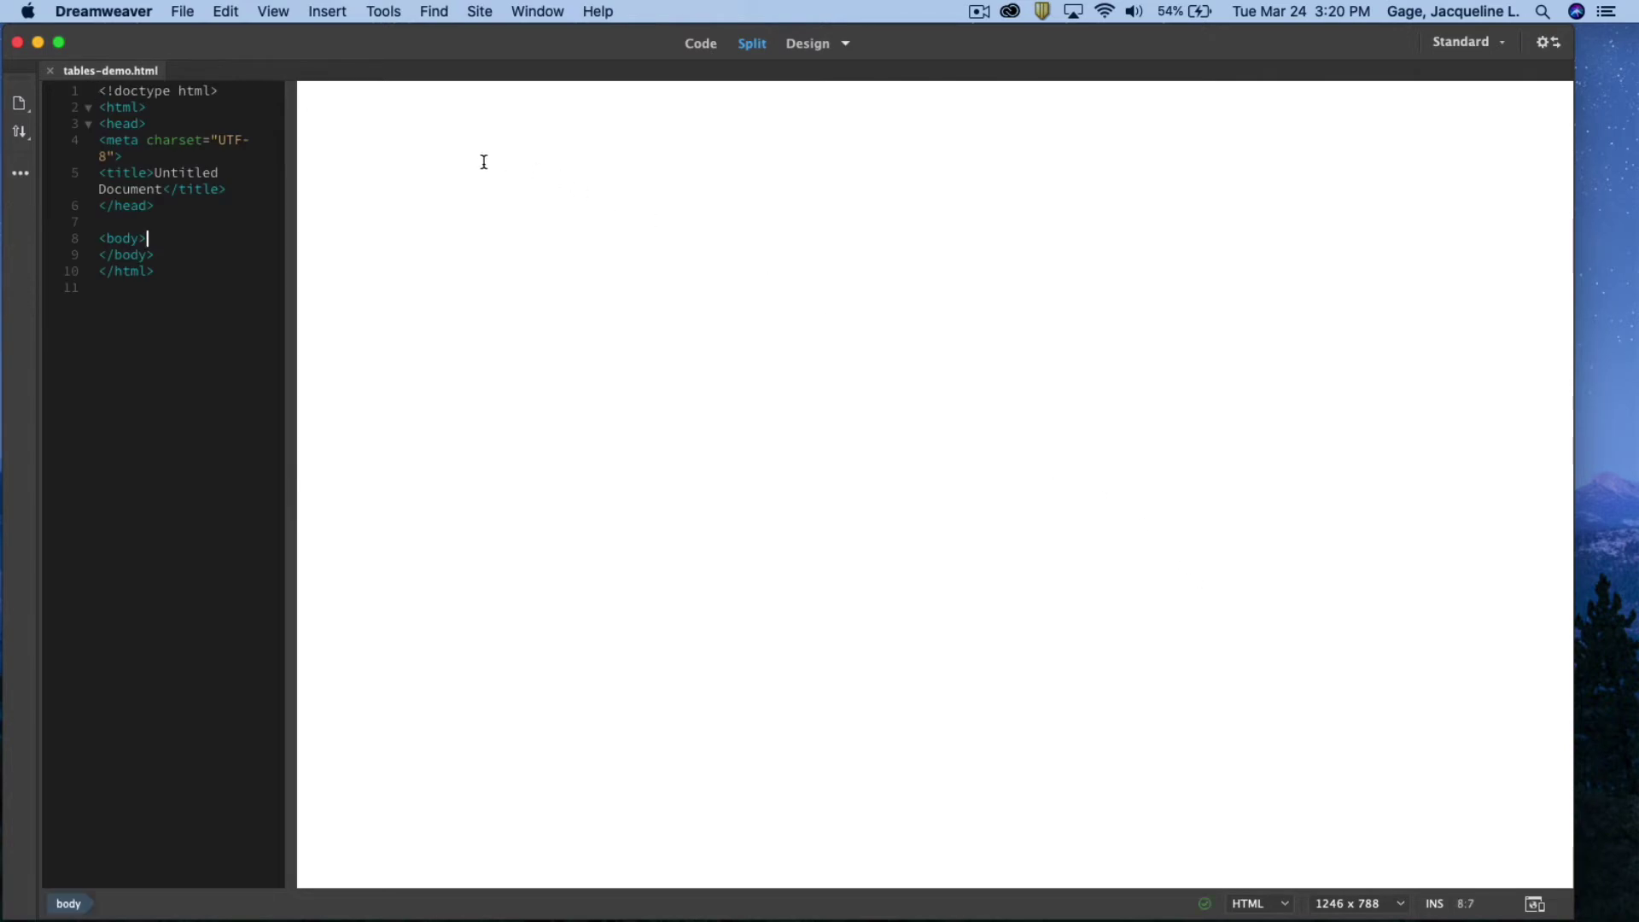
left_click(326, 11)
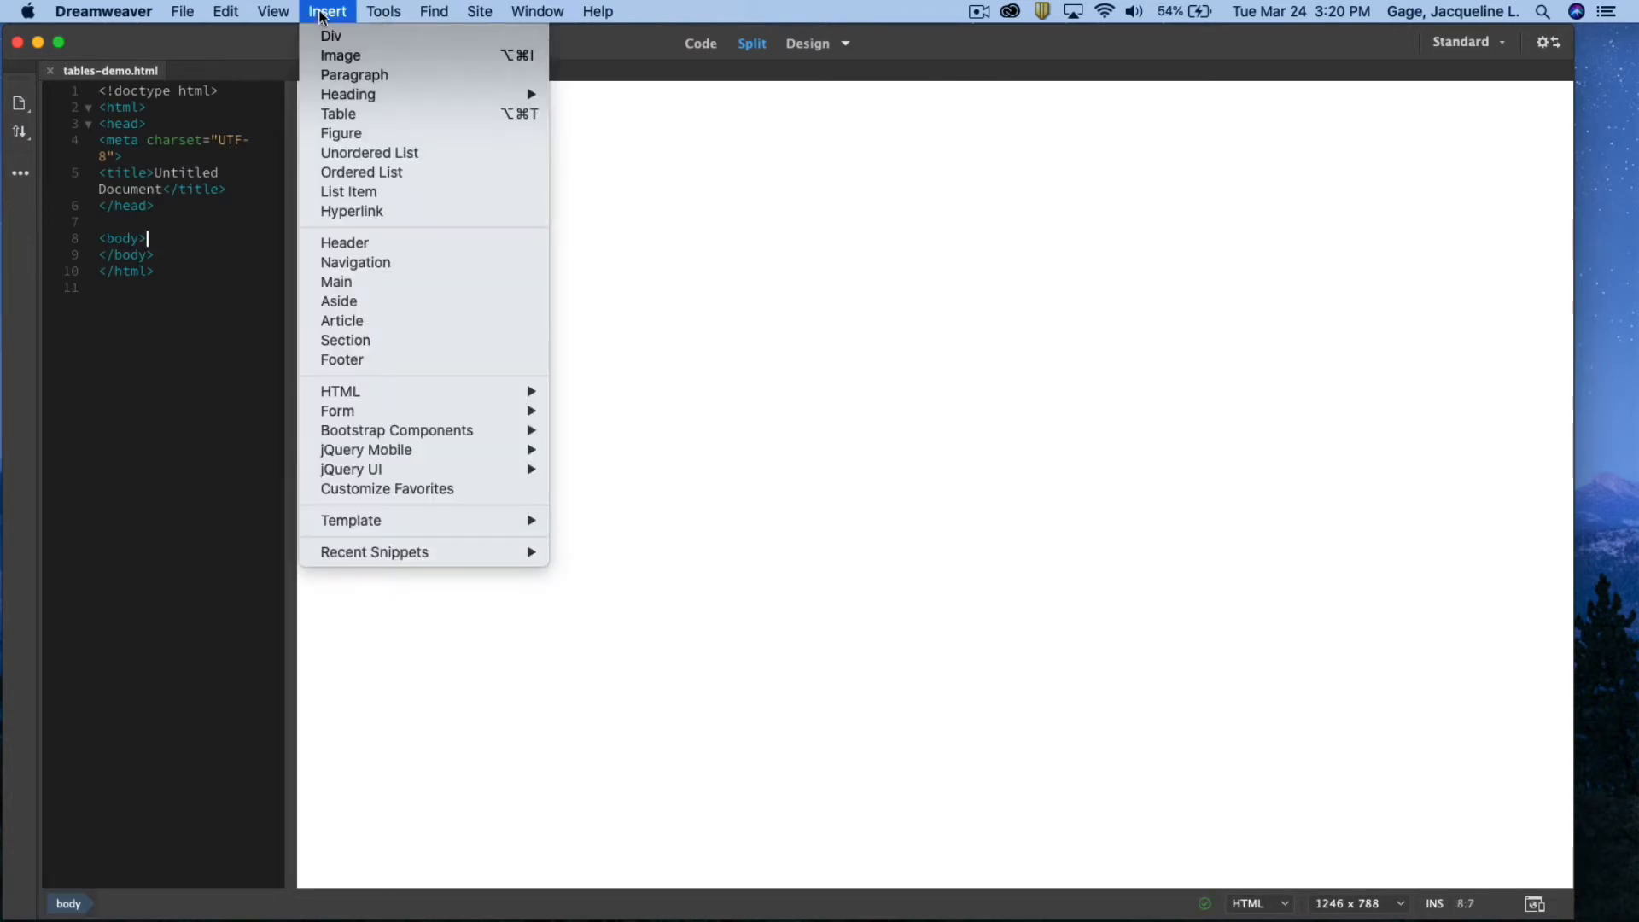
left_click(341, 116)
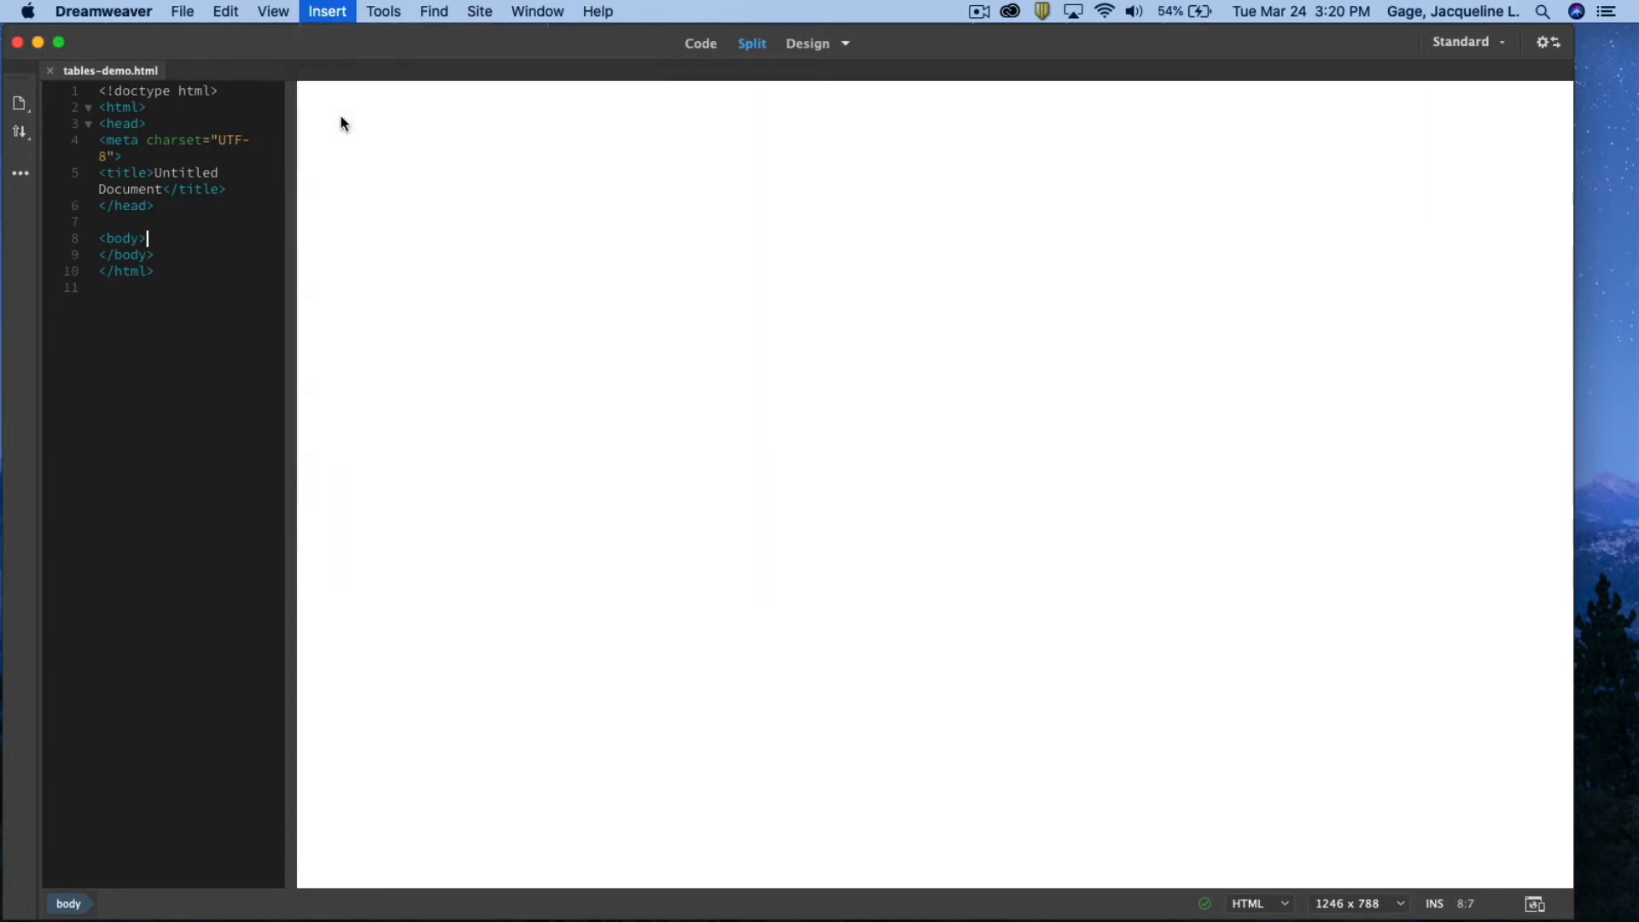
left_click_drag(736, 290, 613, 149)
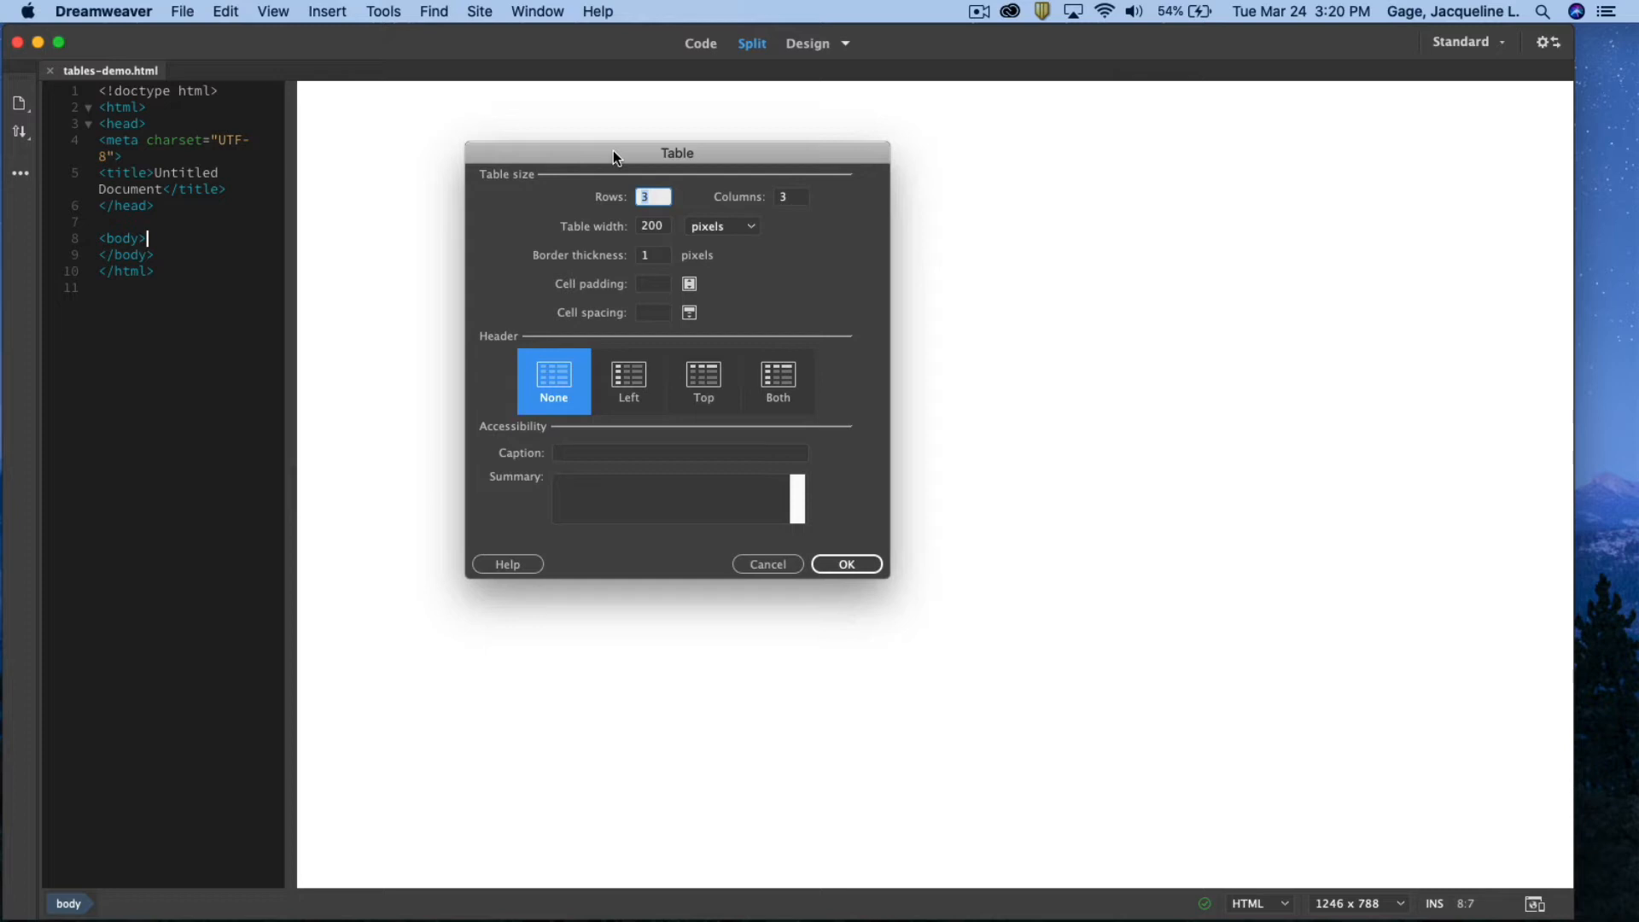
Step: Insert a 3x3, 200px table with border 1, cell padding 5 and cell spacing 5
left_click(788, 196)
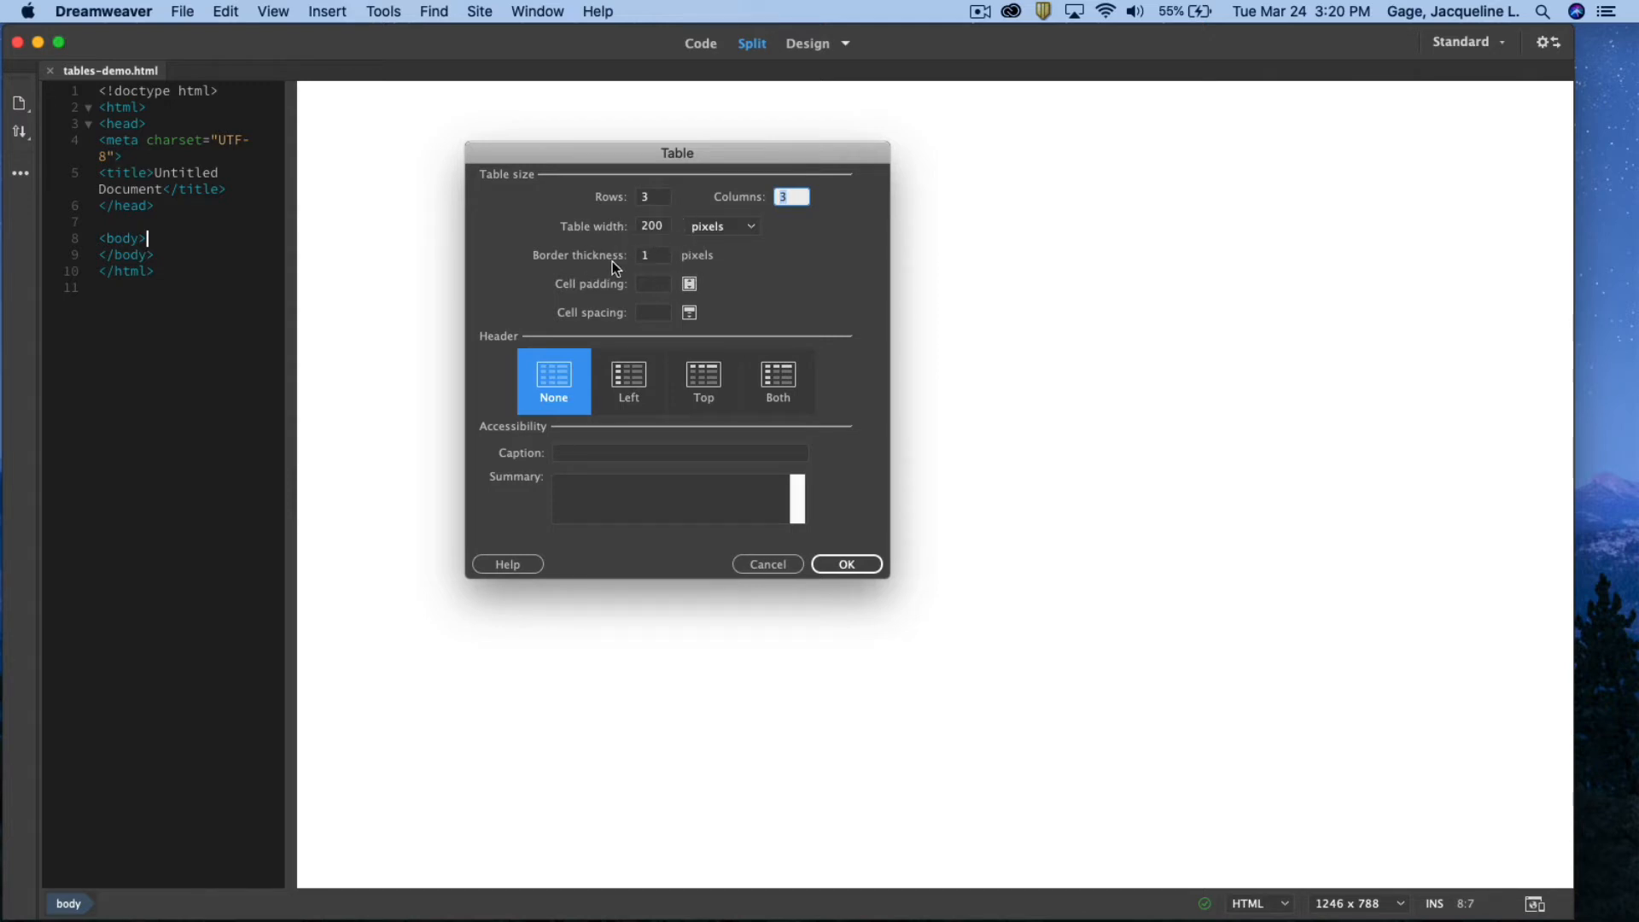
left_click(650, 286)
type("5")
left_click(650, 312)
type("5")
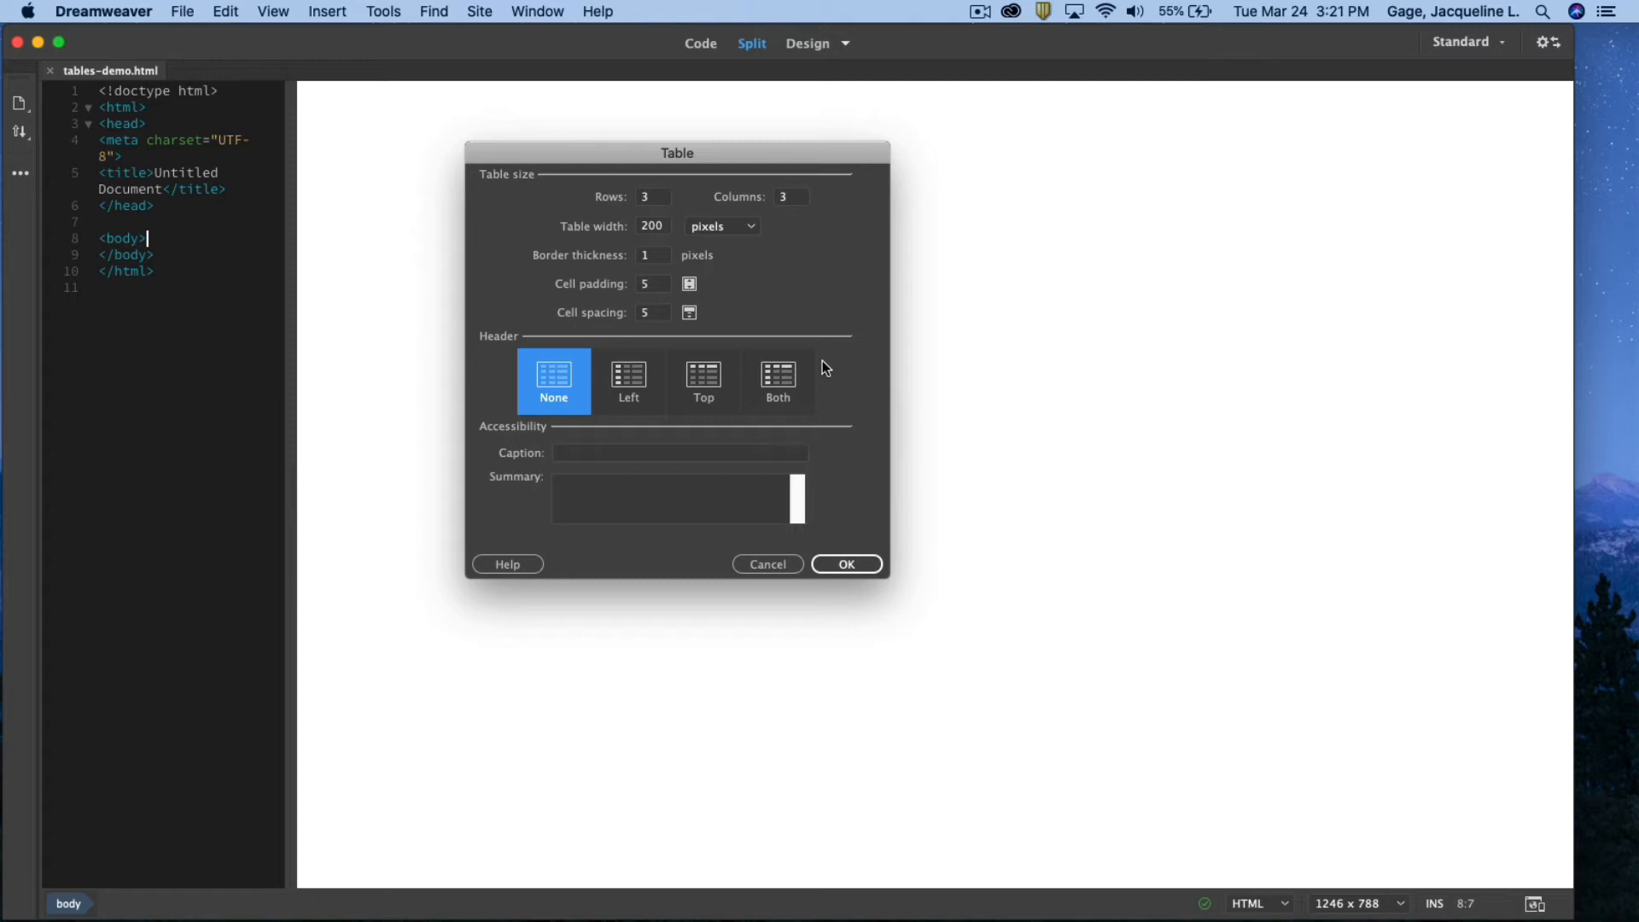
left_click(564, 452)
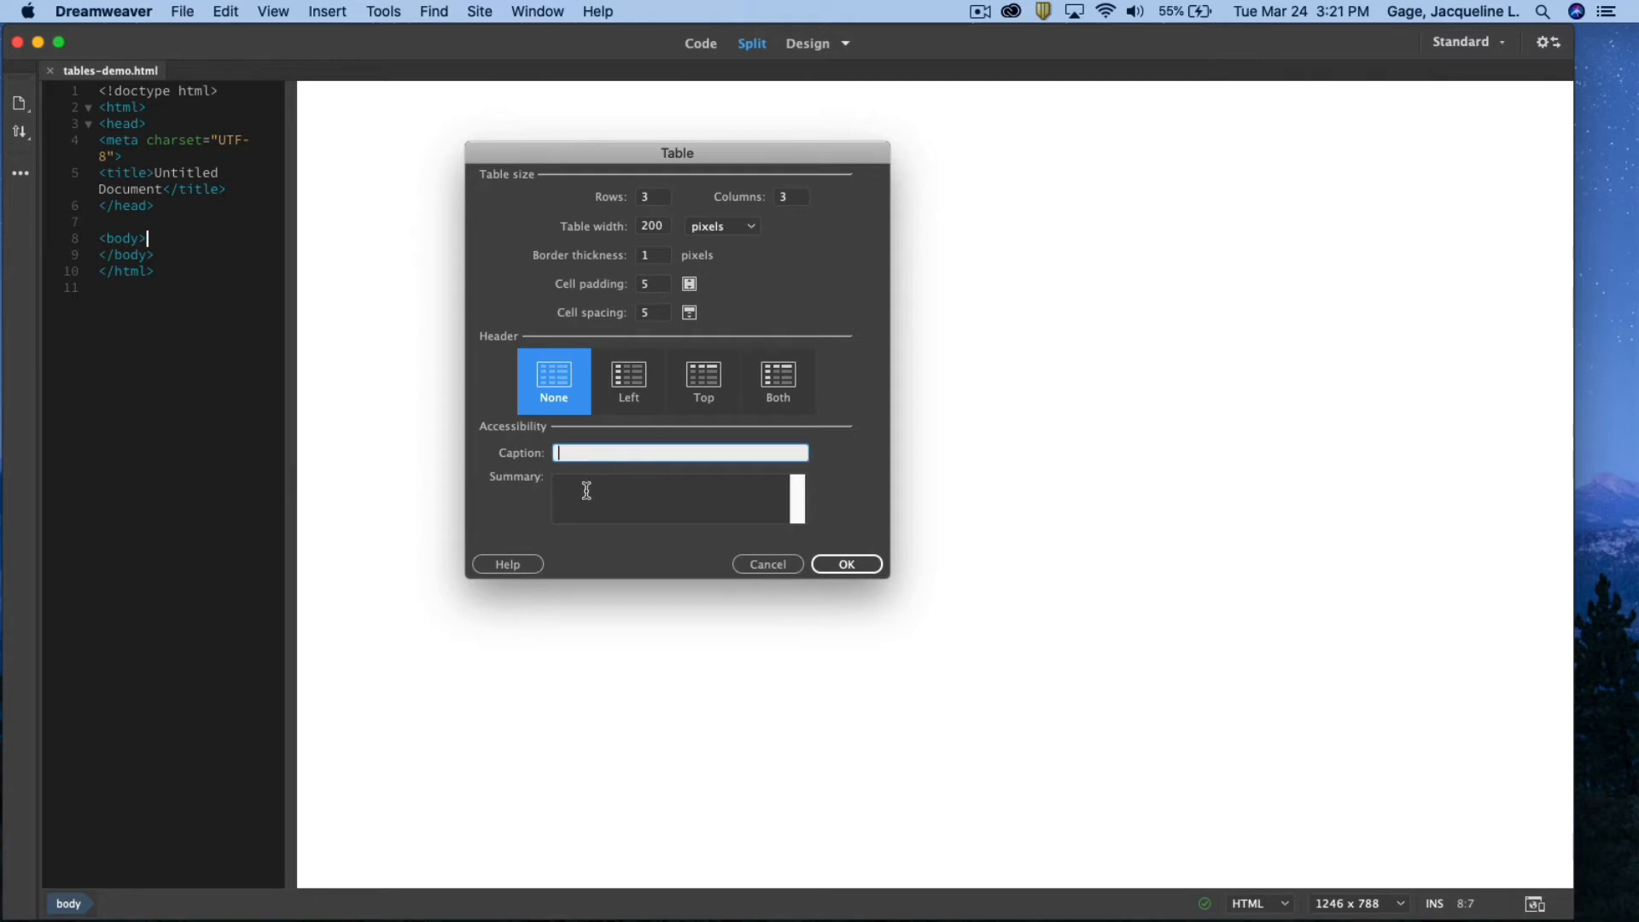
left_click(572, 487)
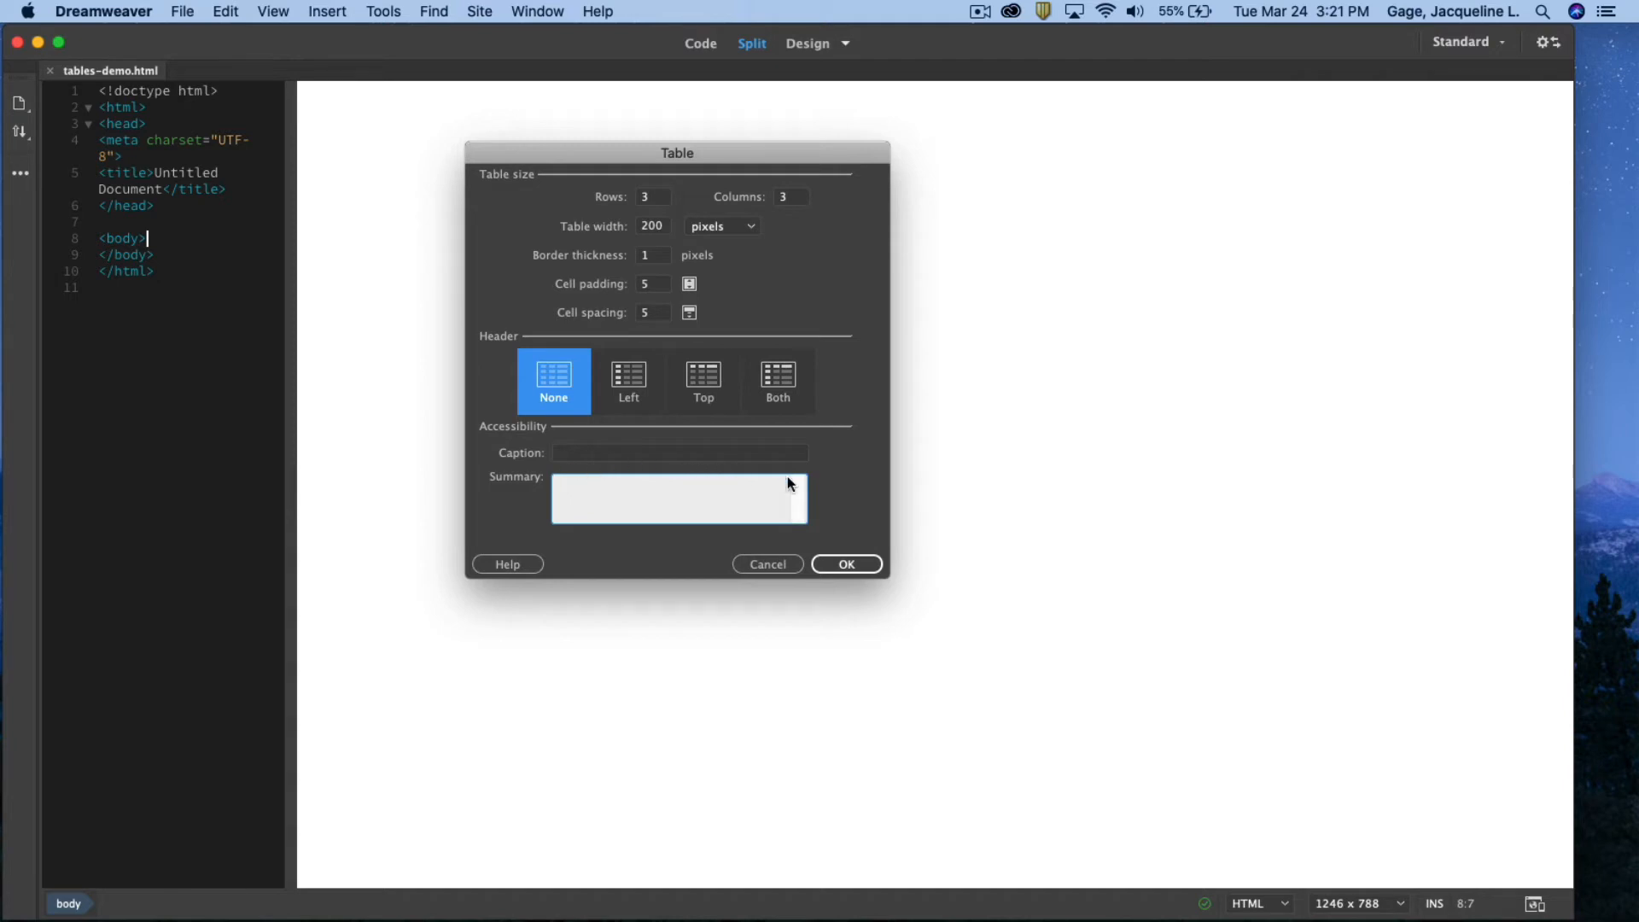
left_click(847, 564)
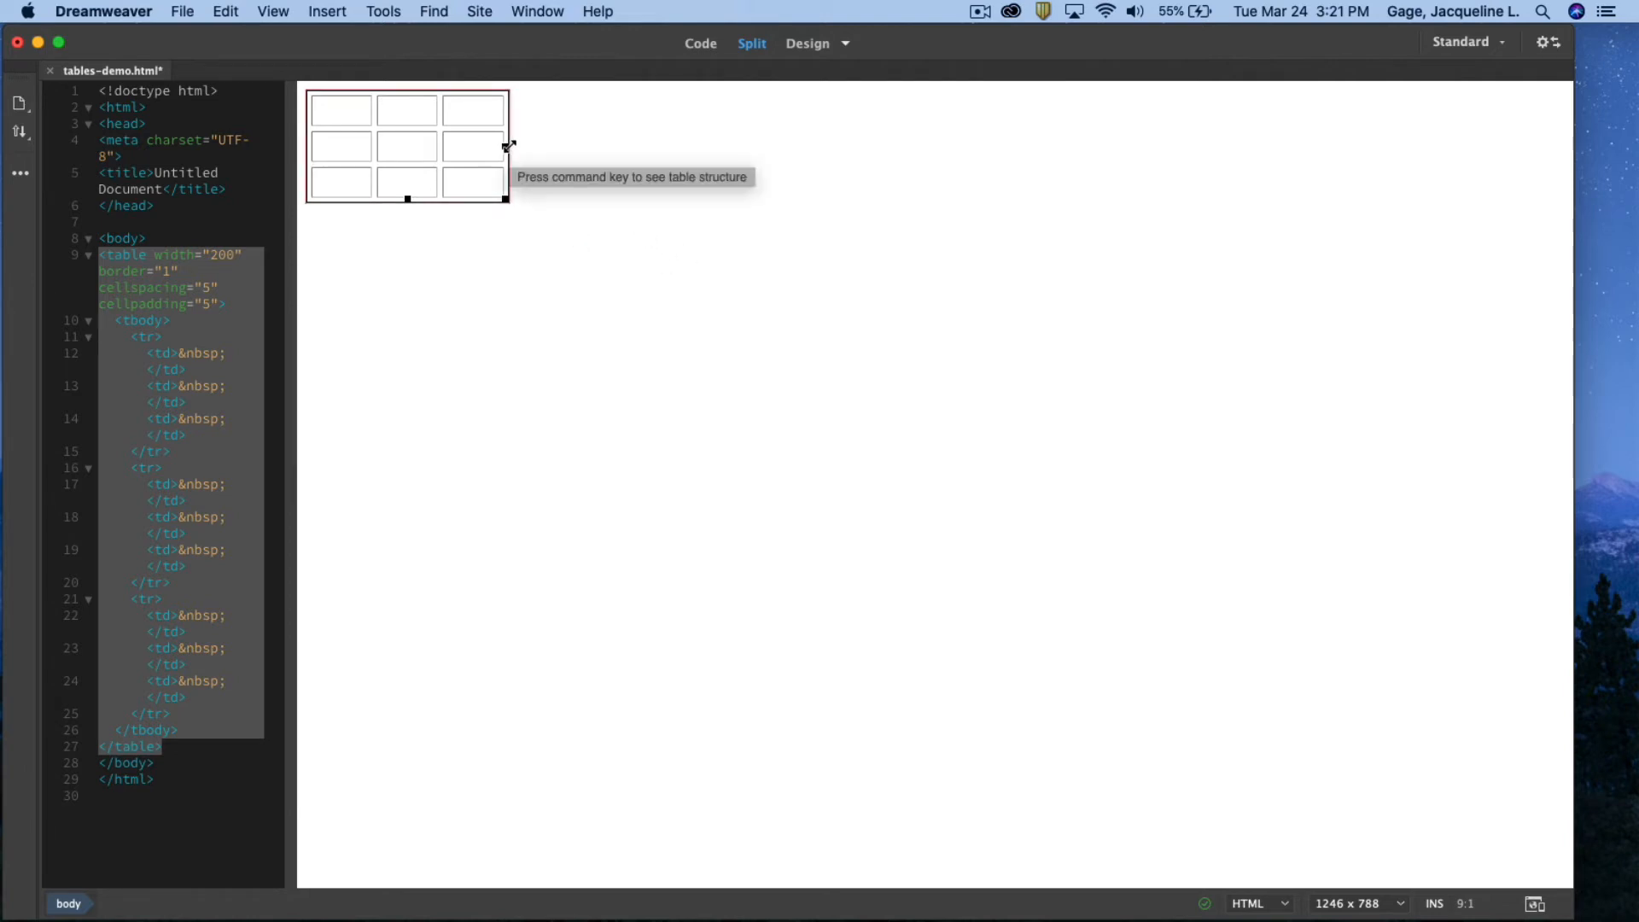
Step: Resize the table to about 547 by 371 pixels and fill the top row with text, cat and dog
left_click_drag(508, 145, 865, 173)
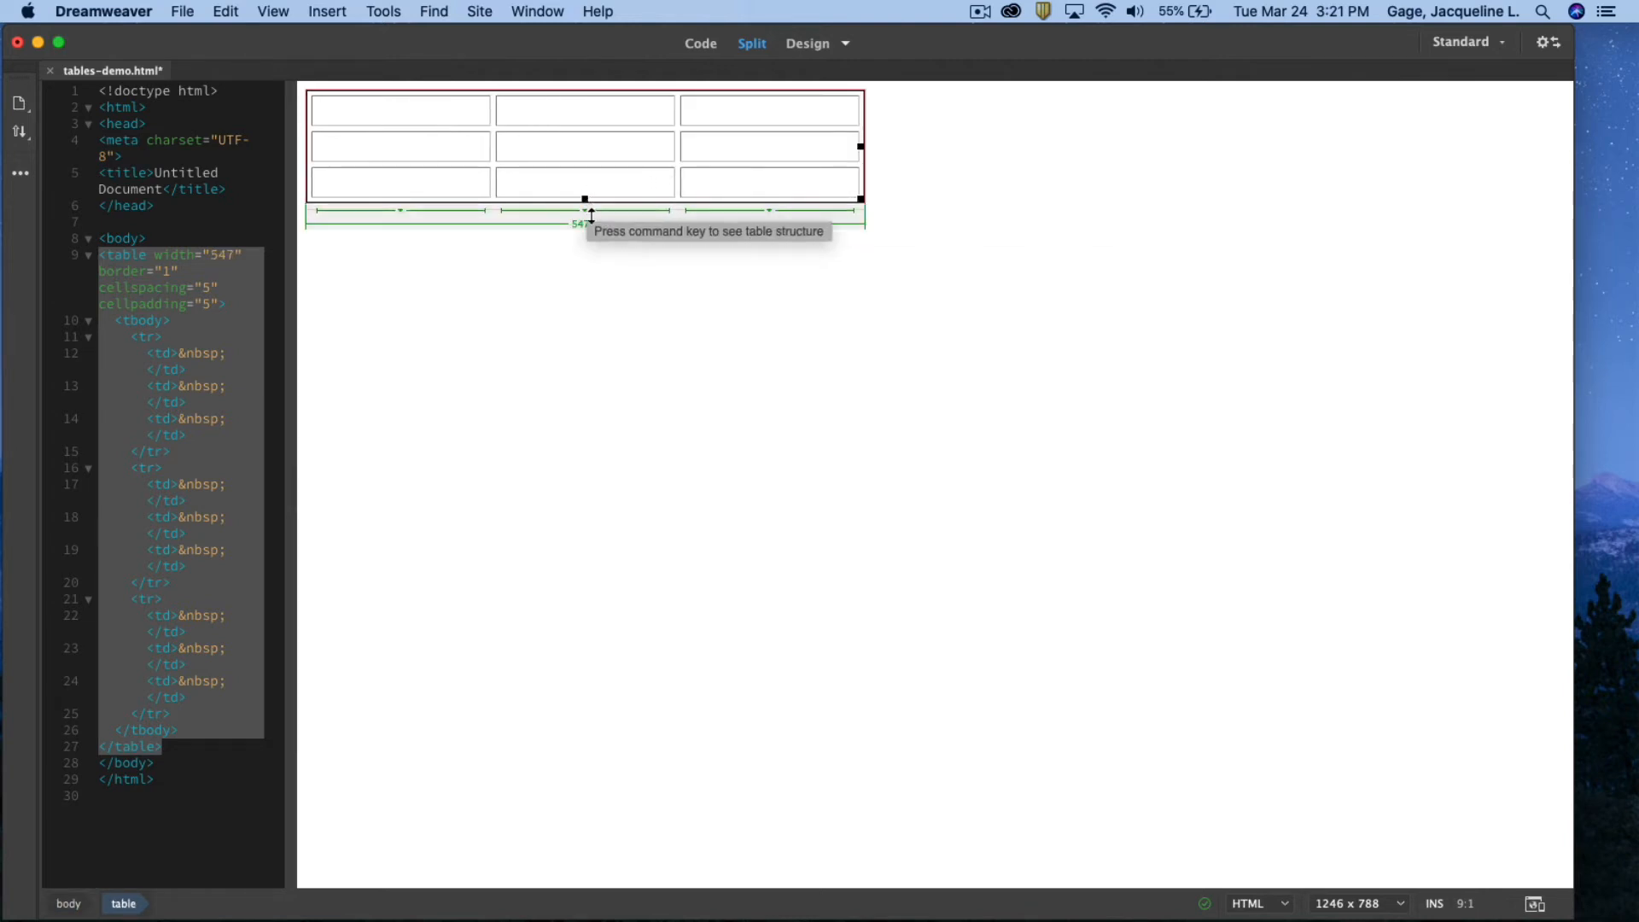
left_click_drag(586, 202, 585, 463)
left_click(412, 161)
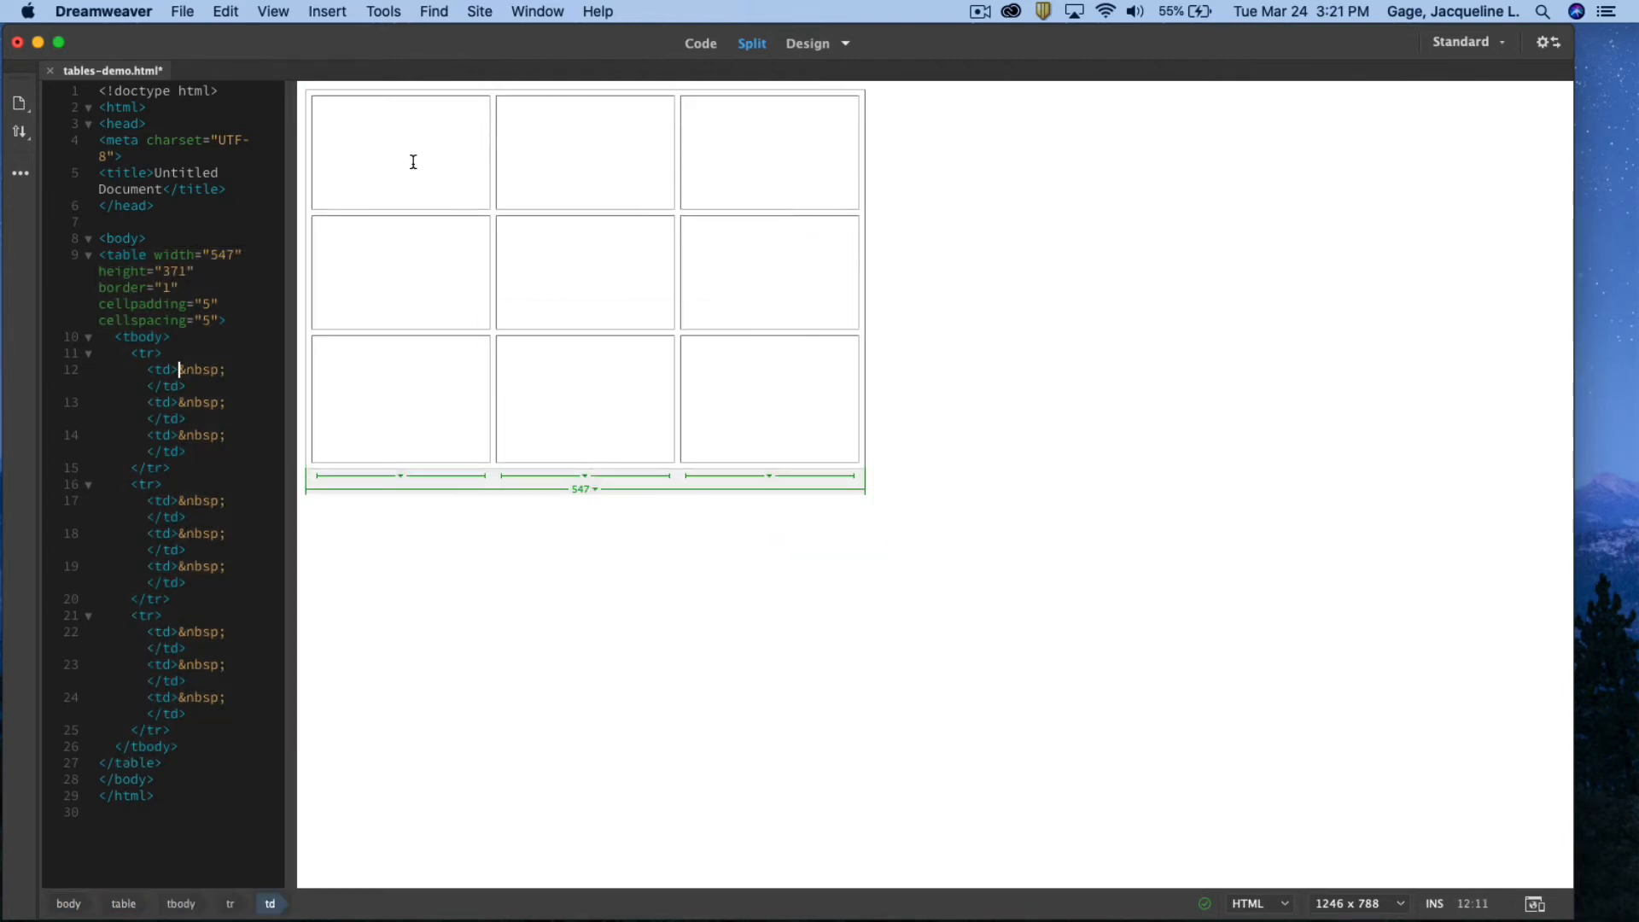
type("lllllll")
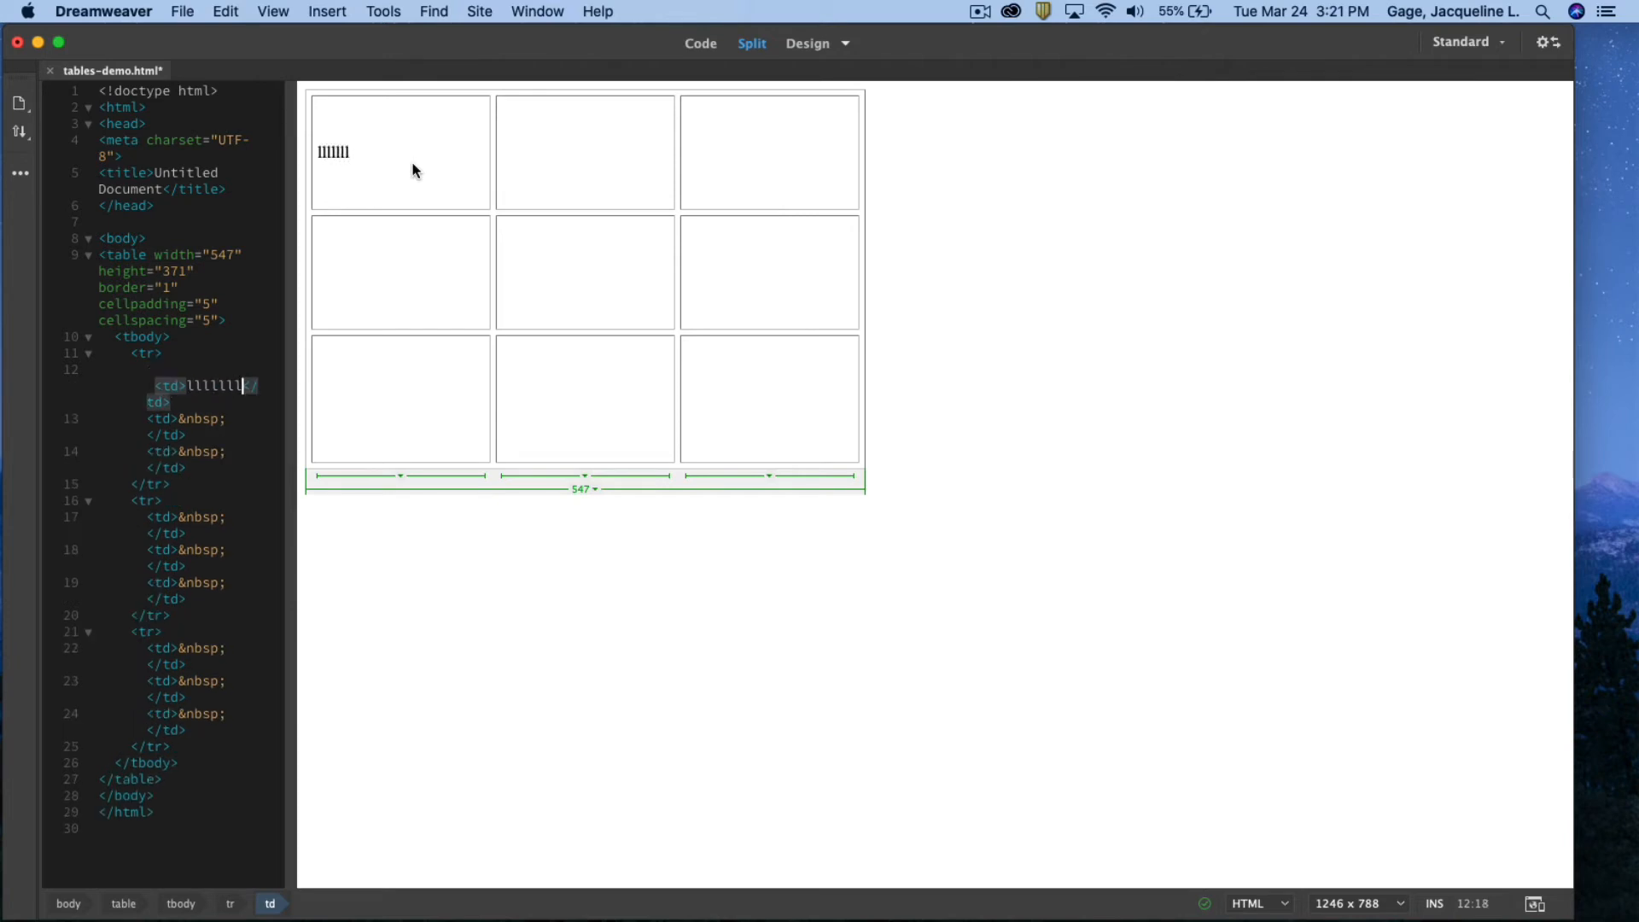
left_click(553, 160)
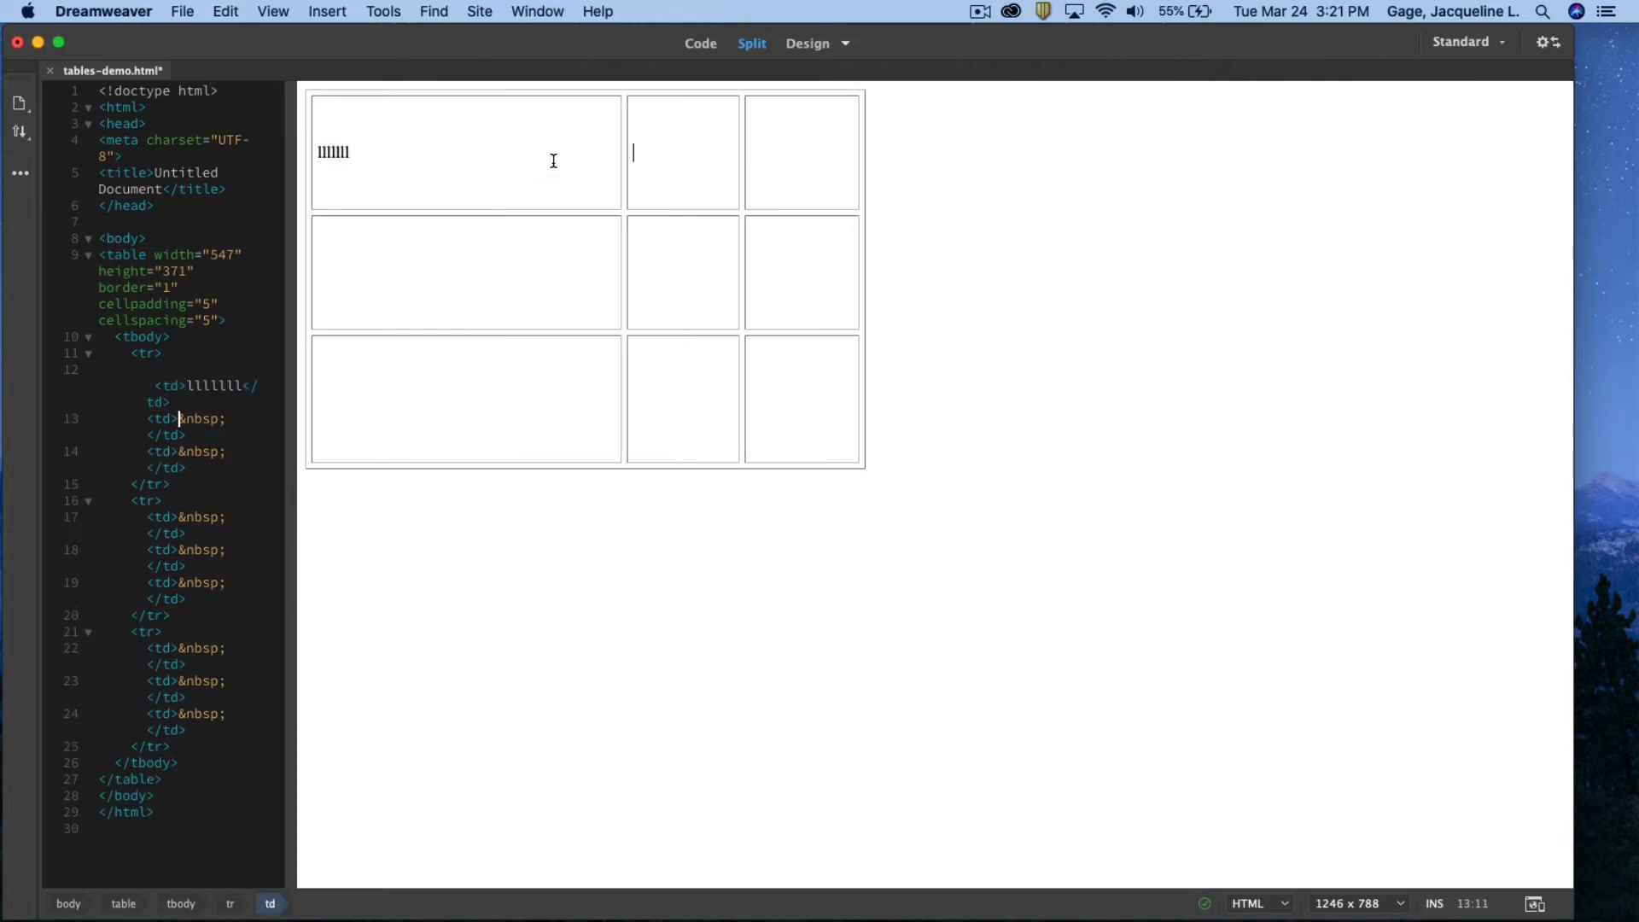
type("cat")
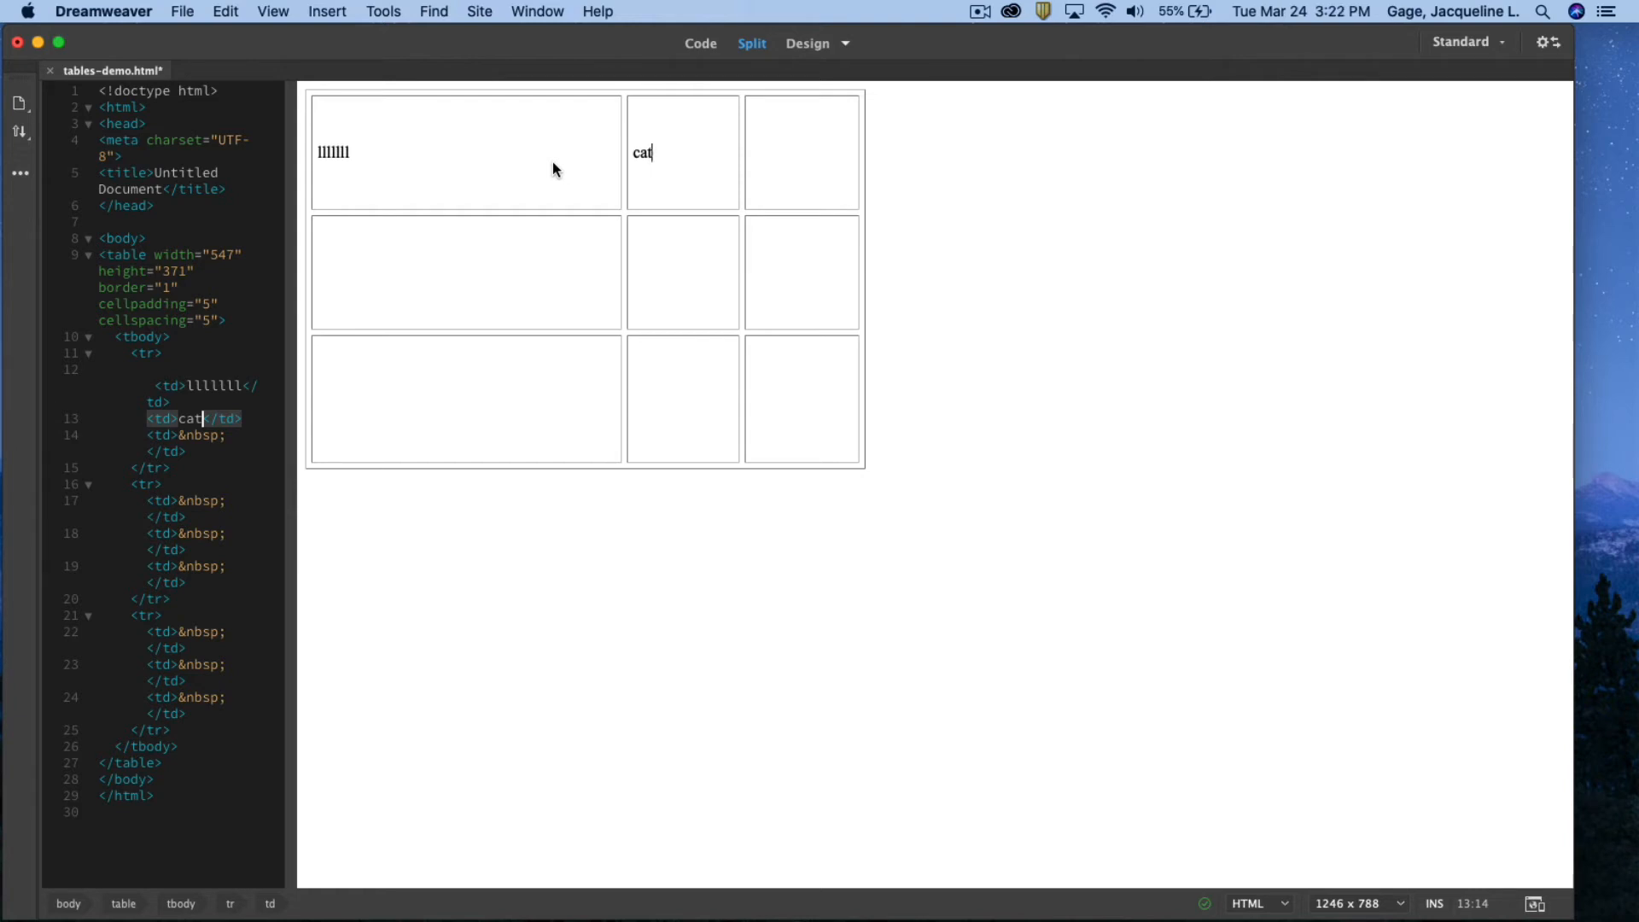
left_click(783, 150)
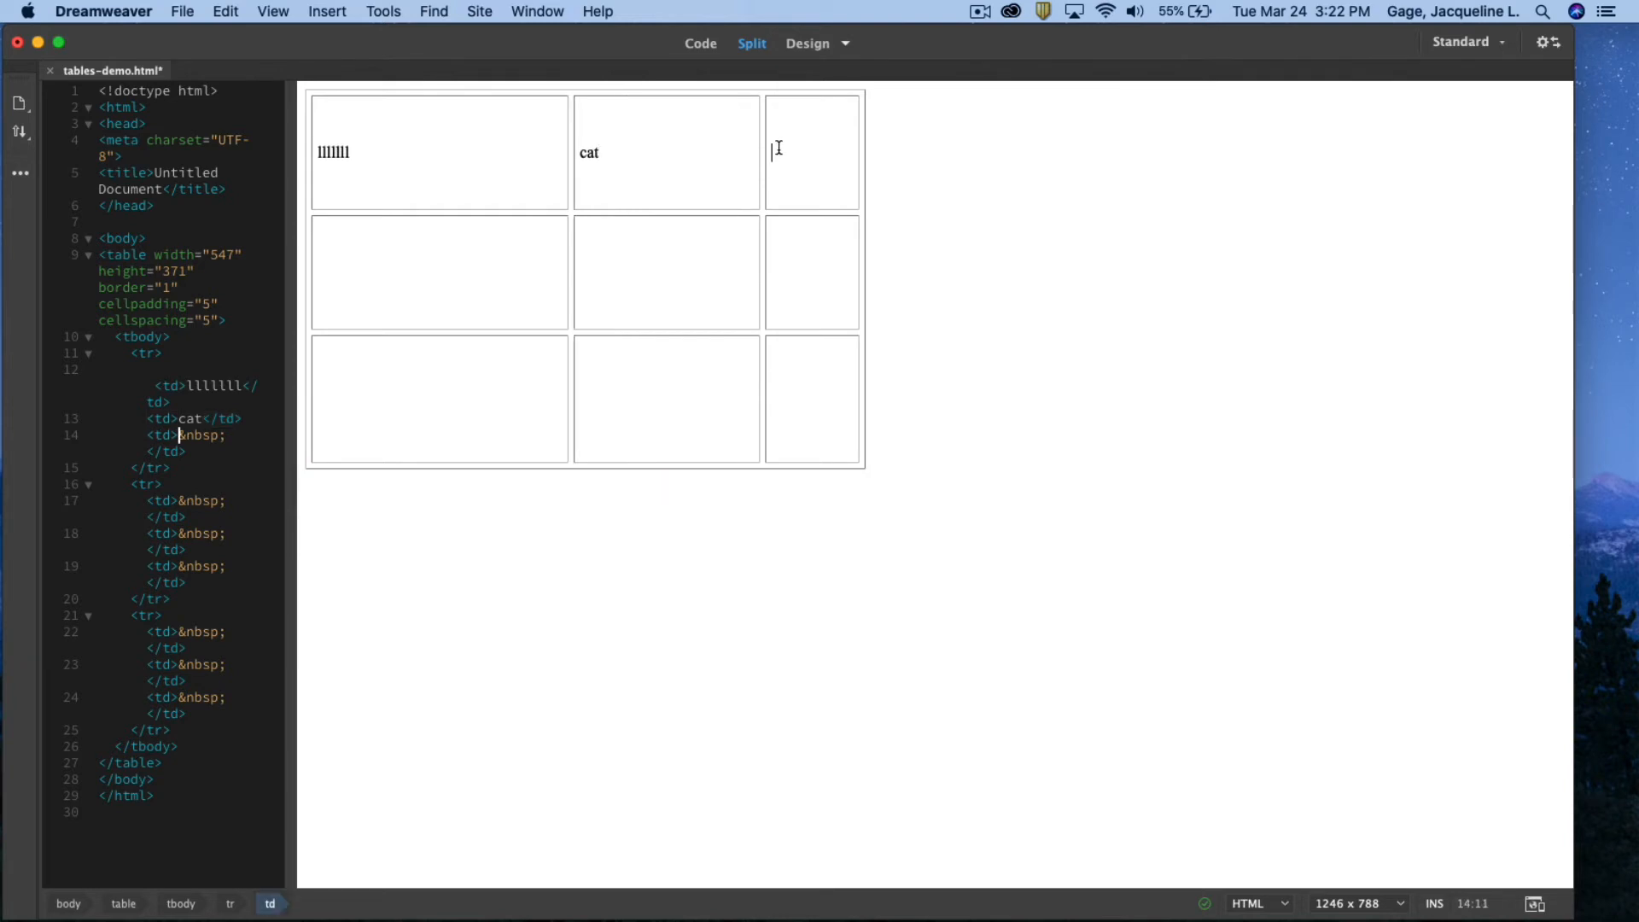
type("dog")
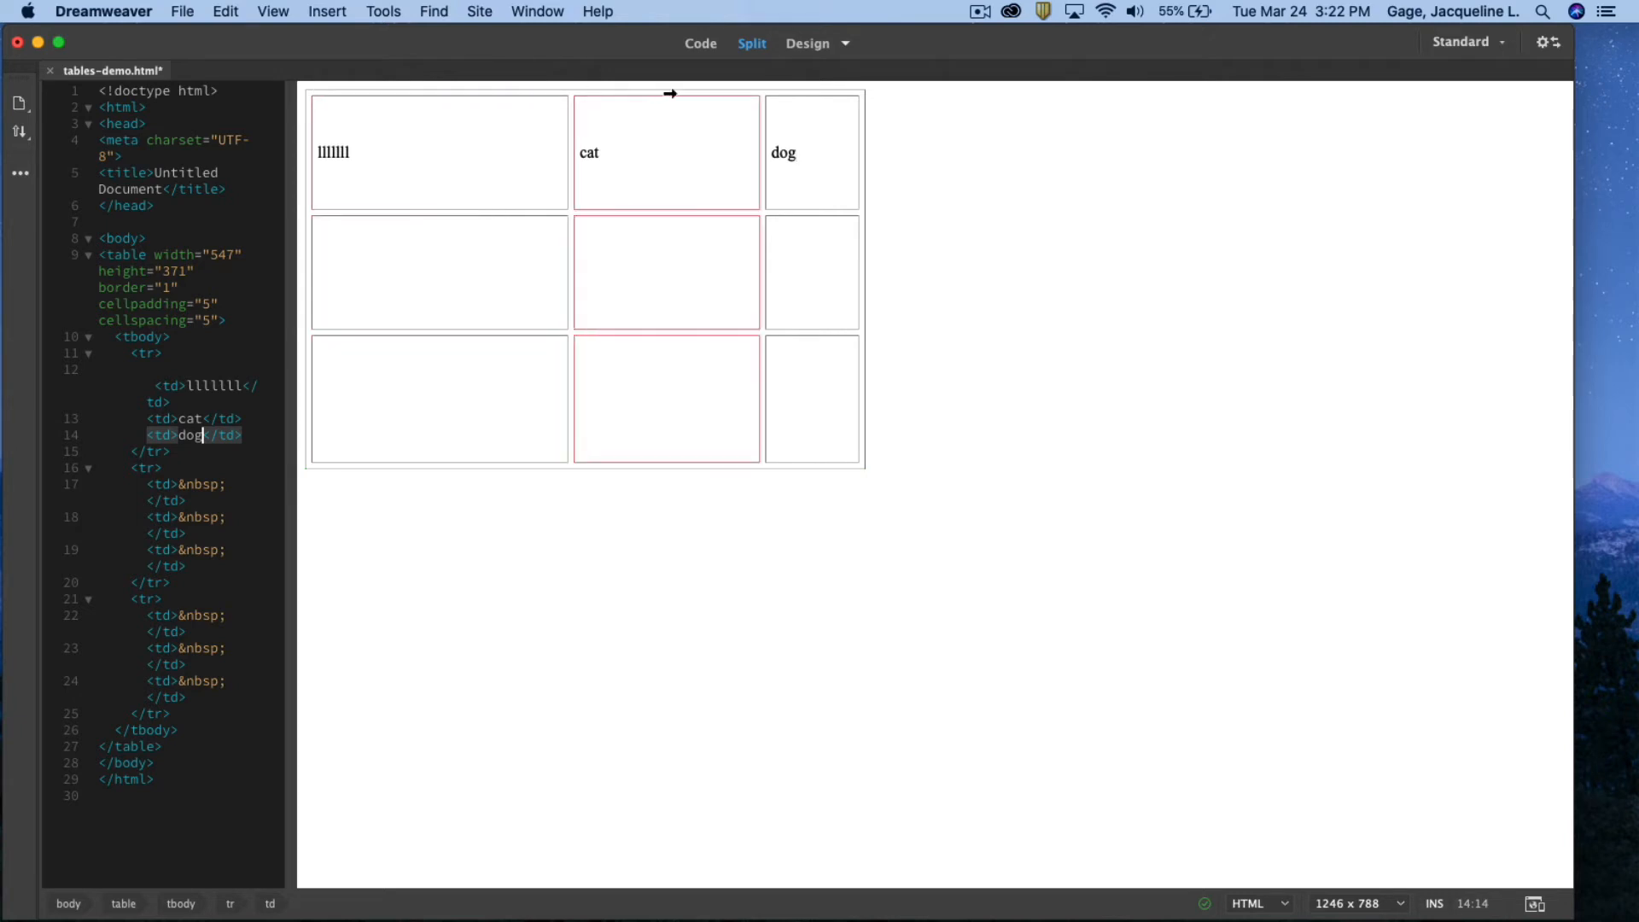
mouse_move(679, 420)
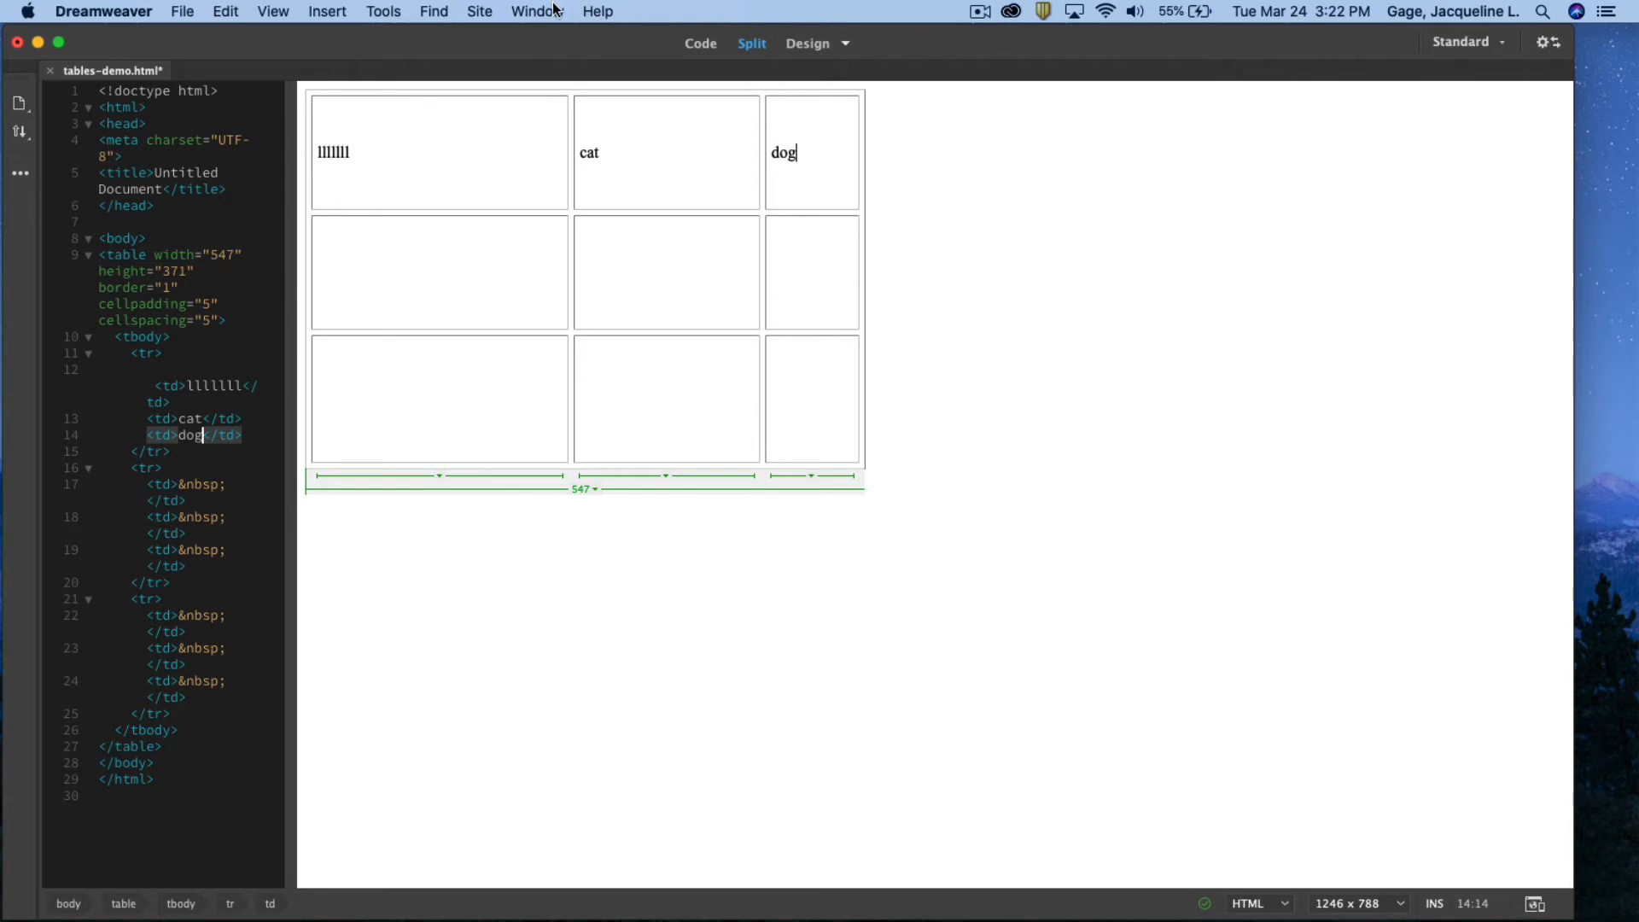
Step: Show the Properties panel below the table and select the whole table to view its settings
left_click(539, 11)
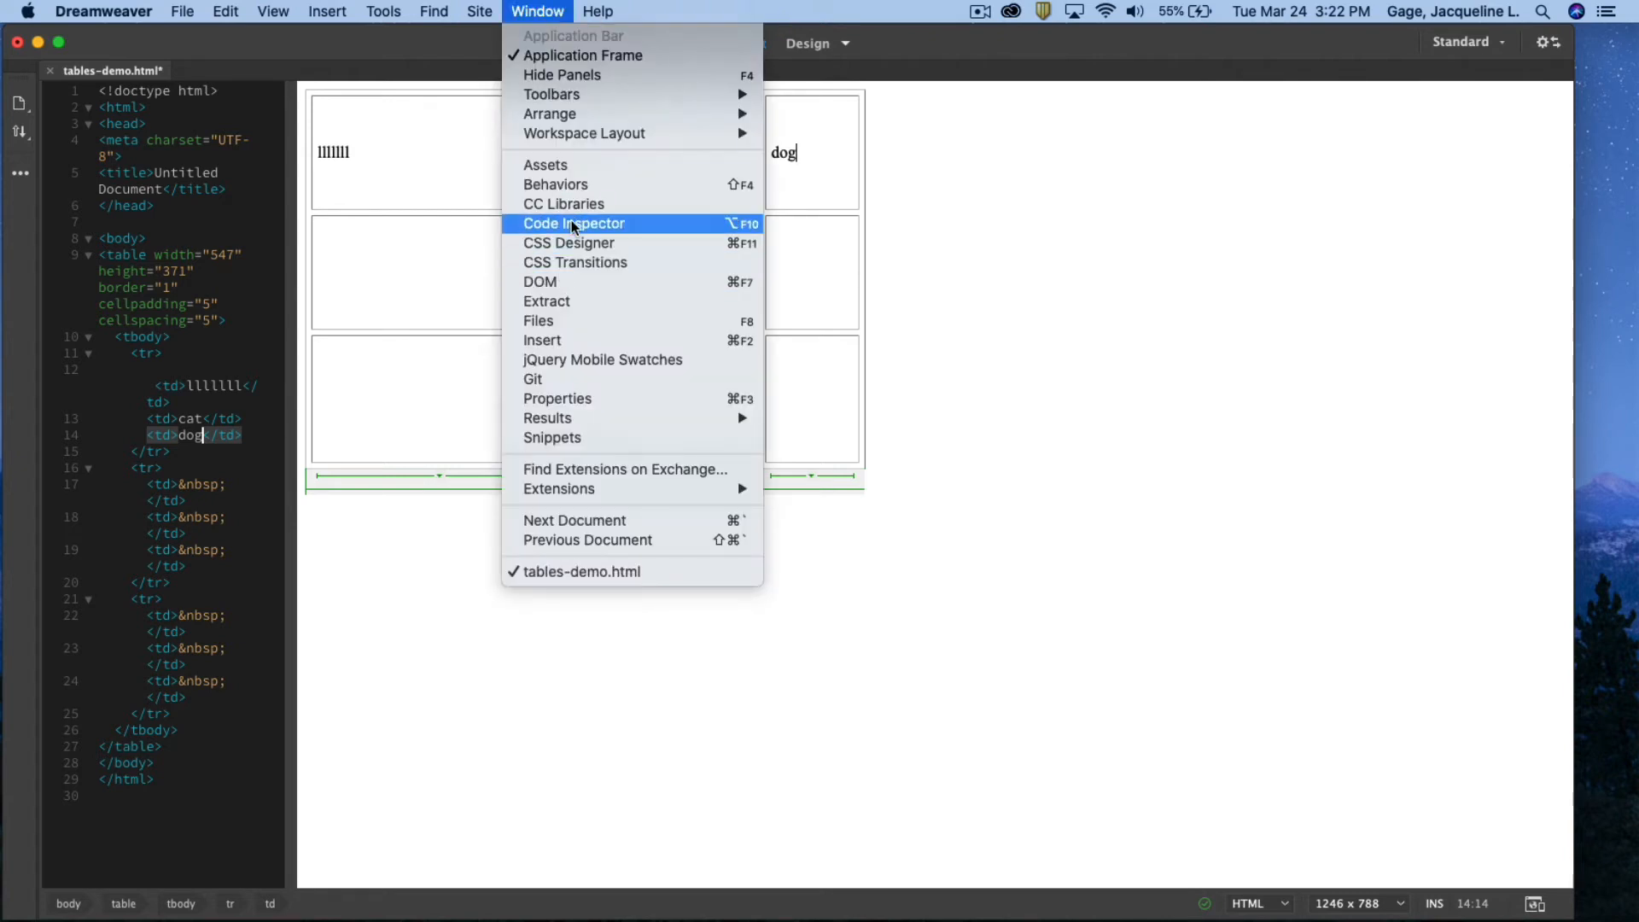
left_click(593, 401)
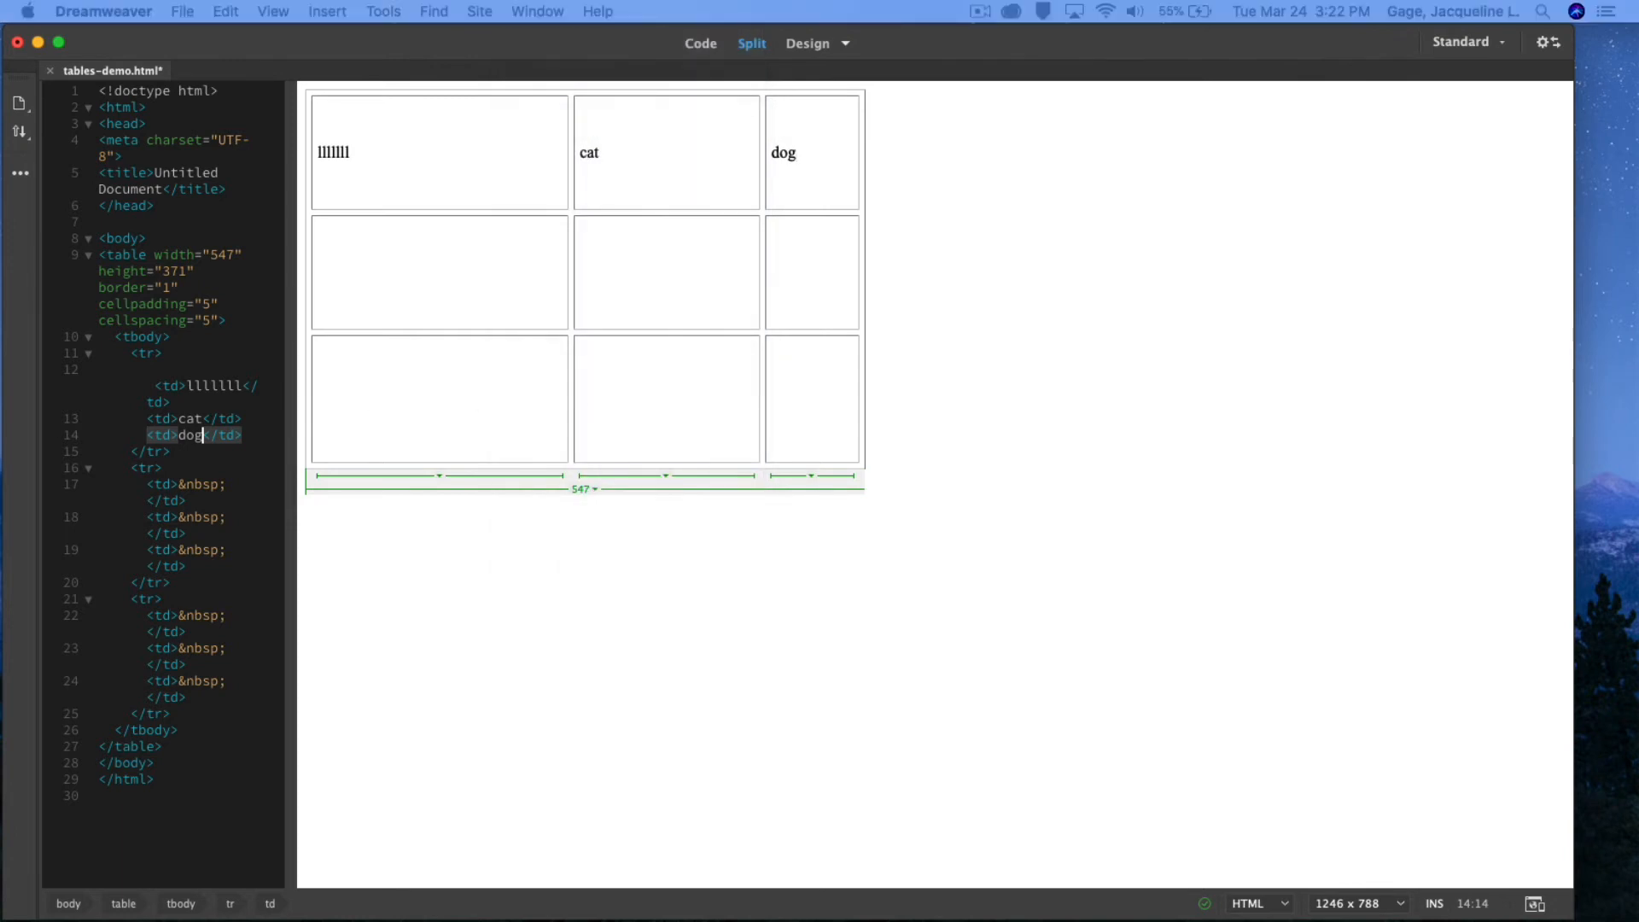
left_click_drag(998, 717, 808, 524)
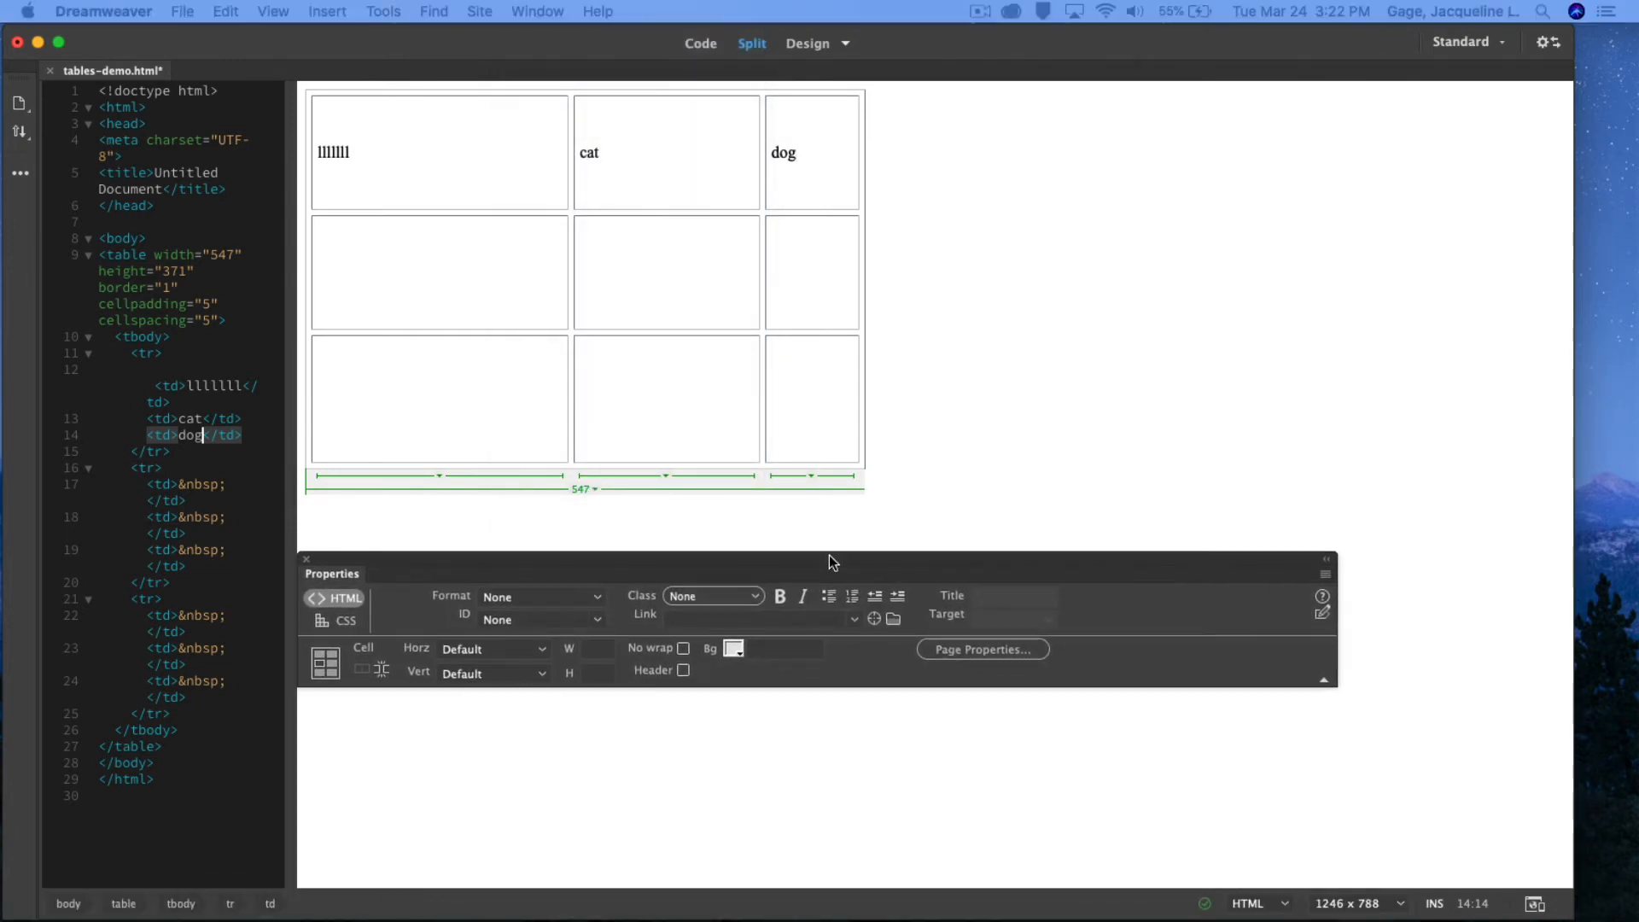
left_click(866, 442)
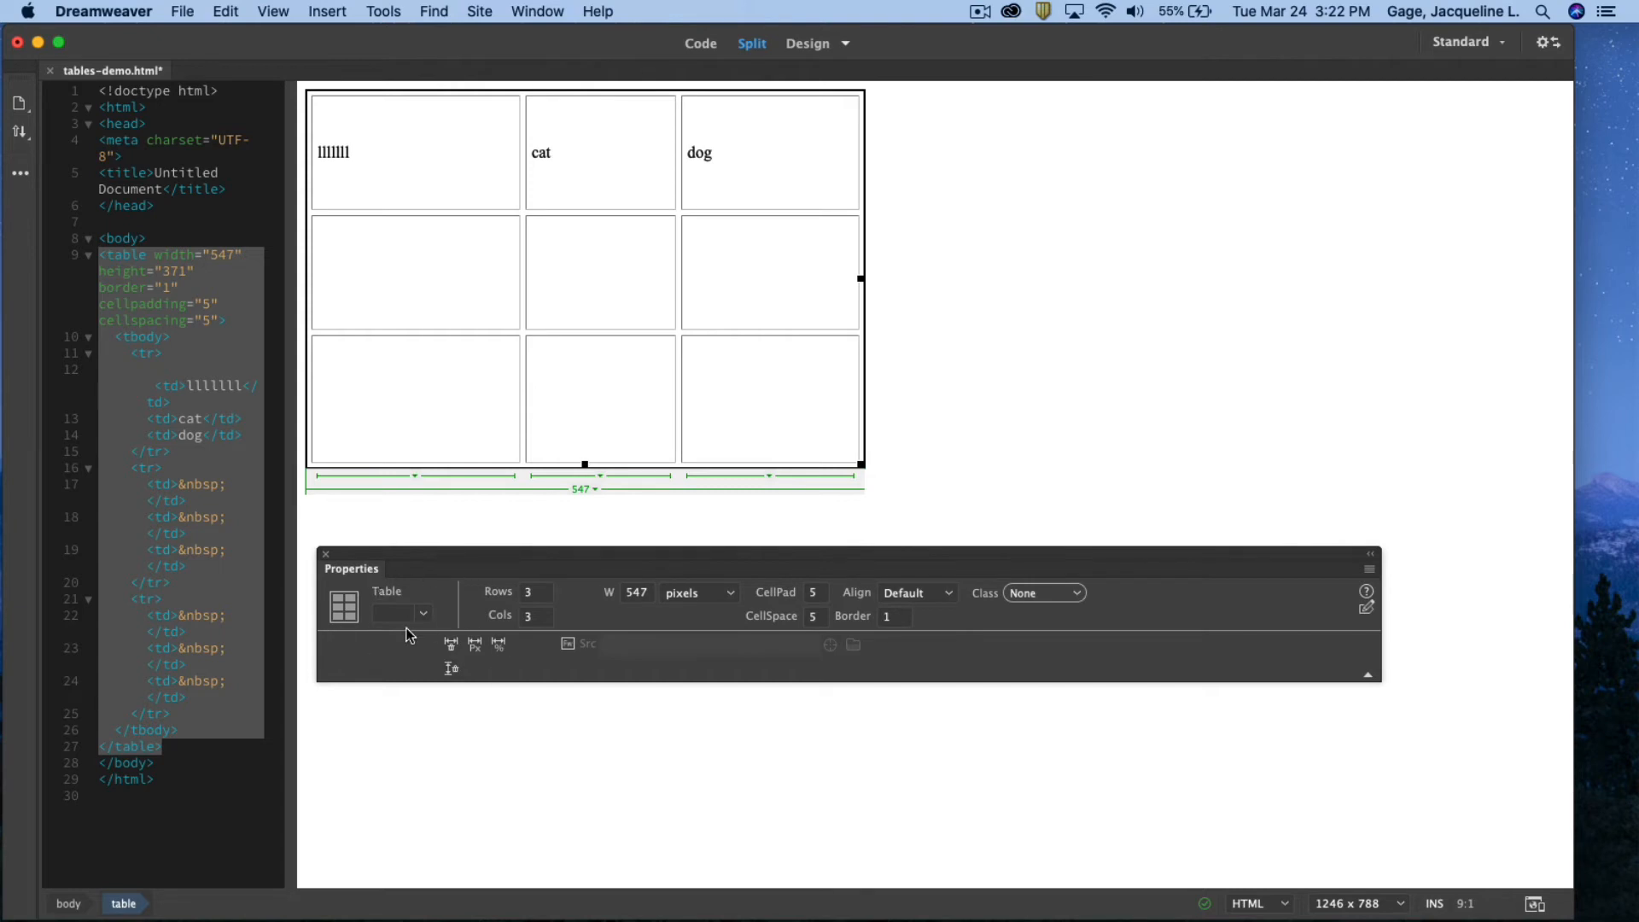
Step: Set the table to 6 columns, 5 rows and 600 pixel width in the Properties panel
left_click(537, 619)
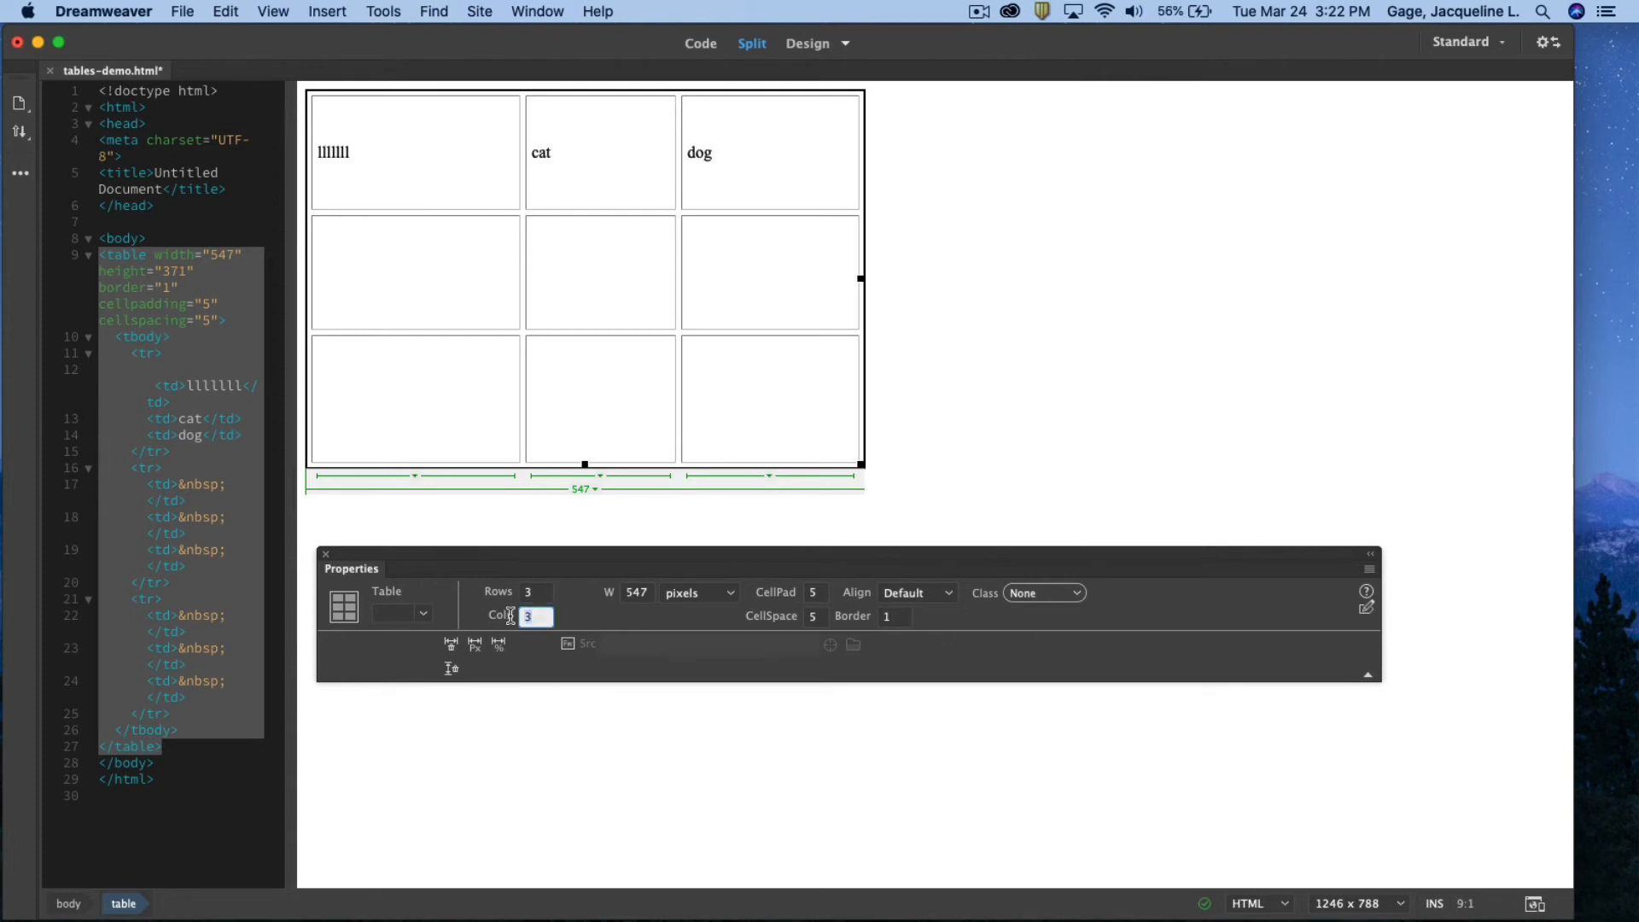
type("6")
key("Return")
left_click(524, 591)
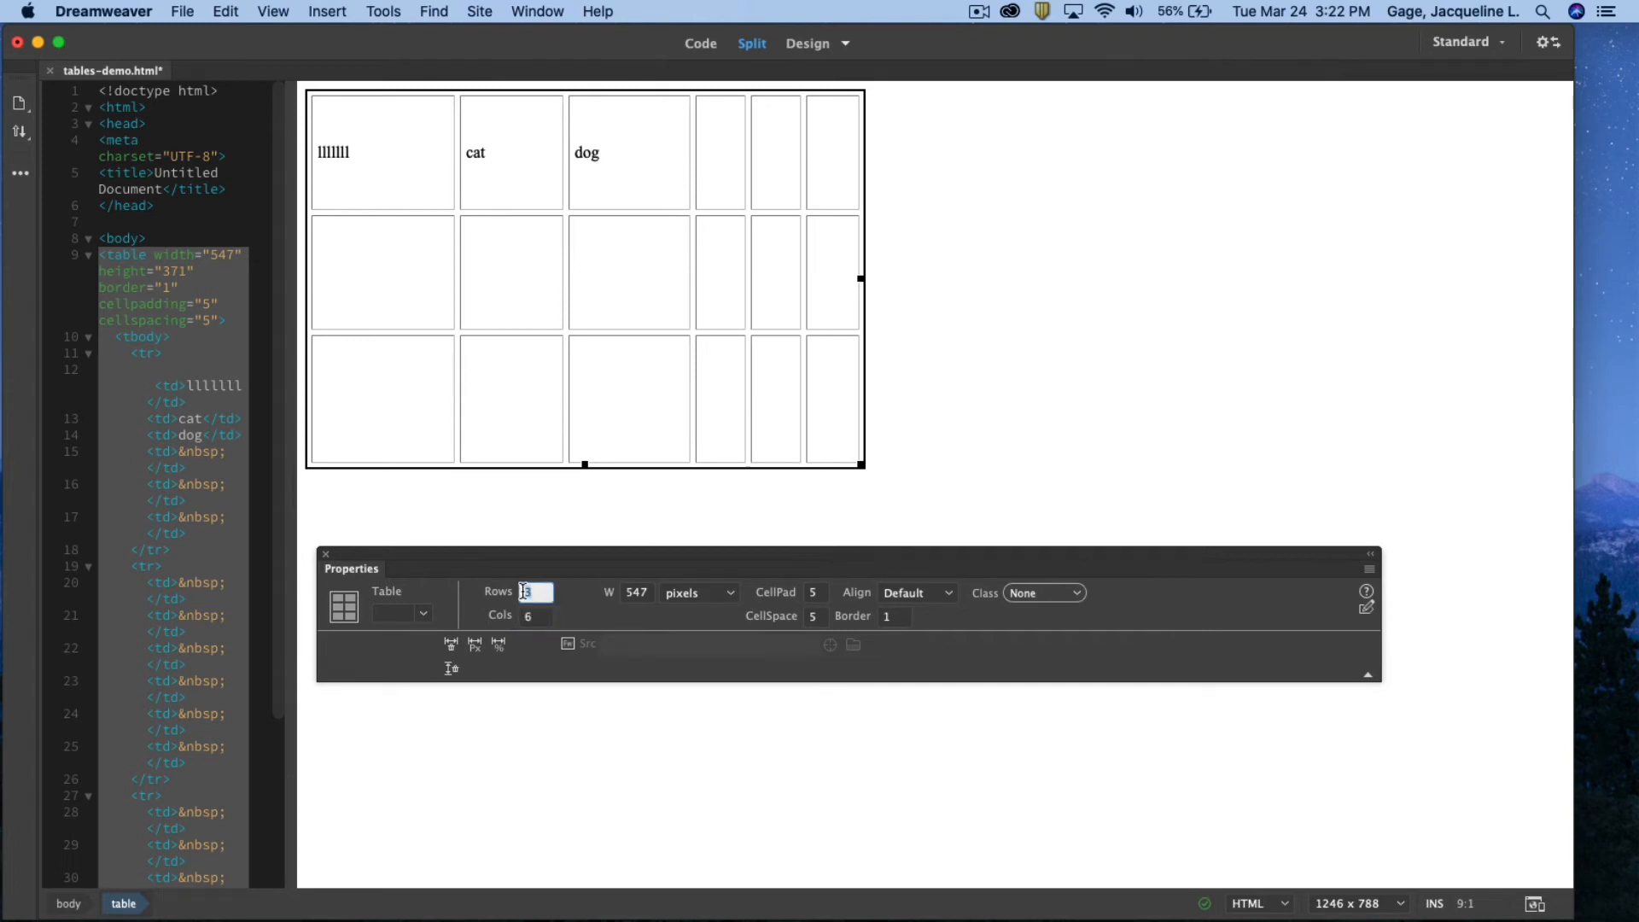
type("5")
key("Return")
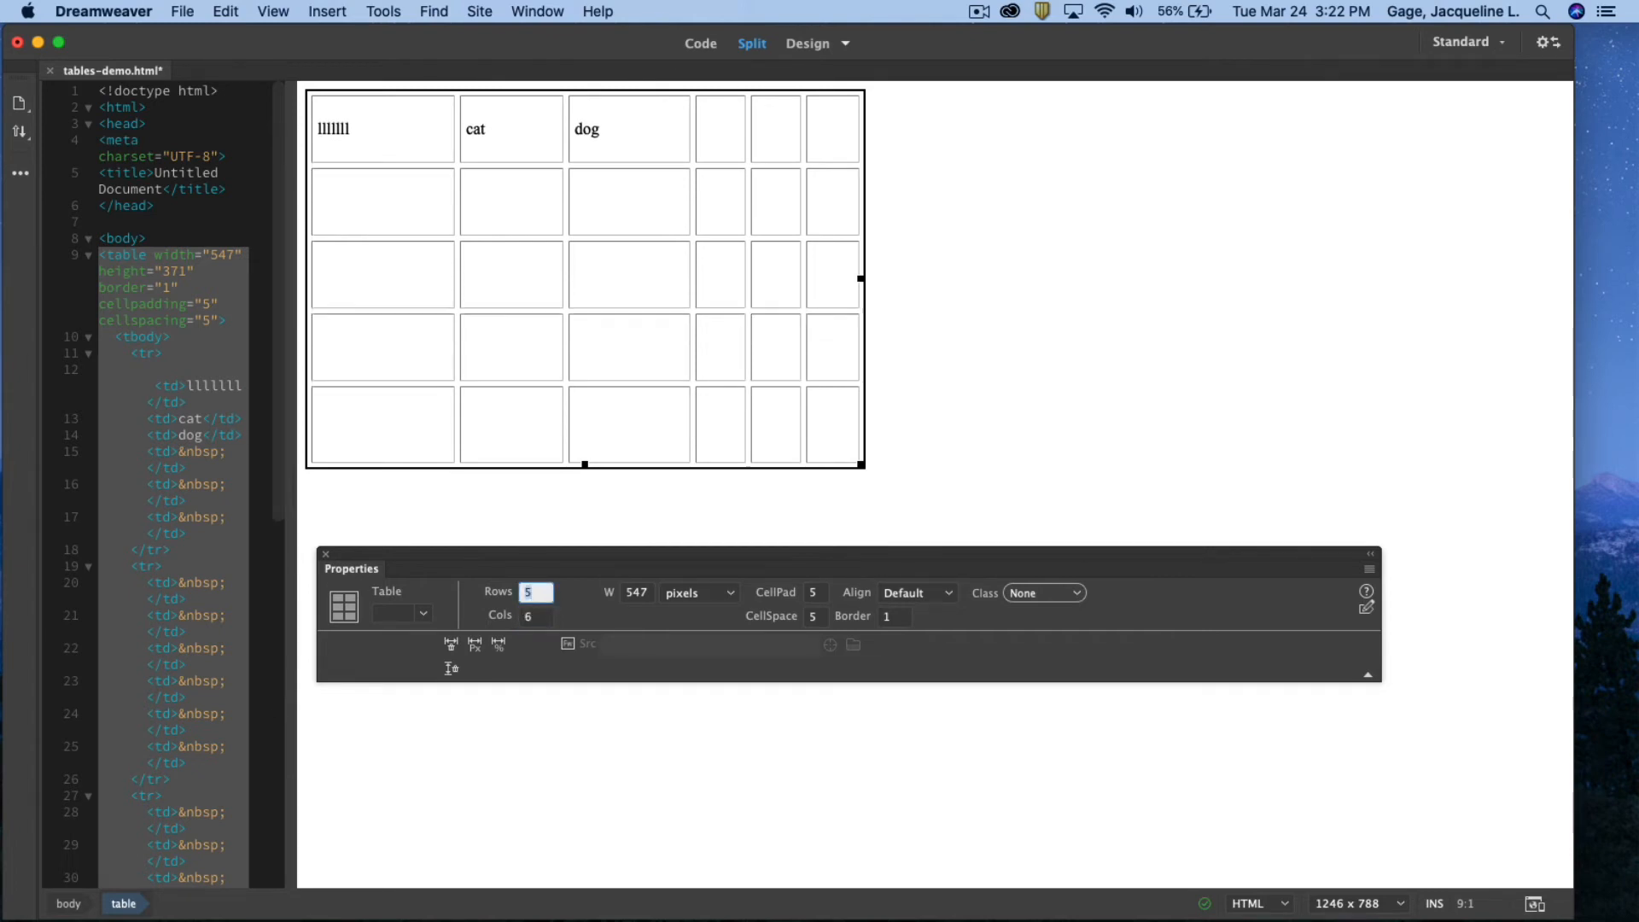
left_click(640, 592)
type("600")
key("Return")
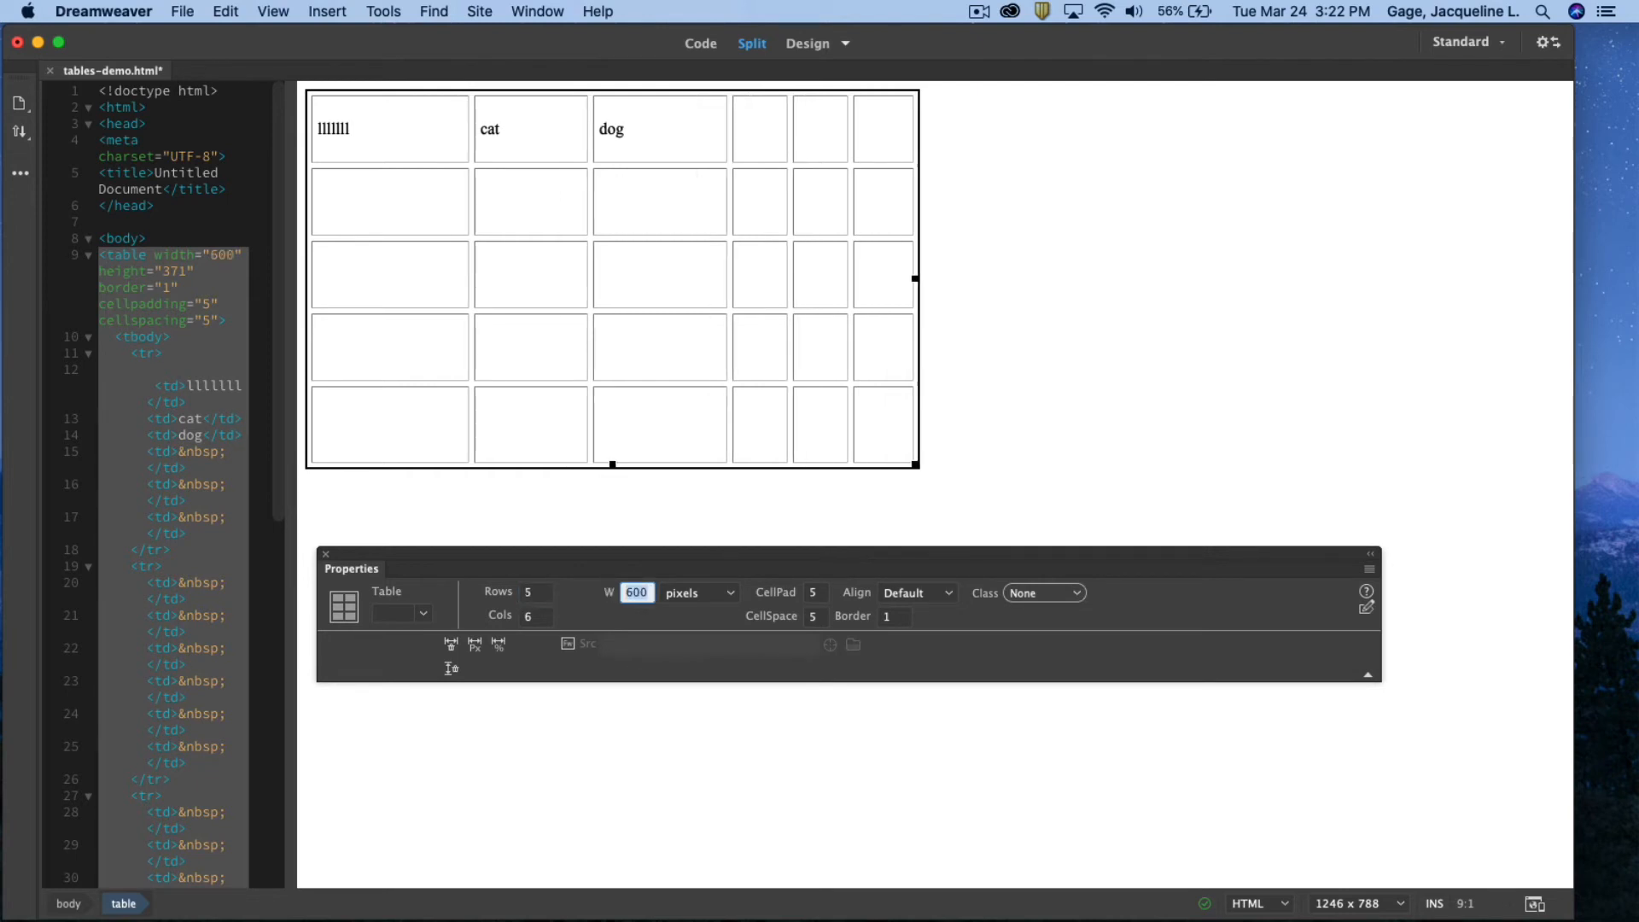
Step: Set cell padding 20, cell spacing 15 and a 5-pixel border, then deselect the table
left_click(814, 594)
type("2")
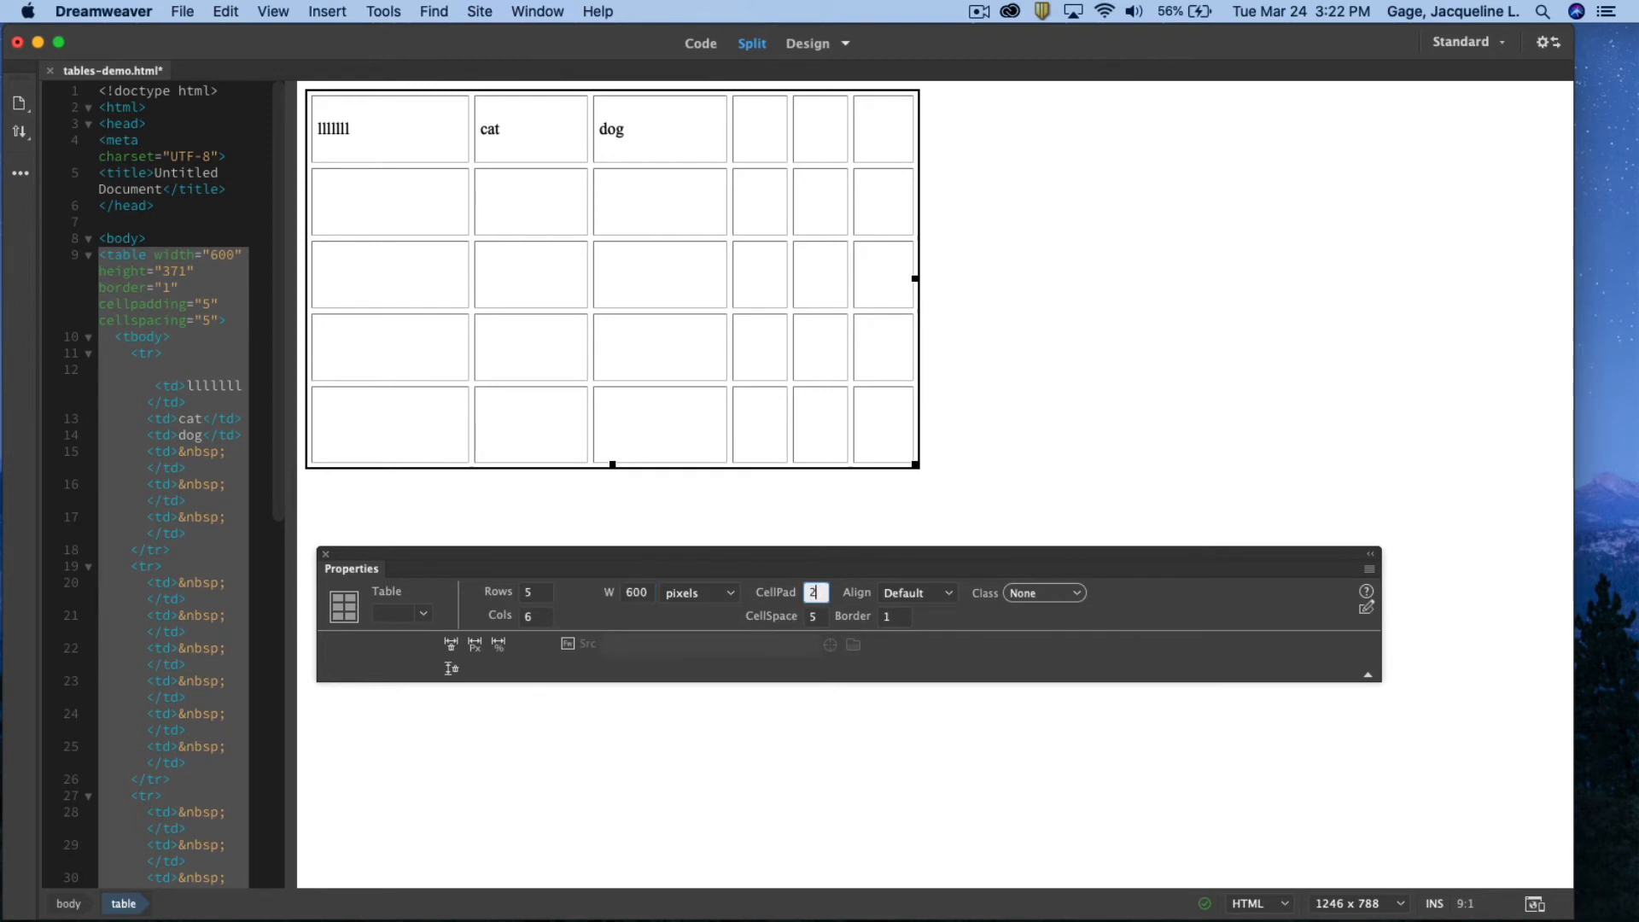
type("0")
key("Return")
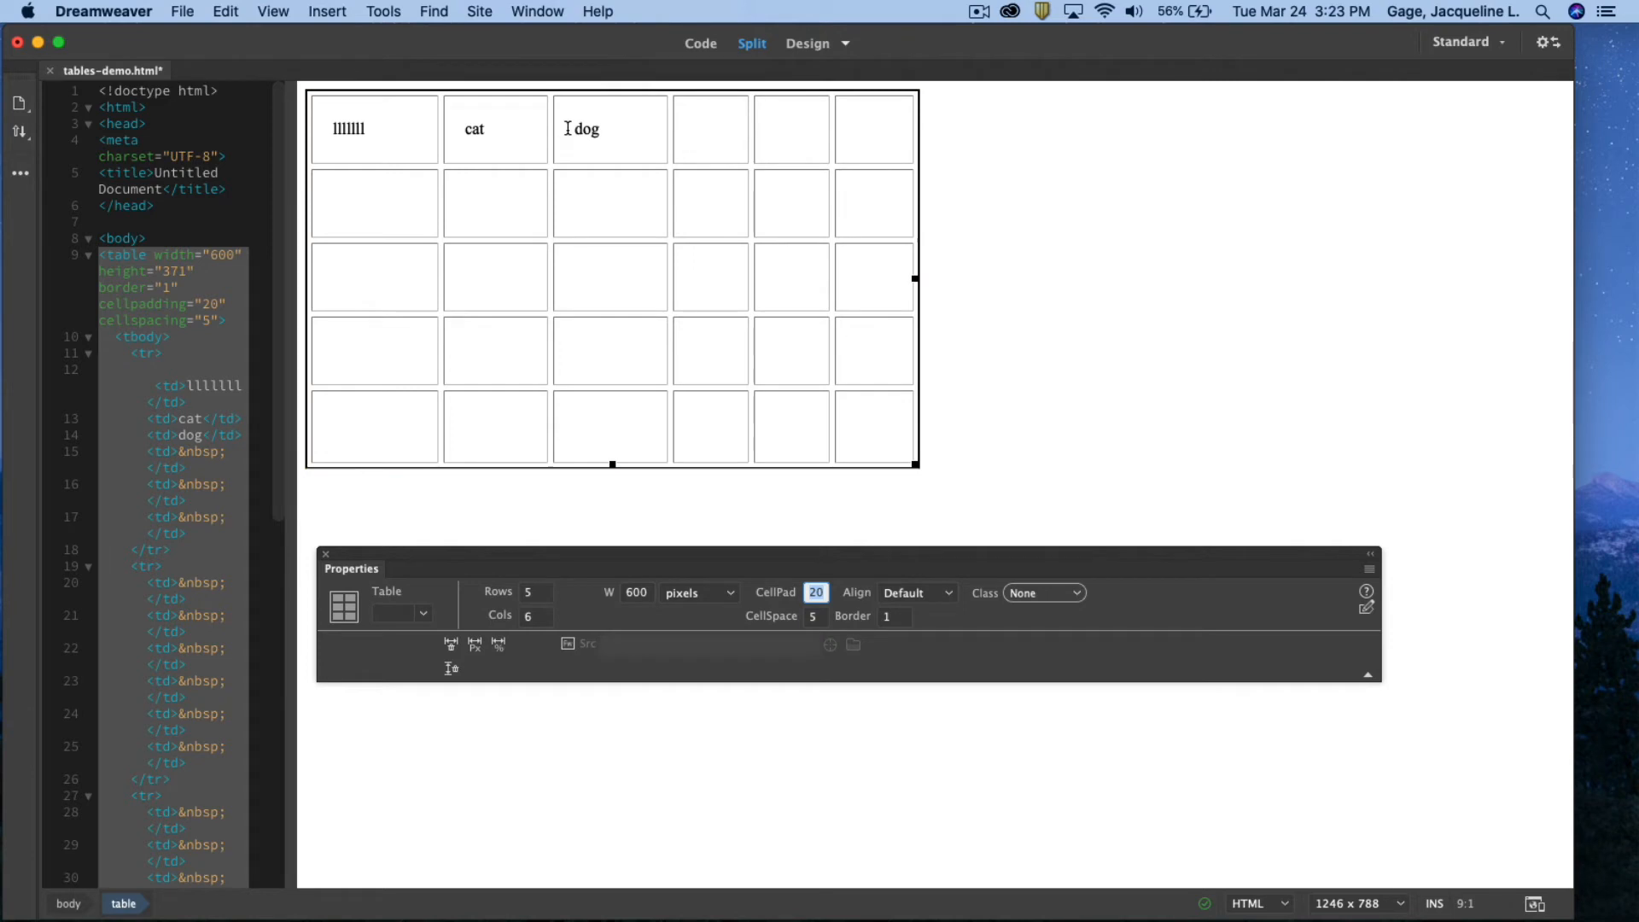
double_click(815, 616)
type("15")
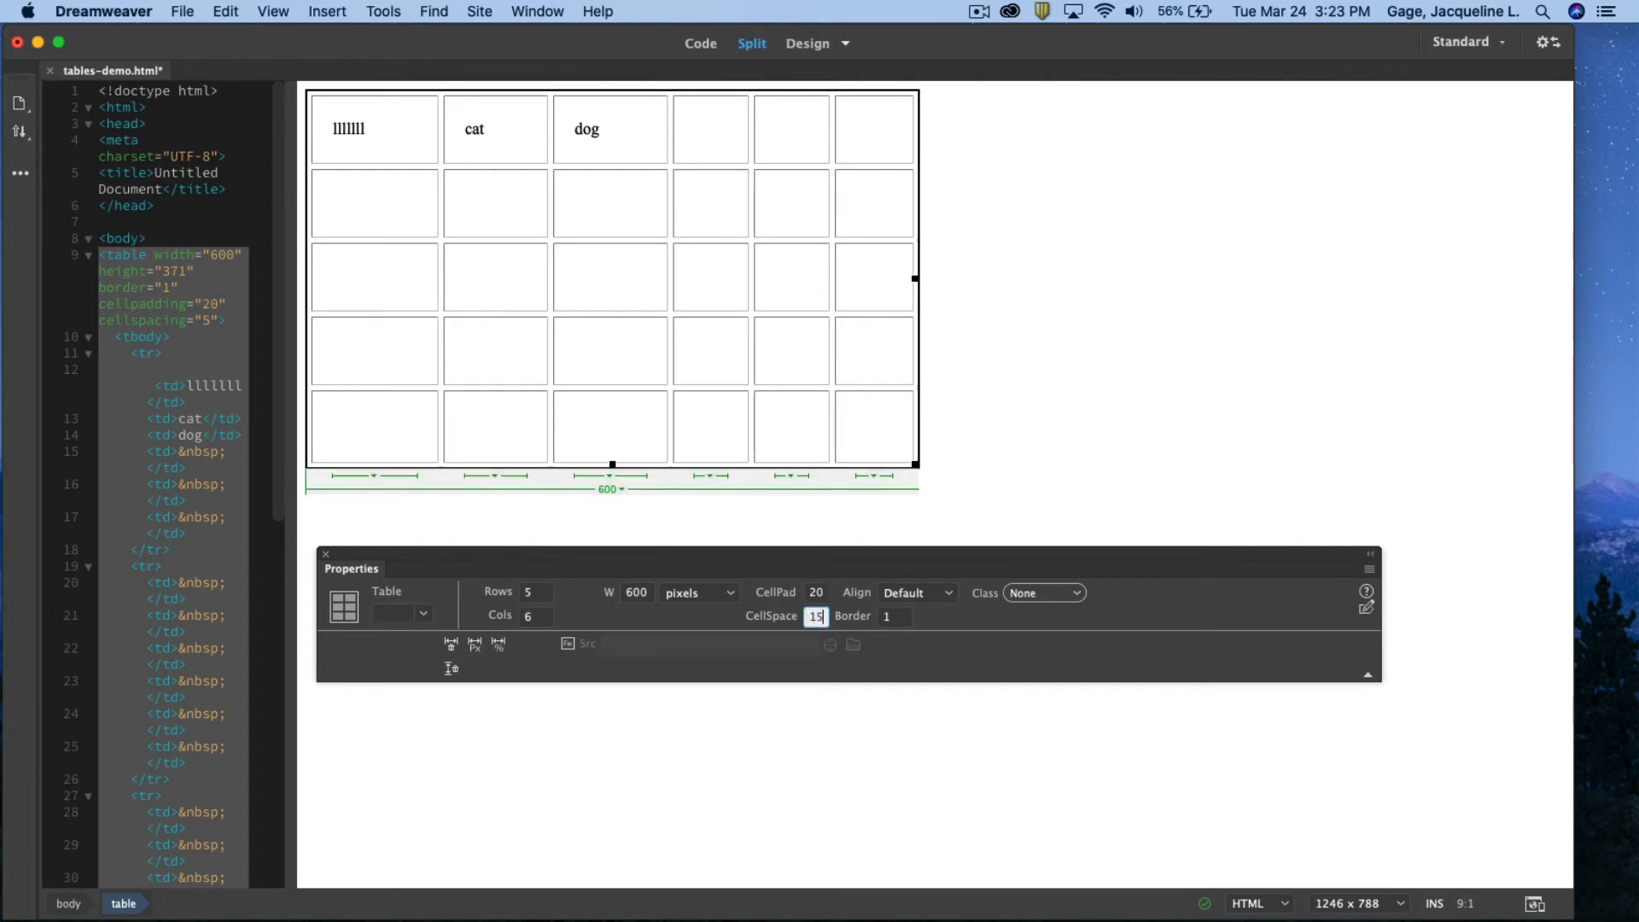
key("Return")
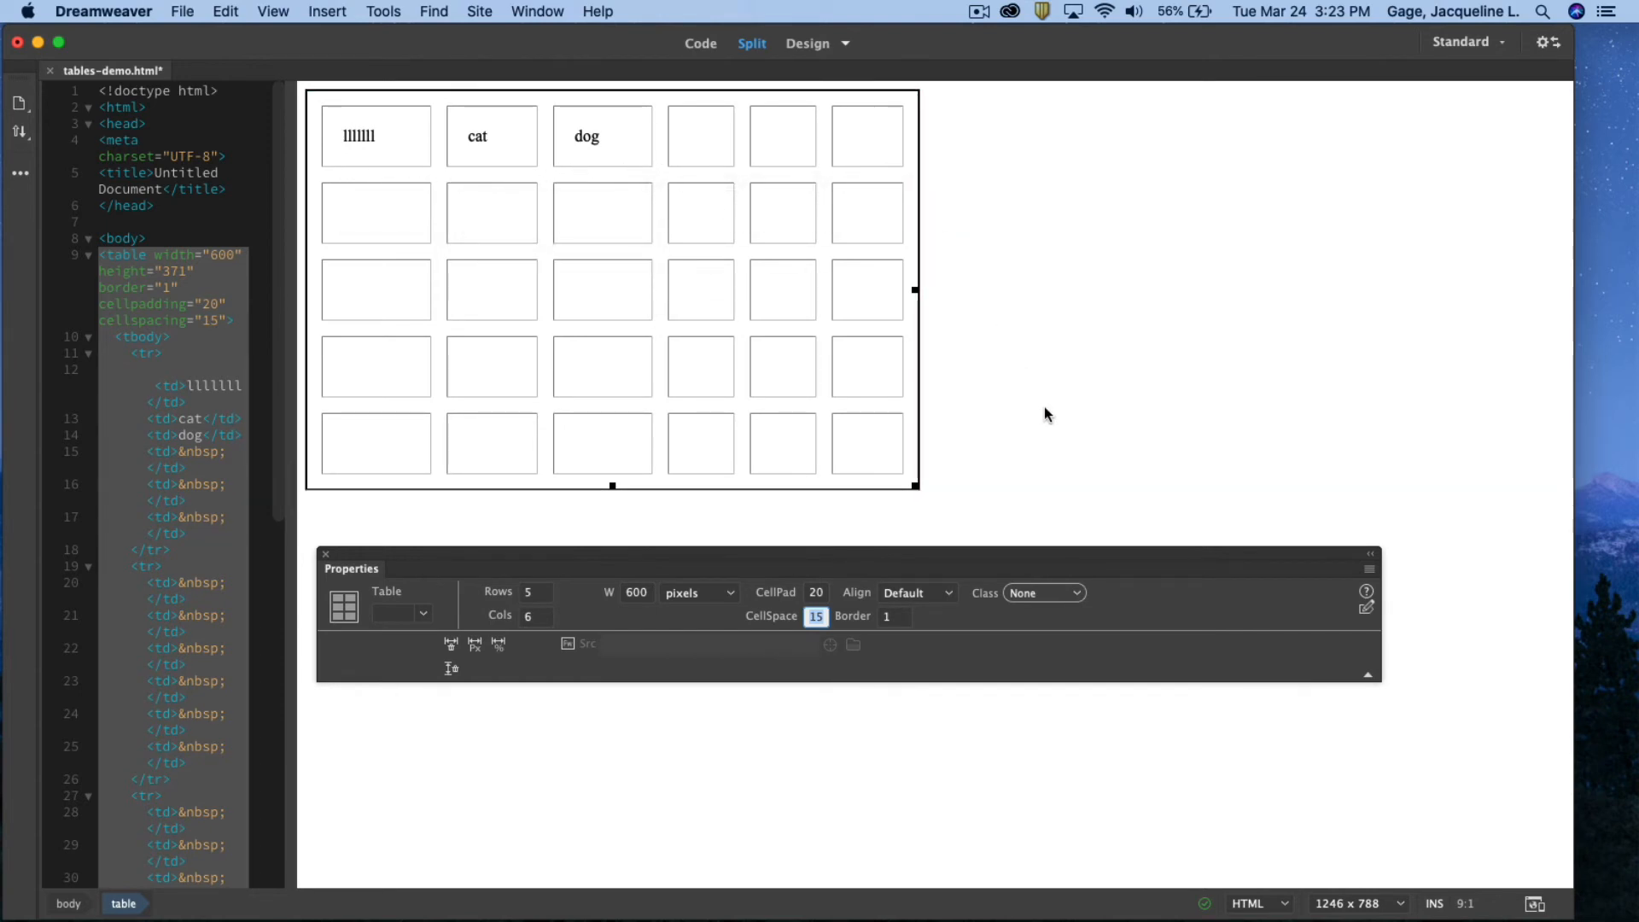
left_click(894, 616)
double_click(893, 615)
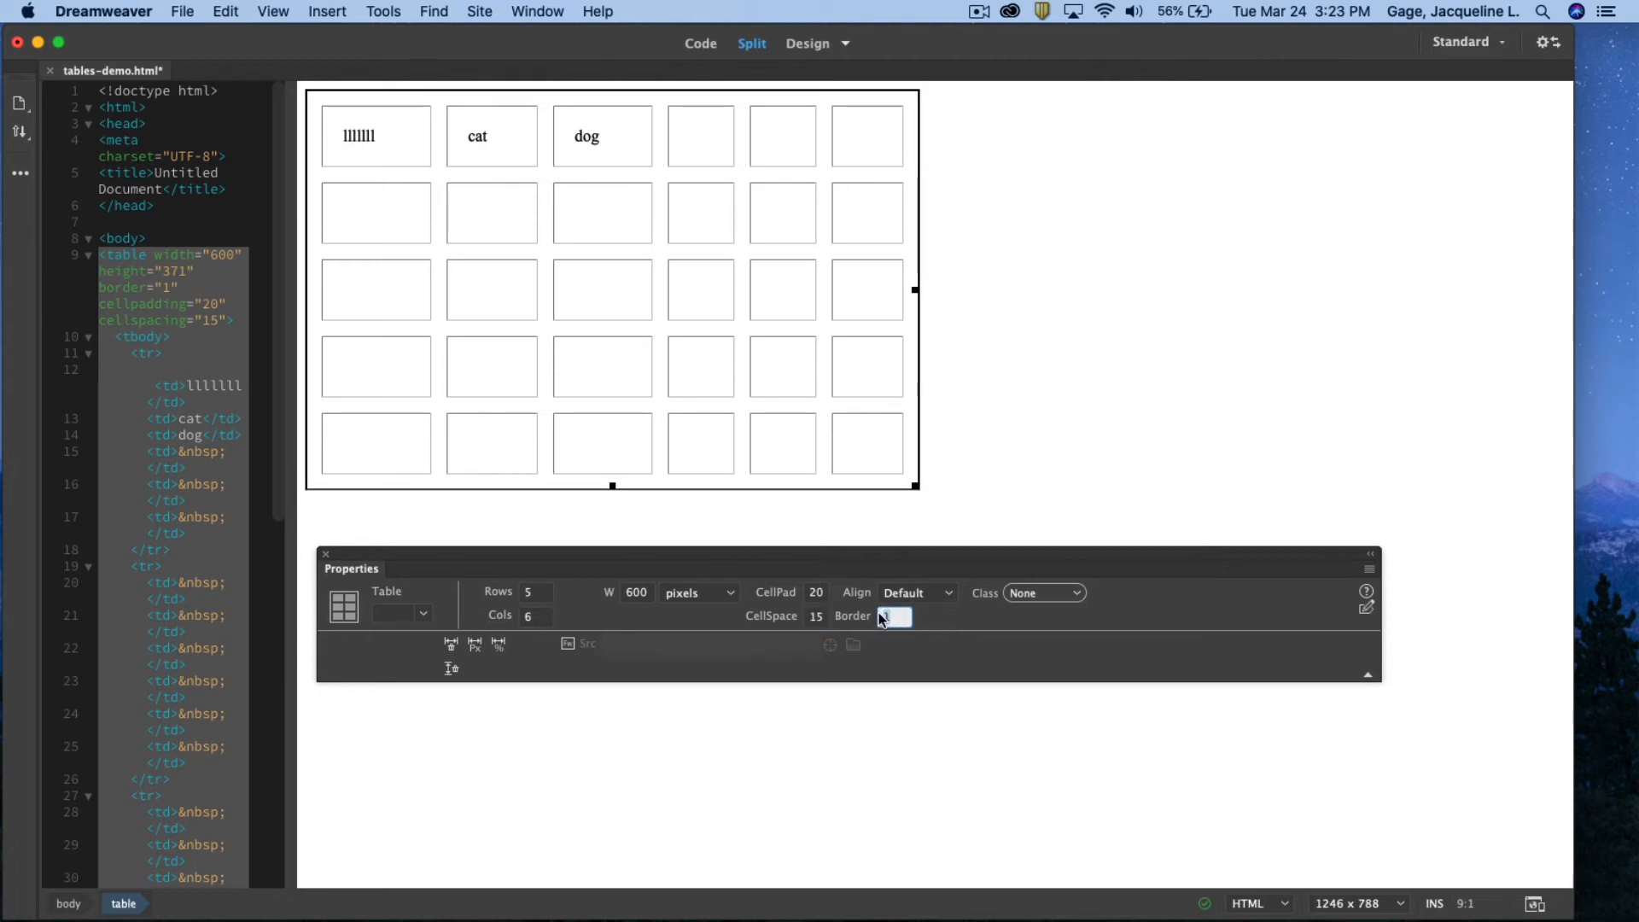
type("5")
key("Return")
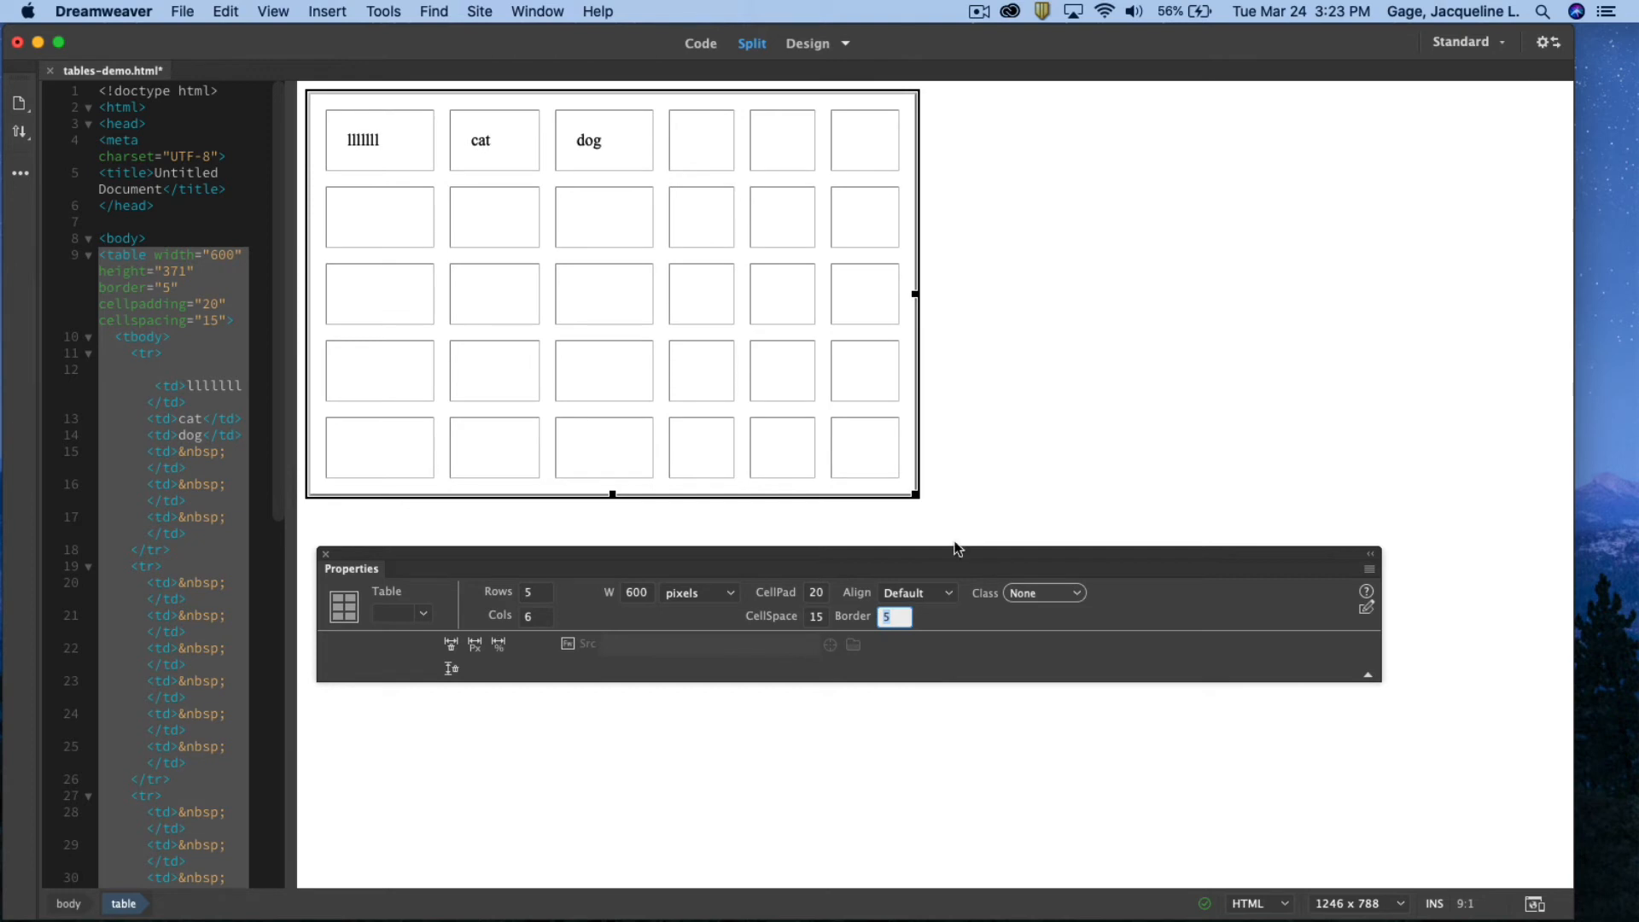
left_click(1060, 410)
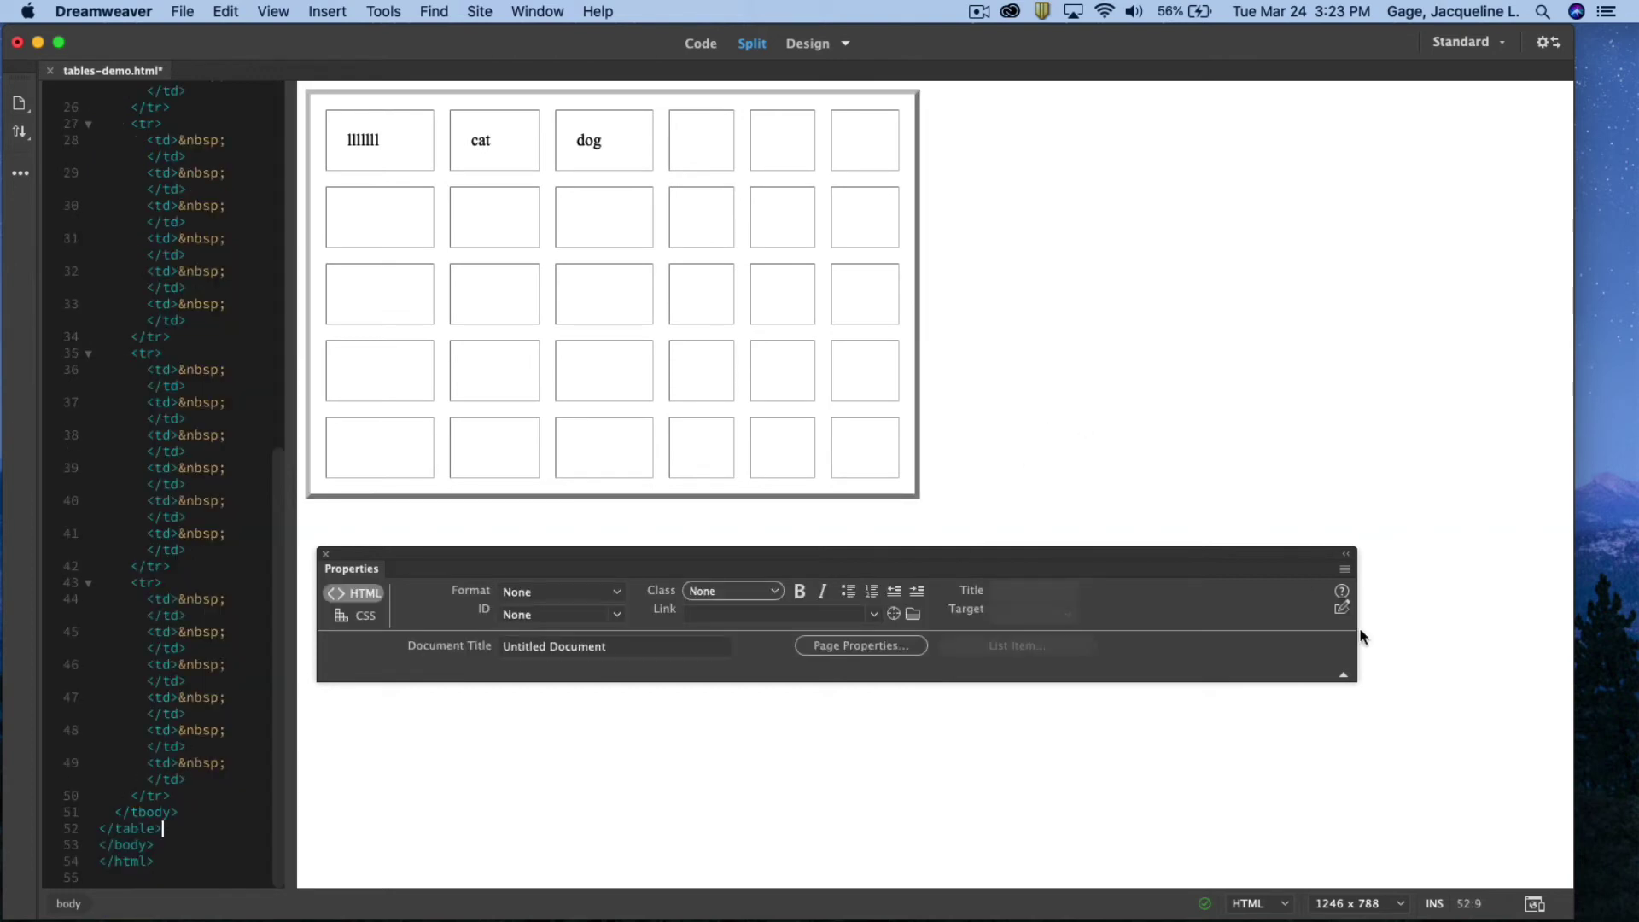
left_click(1535, 905)
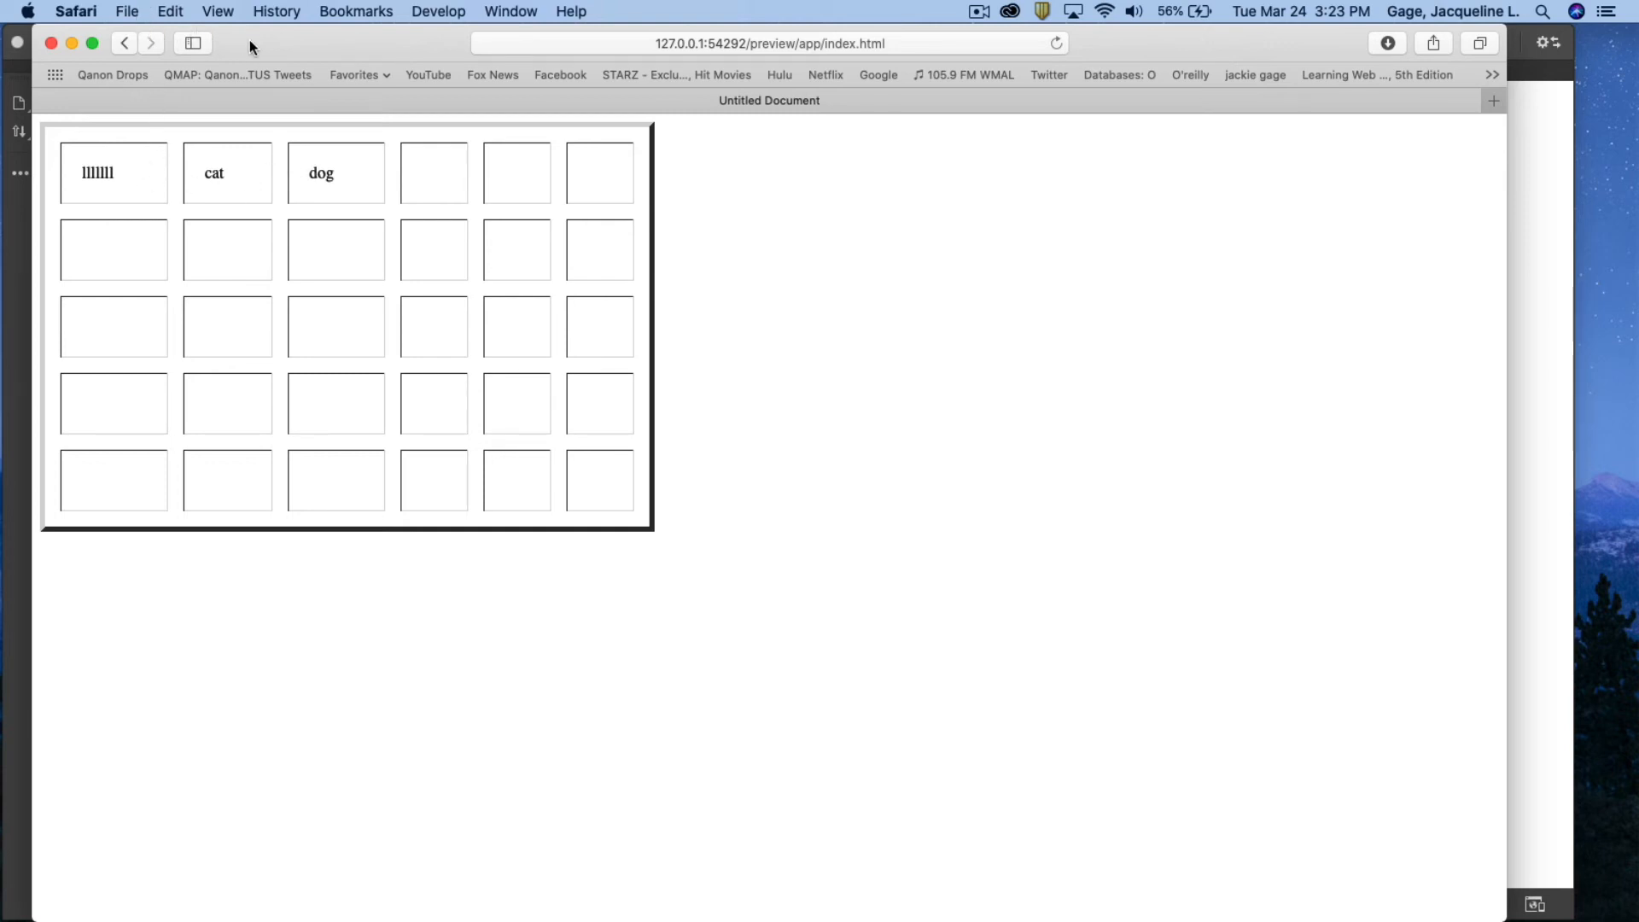
left_click_drag(251, 40, 331, 48)
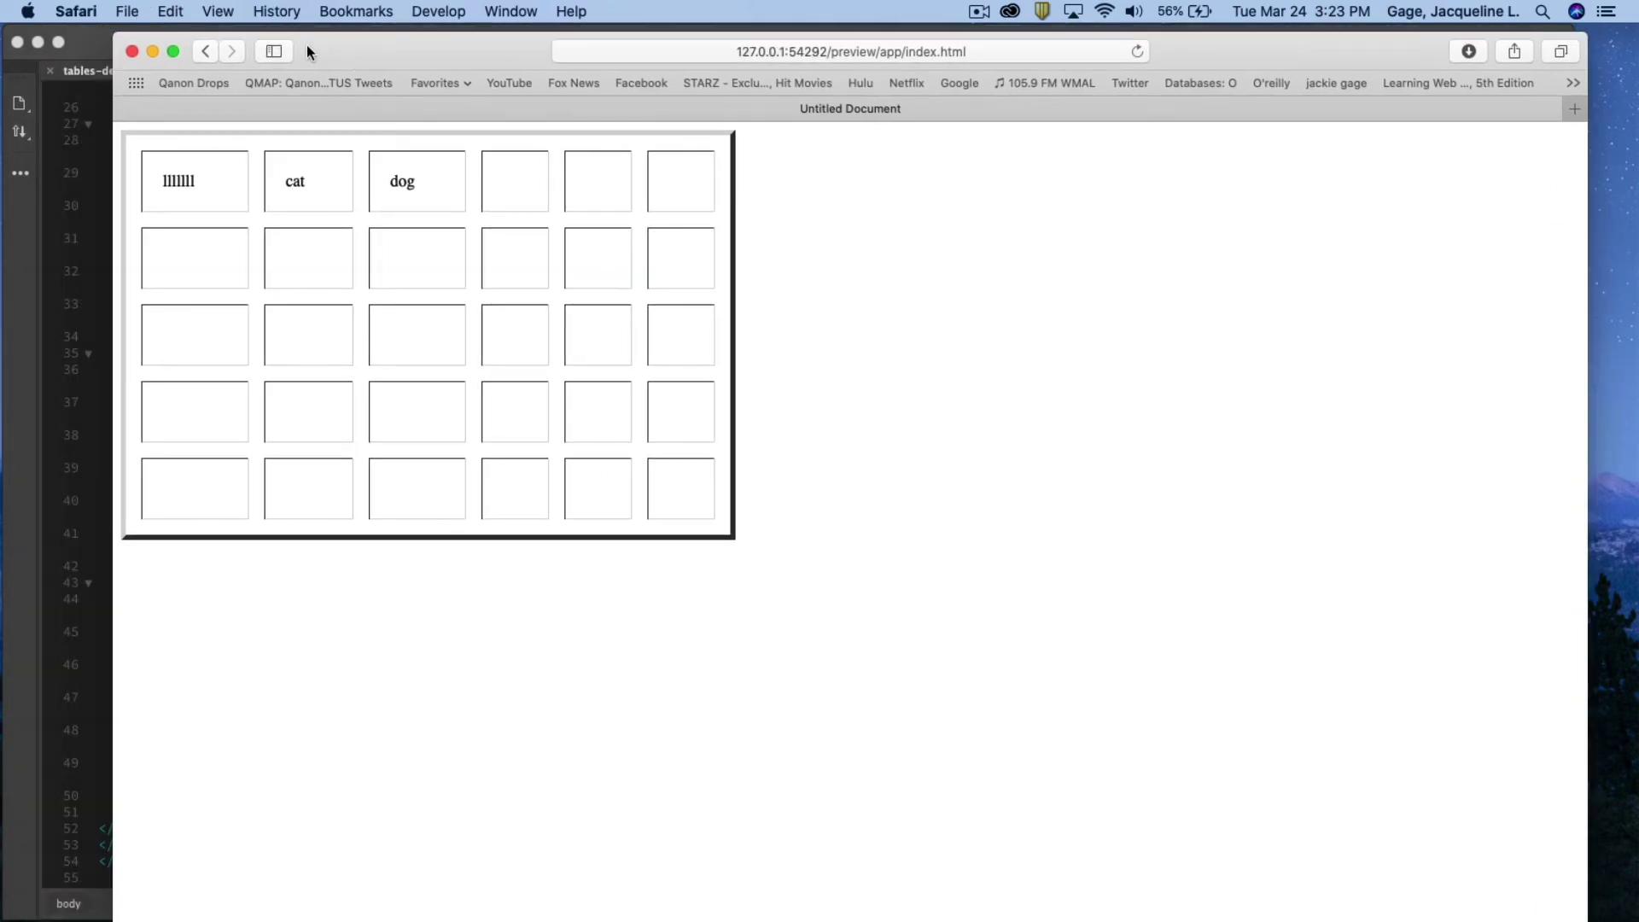
Step: Set the selected table's Border to 0 in the Properties panel and deselect it
left_click(134, 52)
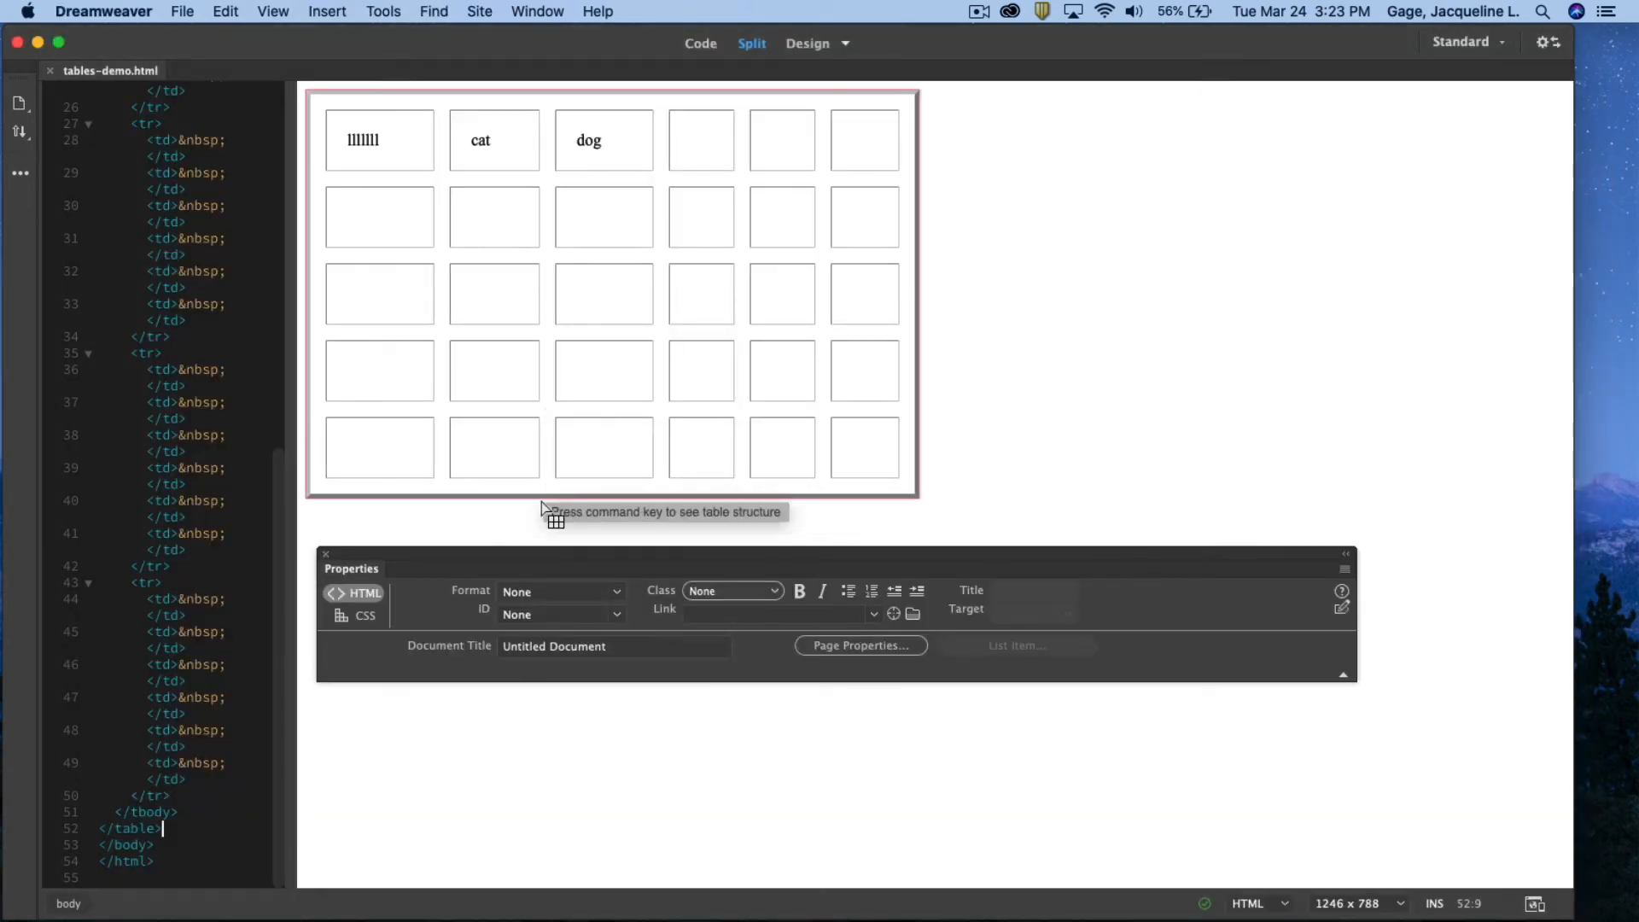
left_click(540, 496)
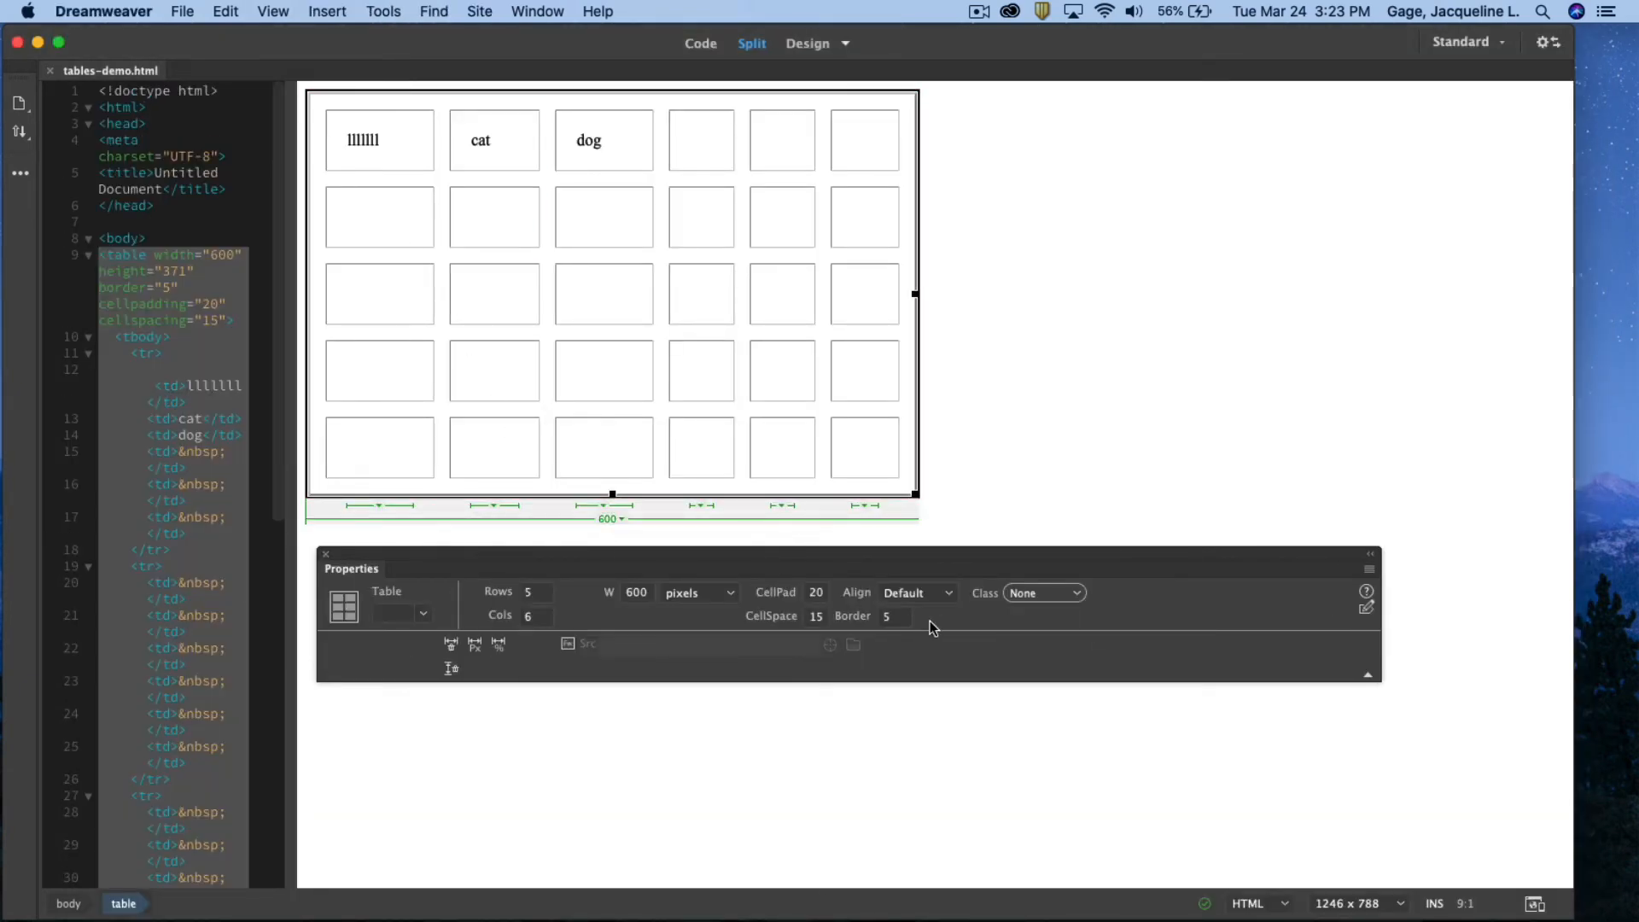
left_click_drag(907, 616, 875, 617)
key("Return")
left_click(1055, 419)
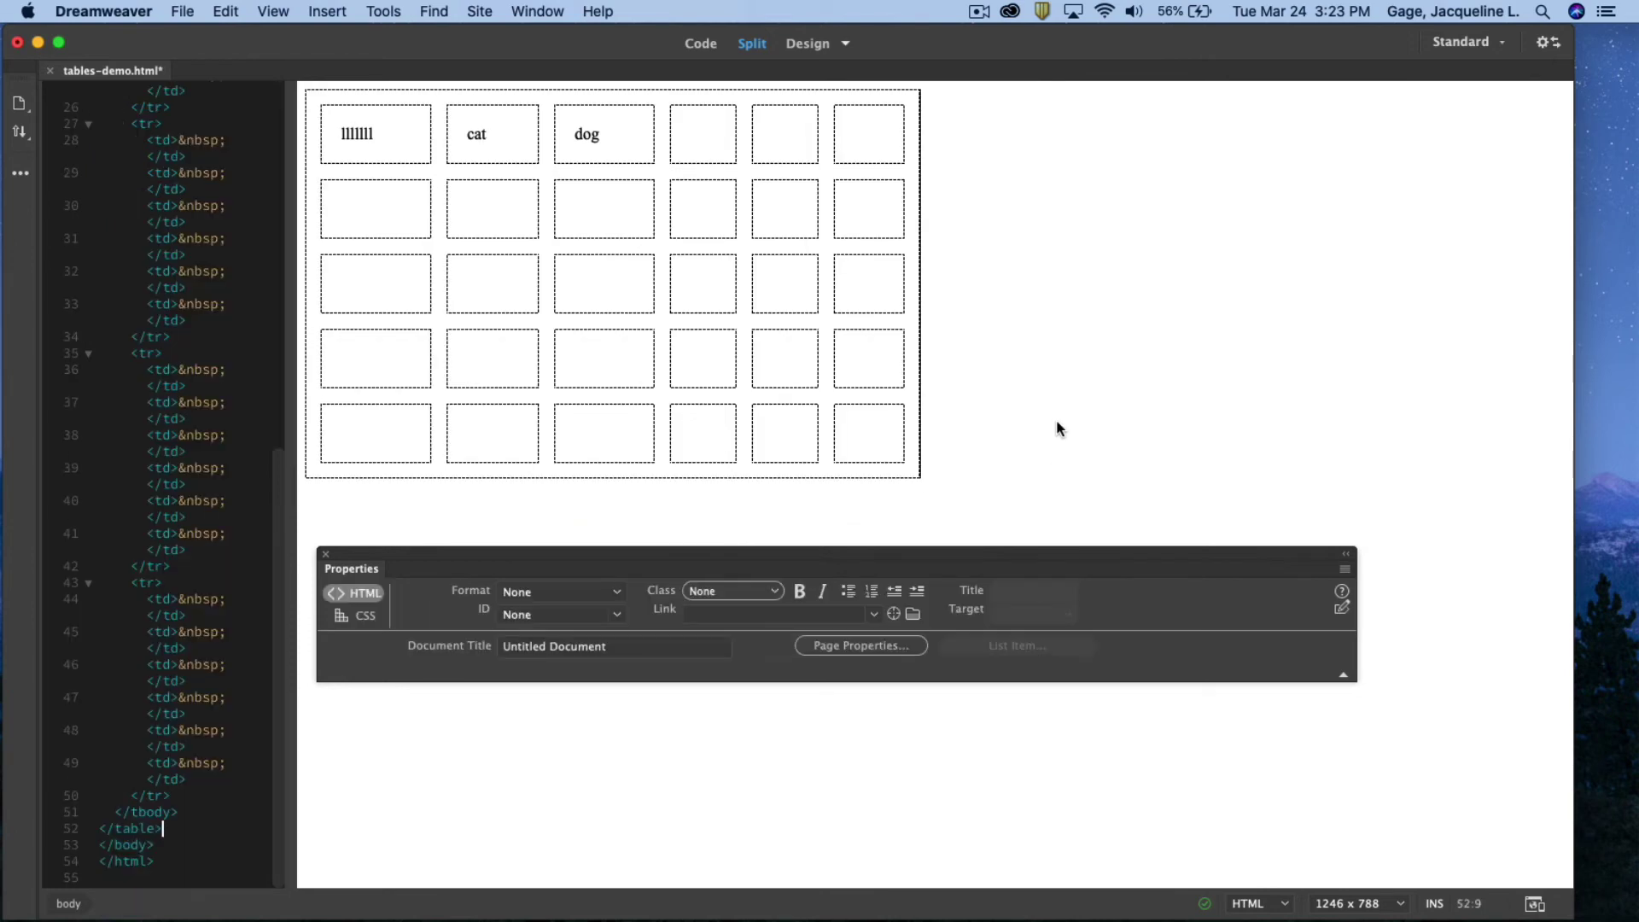
Step: Preview tables-demo.html in Safari, saving changes first, then close the preview and return to Dreamweaver
left_click(1535, 904)
left_click(1290, 730)
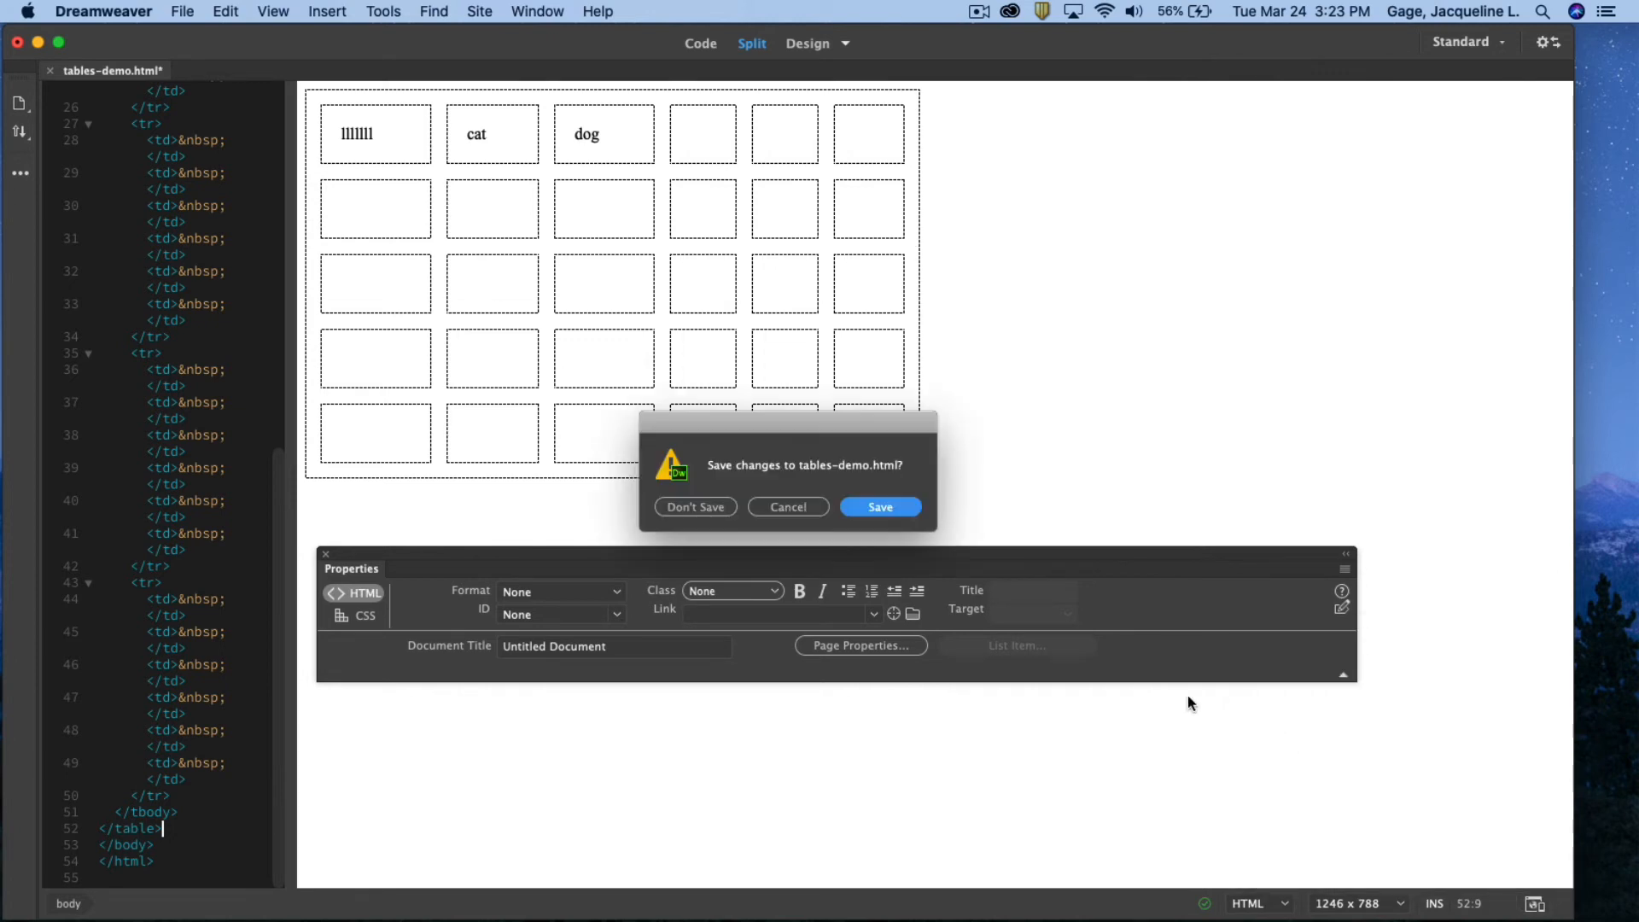
left_click(881, 510)
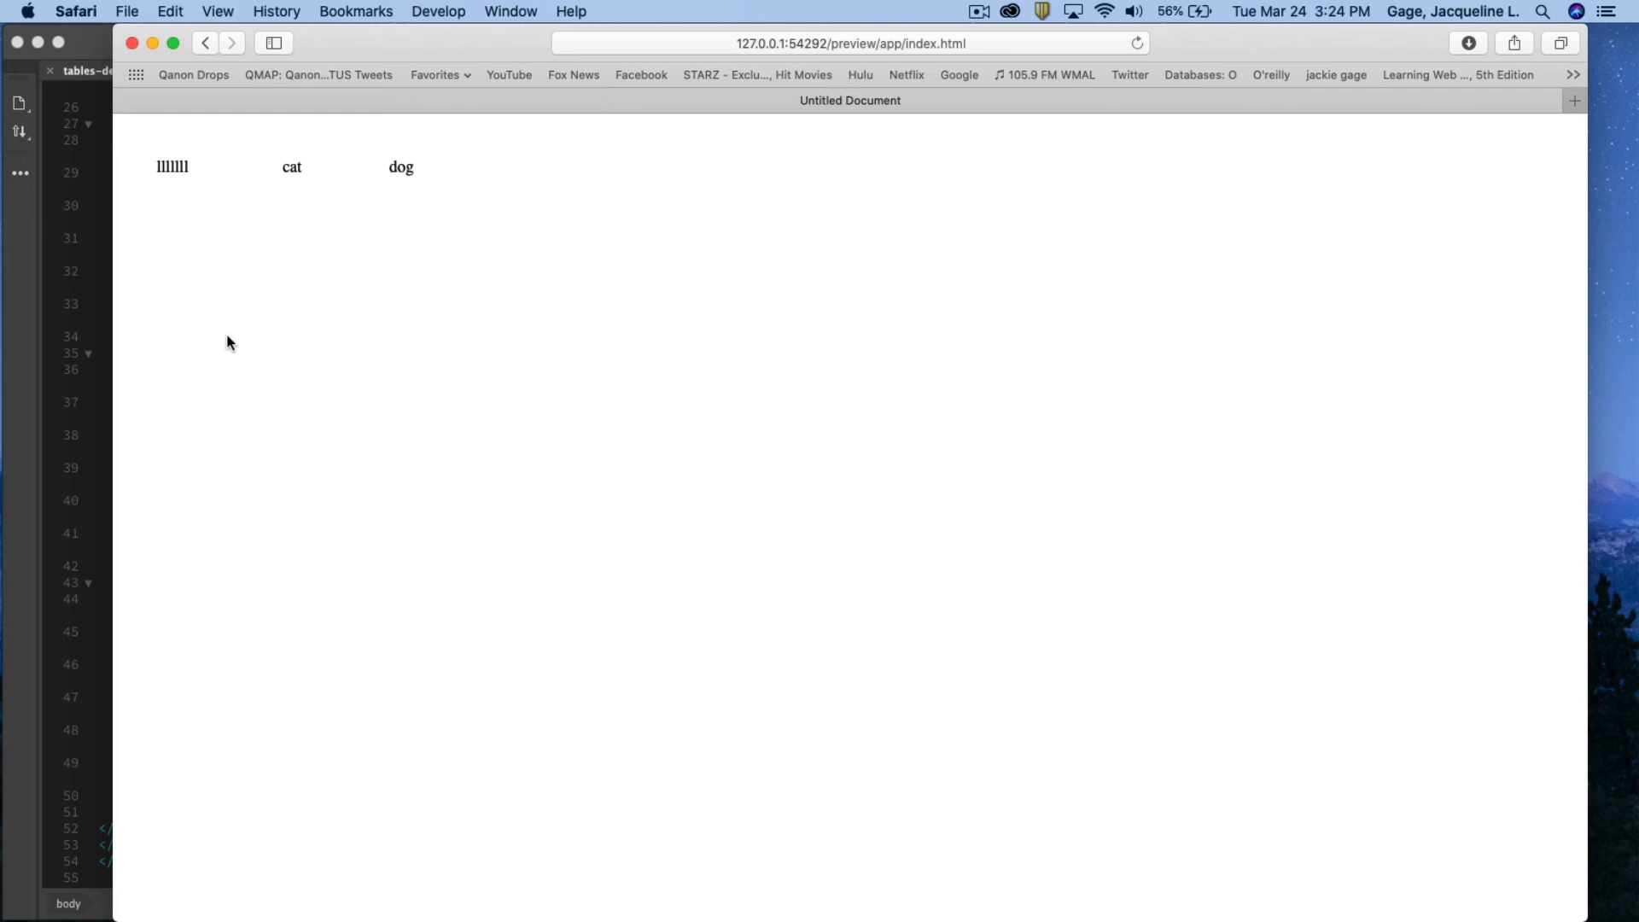
left_click(133, 43)
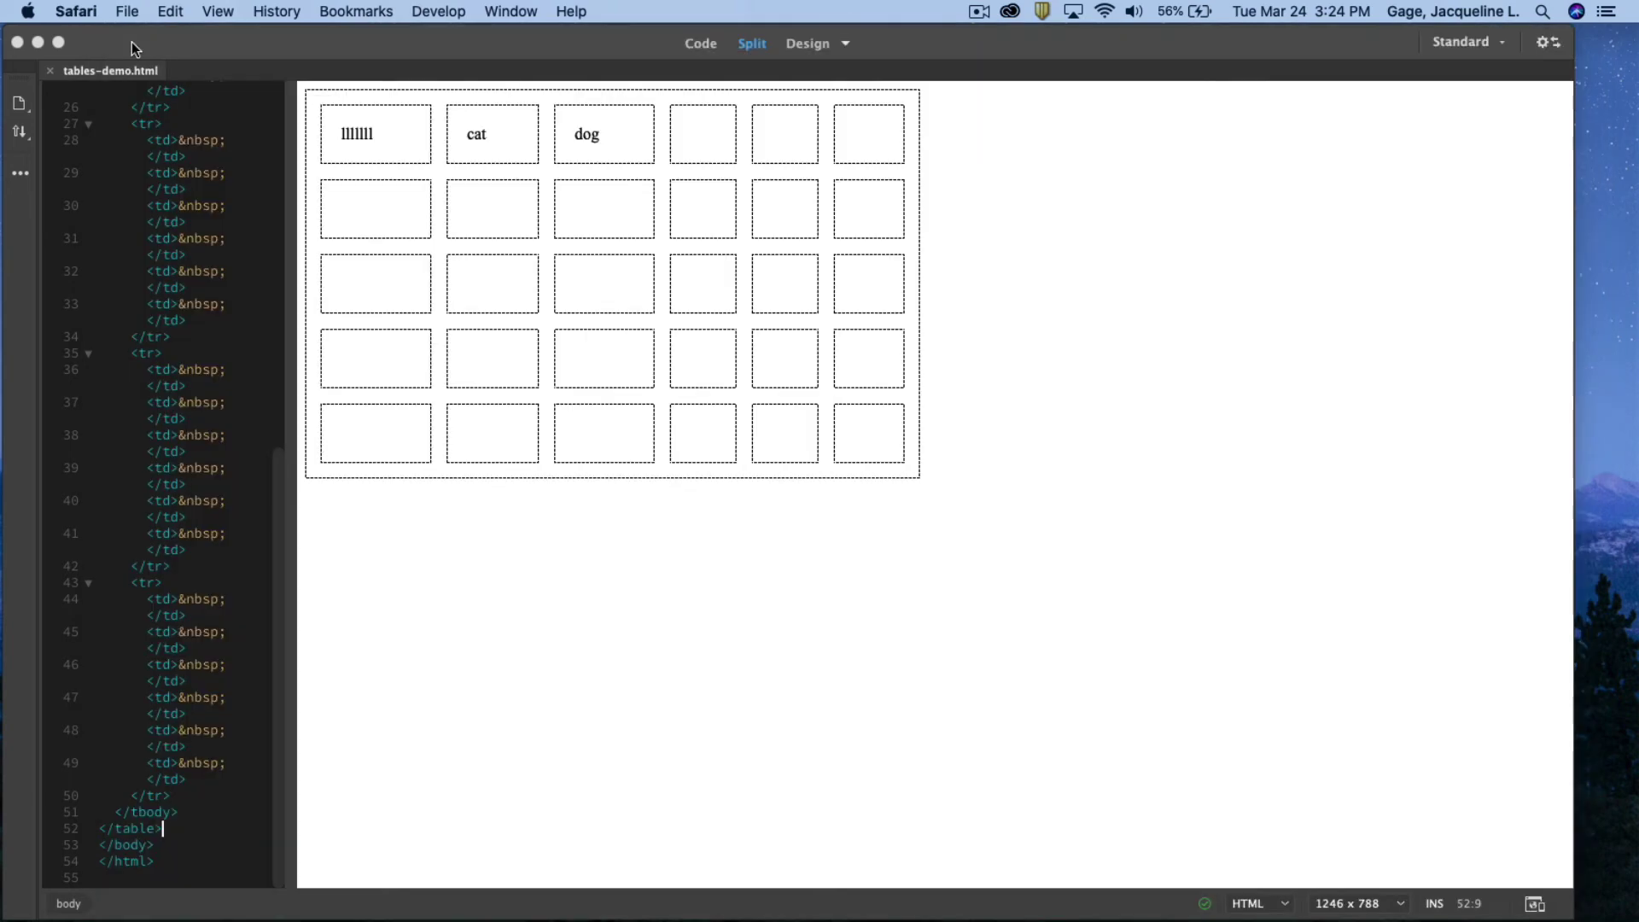
left_click(791, 464)
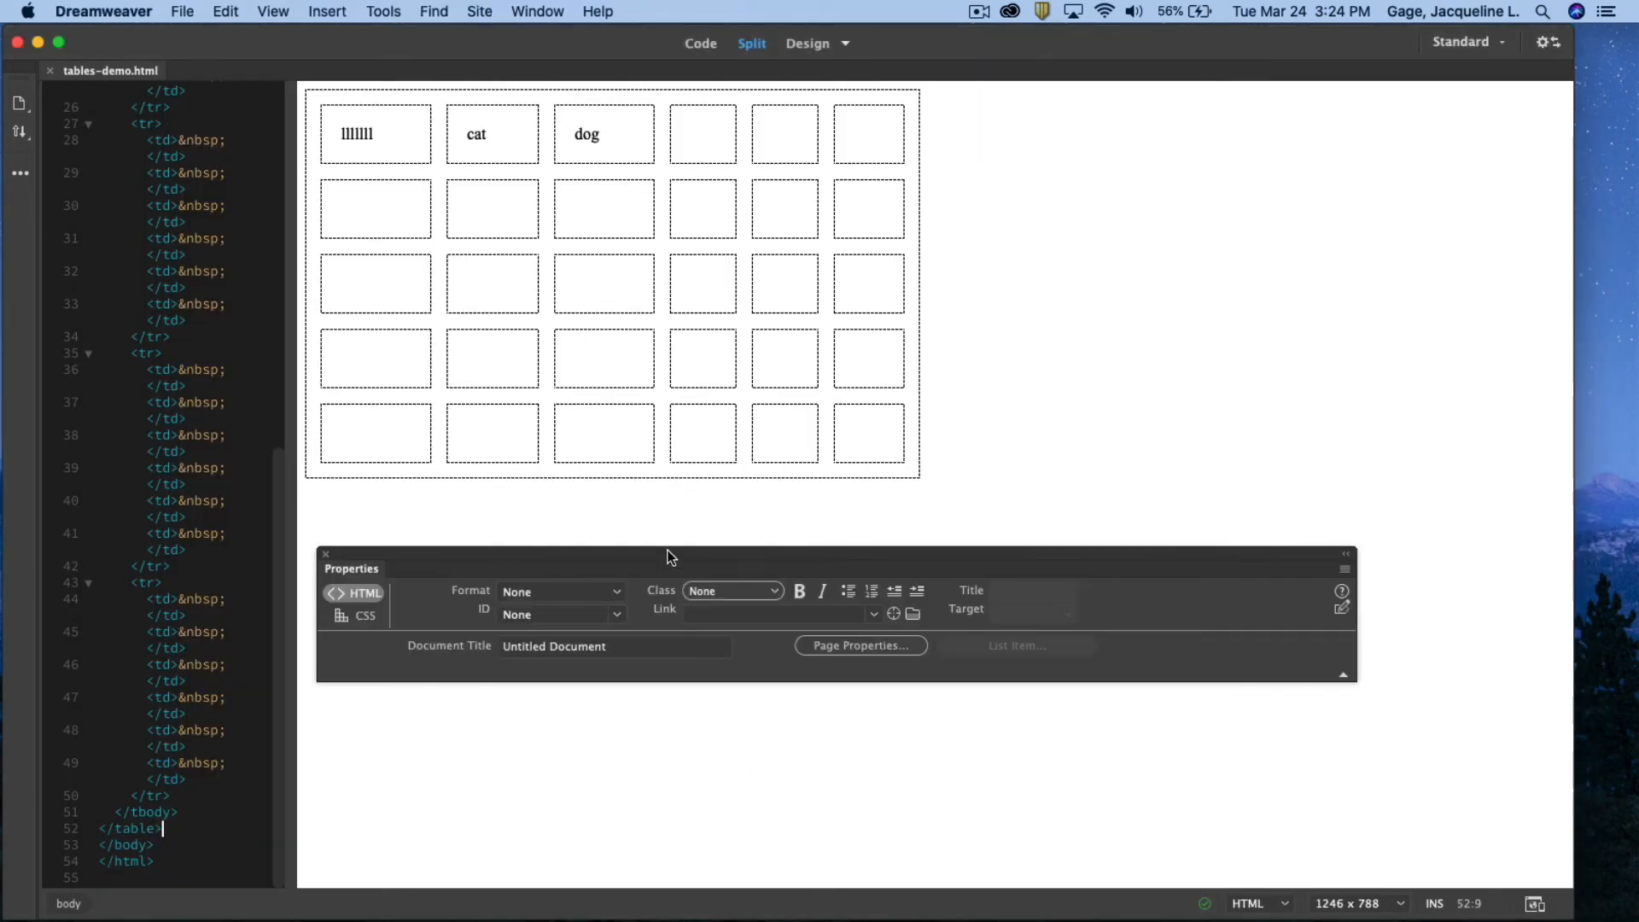
Step: Select the whole table and delete it, leaving the page body empty
left_click(667, 484)
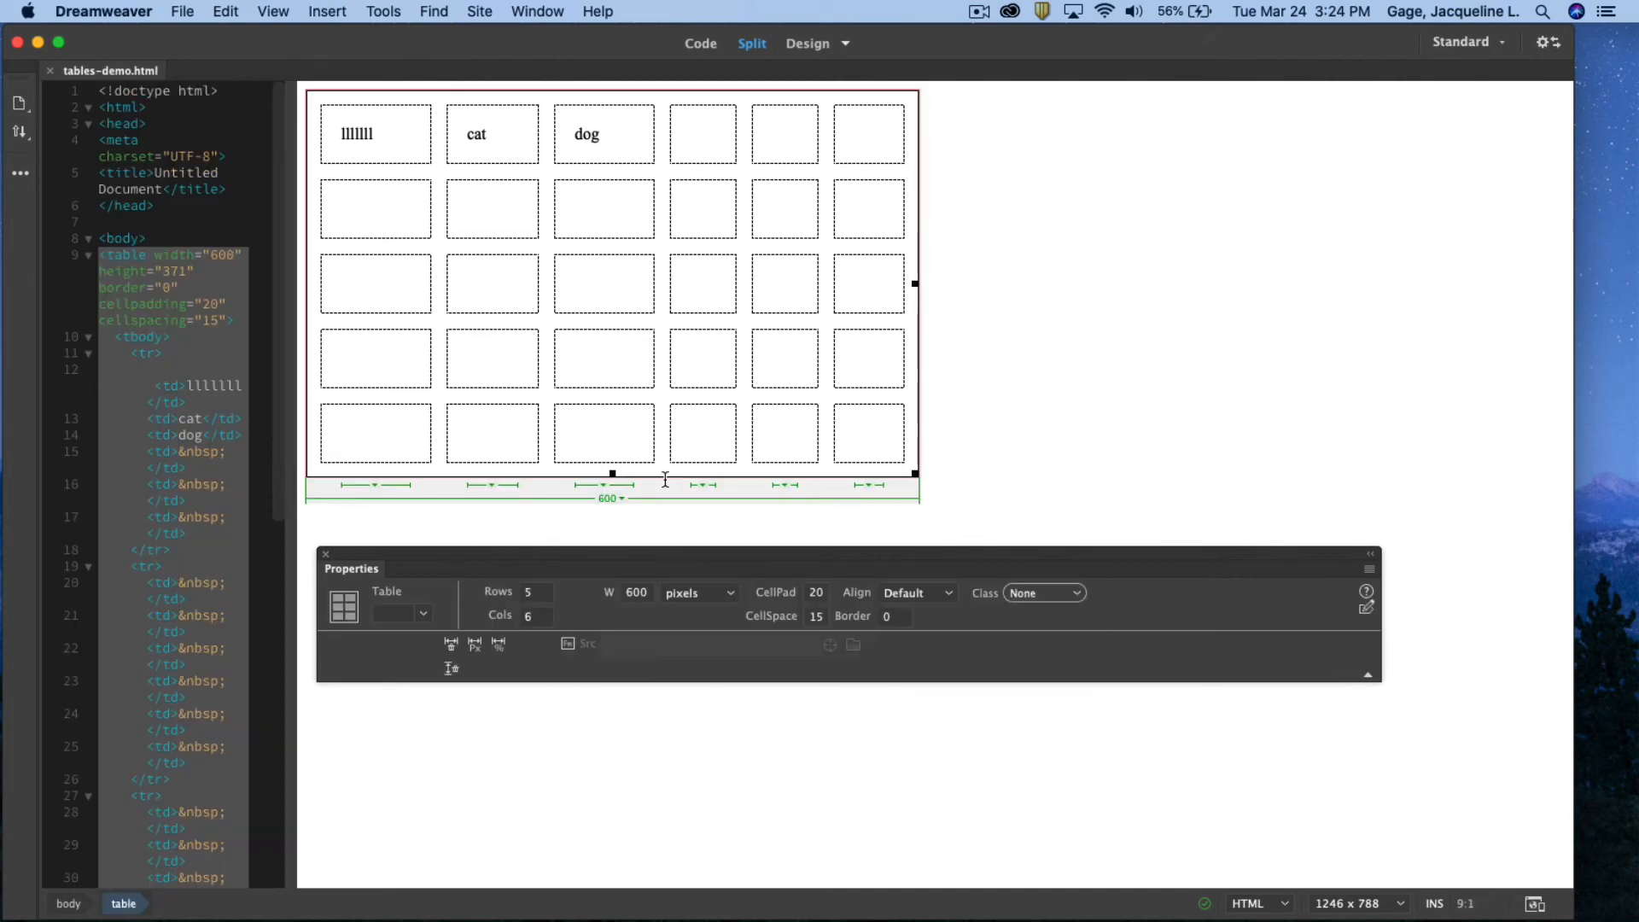
key("Delete")
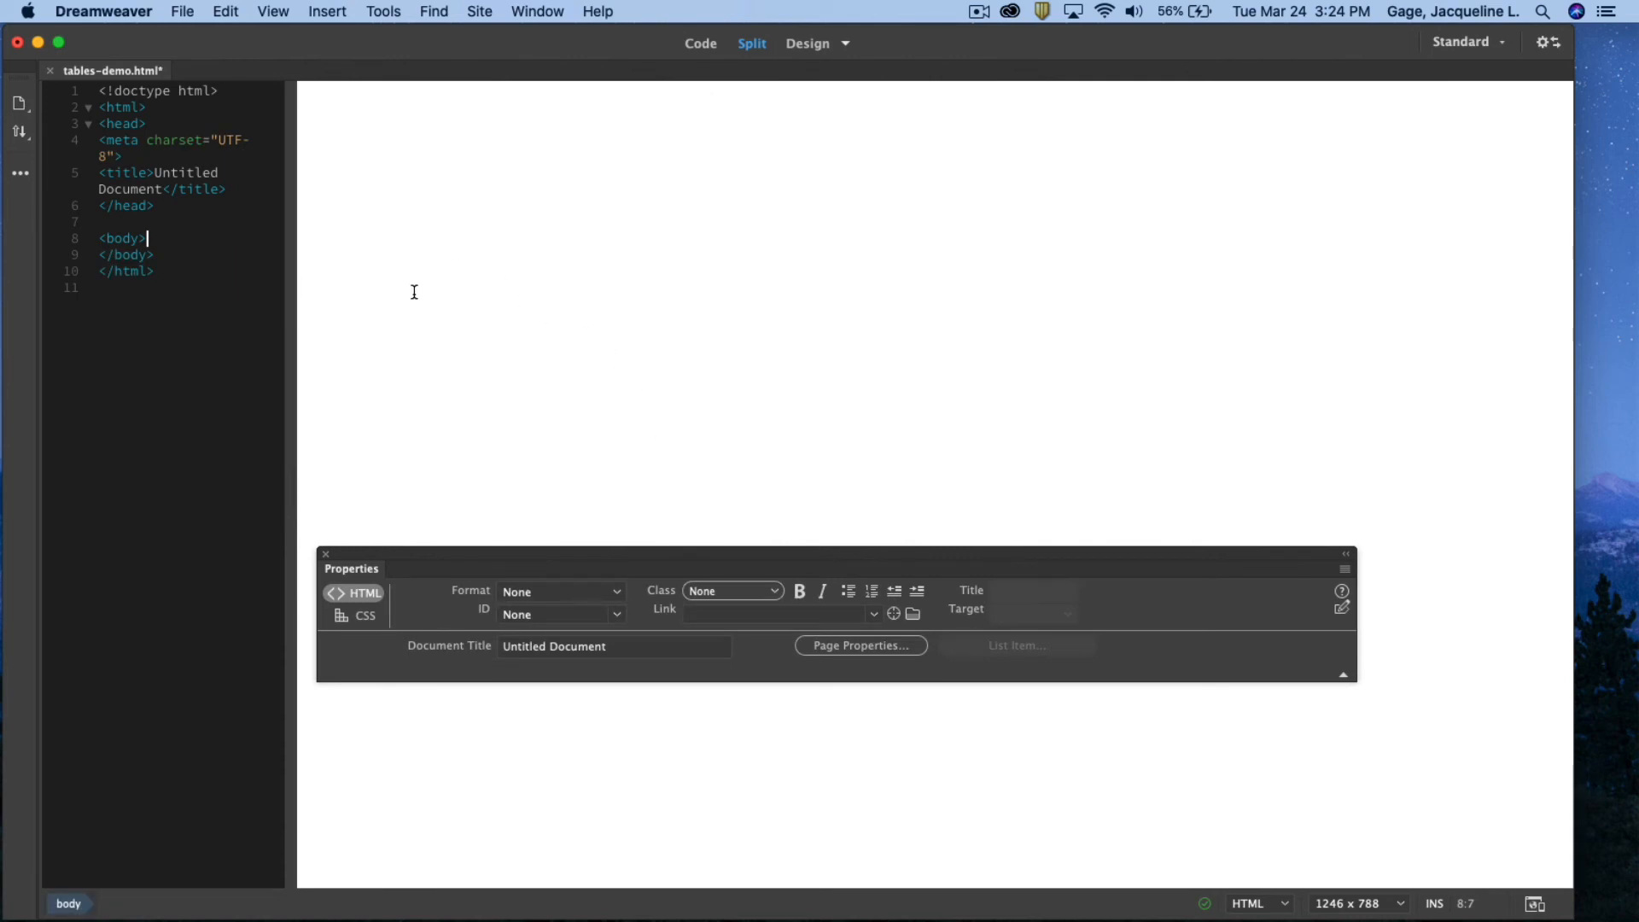
Step: Insert a table with 8 rows, 8 columns, 800 pixels width and no header row
left_click(384, 12)
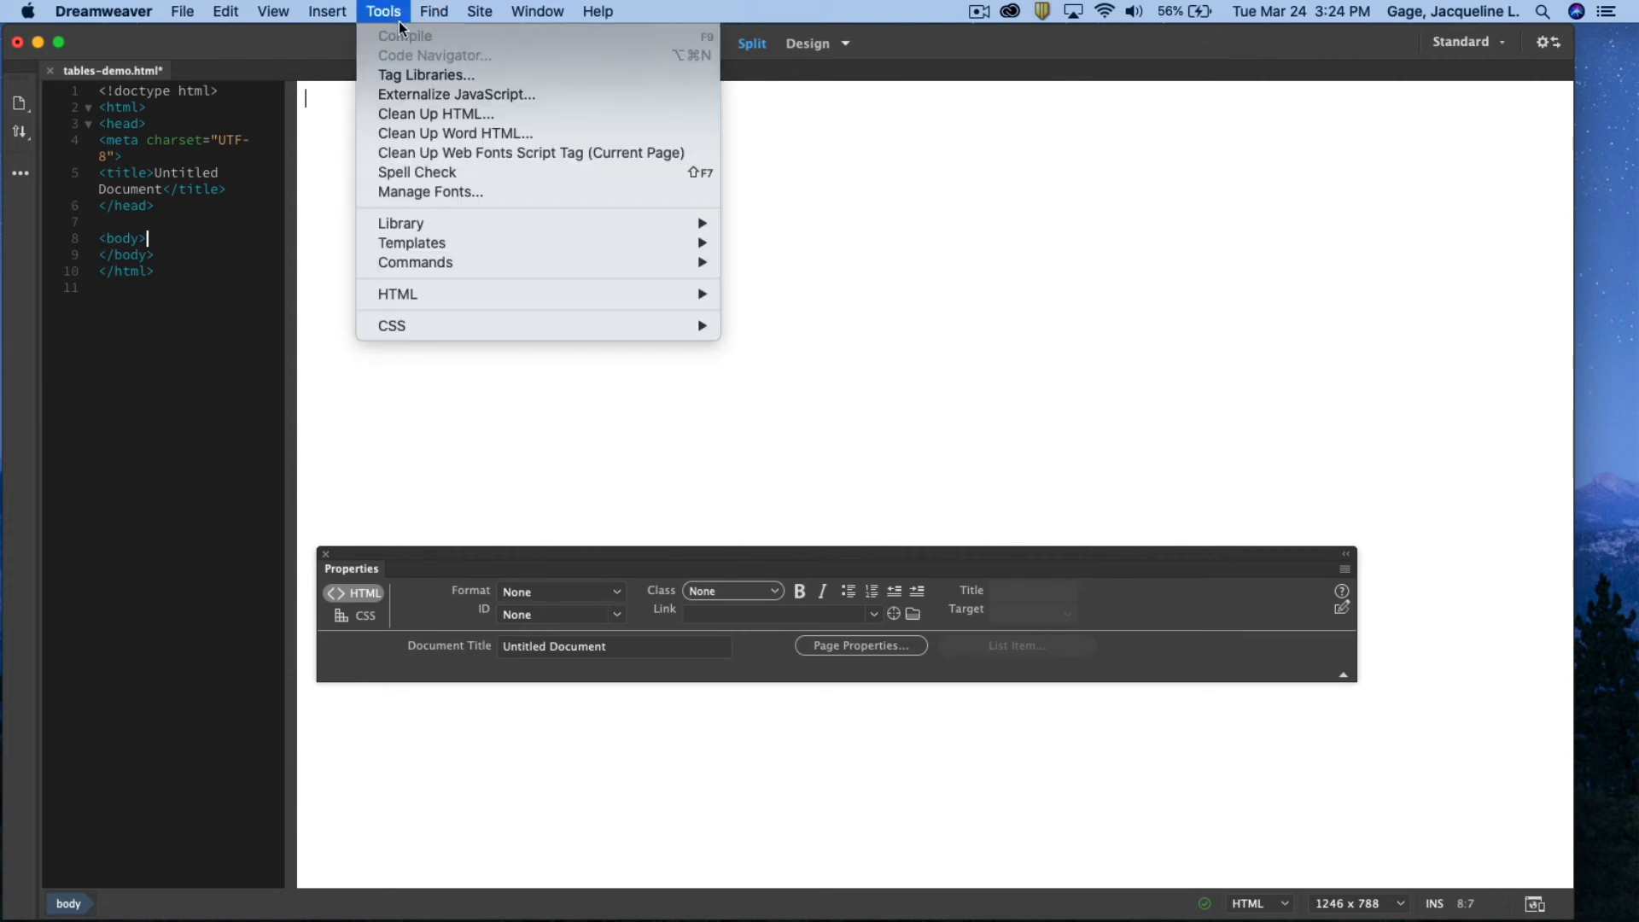
left_click(365, 115)
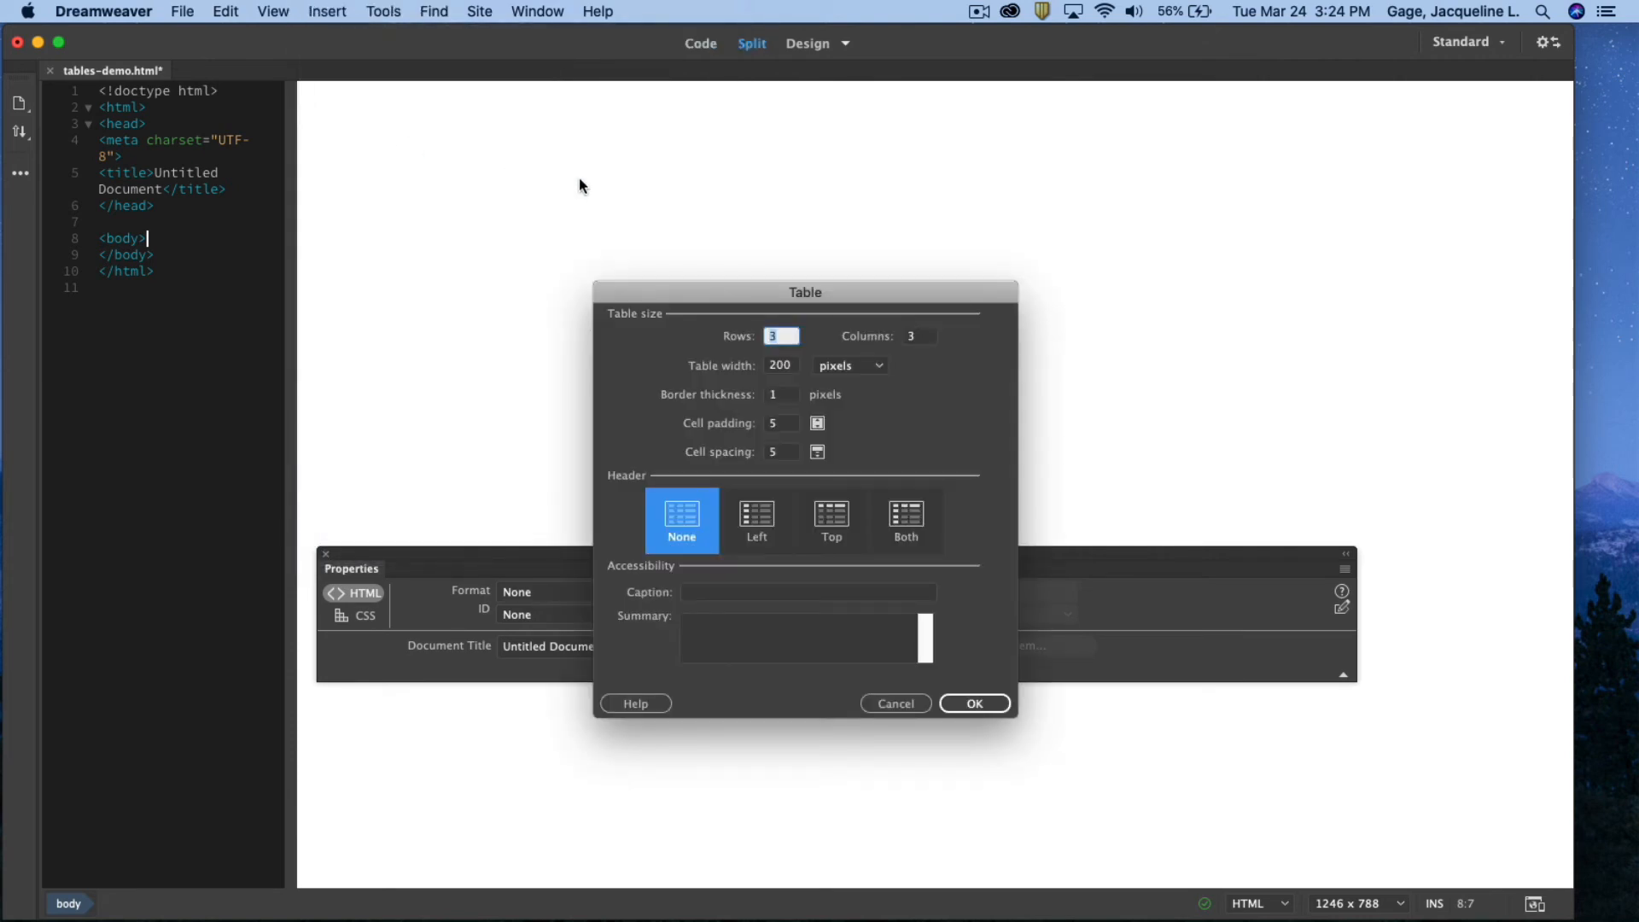
left_click(773, 336)
double_click(775, 337)
type("8")
double_click(917, 336)
type("8")
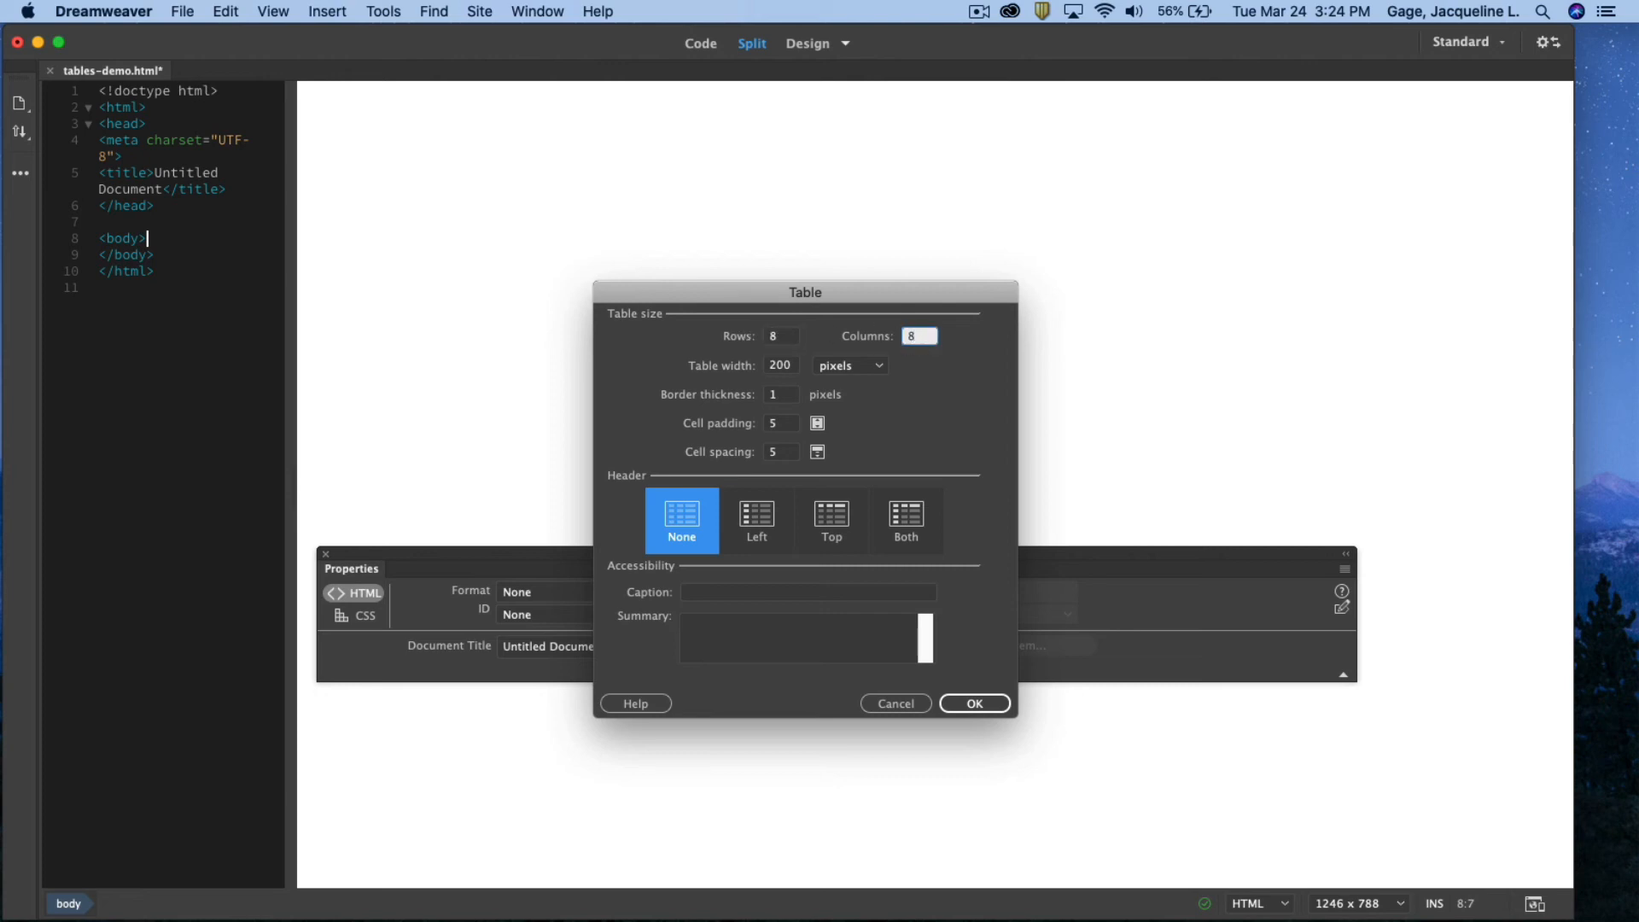
double_click(790, 366)
type("800")
left_click(677, 515)
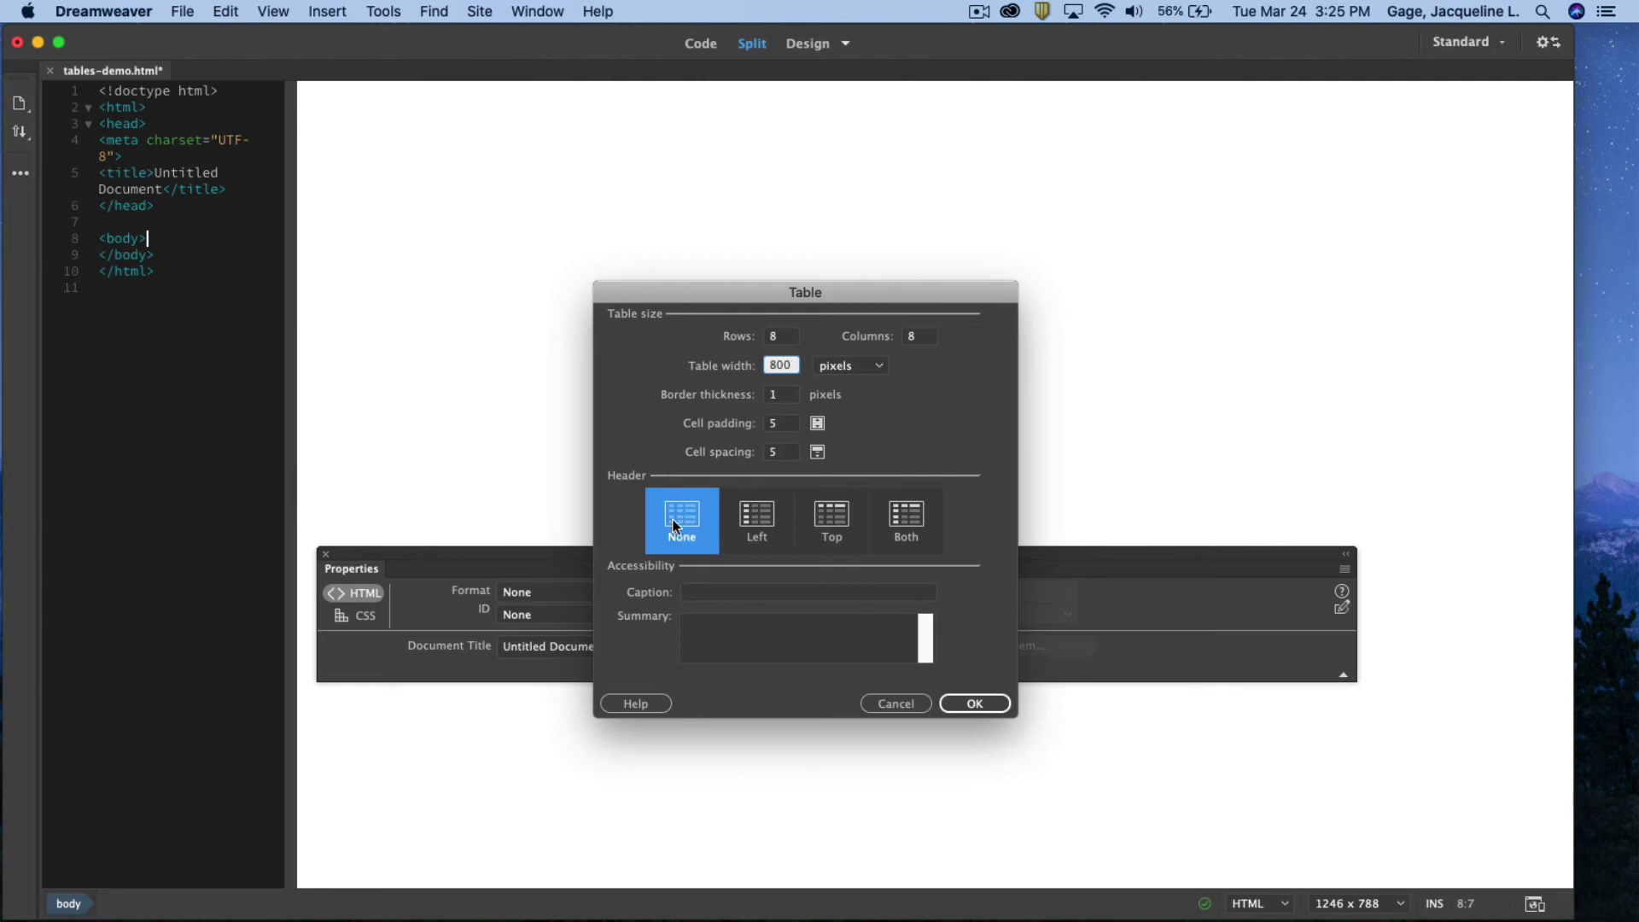
left_click(974, 703)
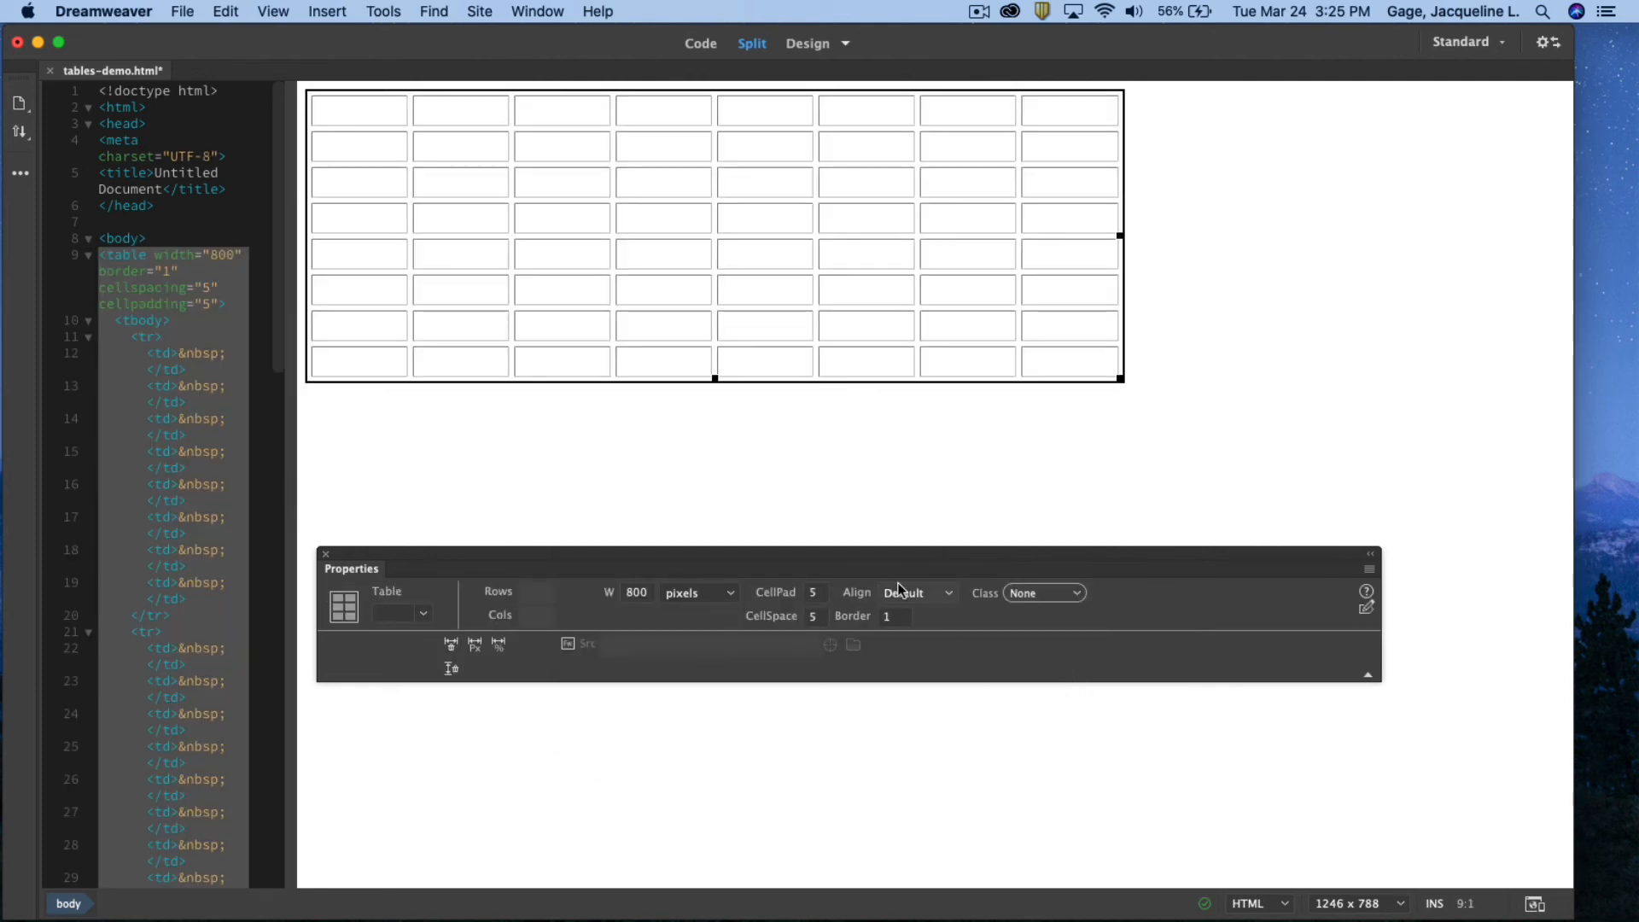
Step: Select the whole top row and merge it into one cell spanning all eight columns
left_click(1050, 112)
left_click_drag(1051, 111, 363, 114)
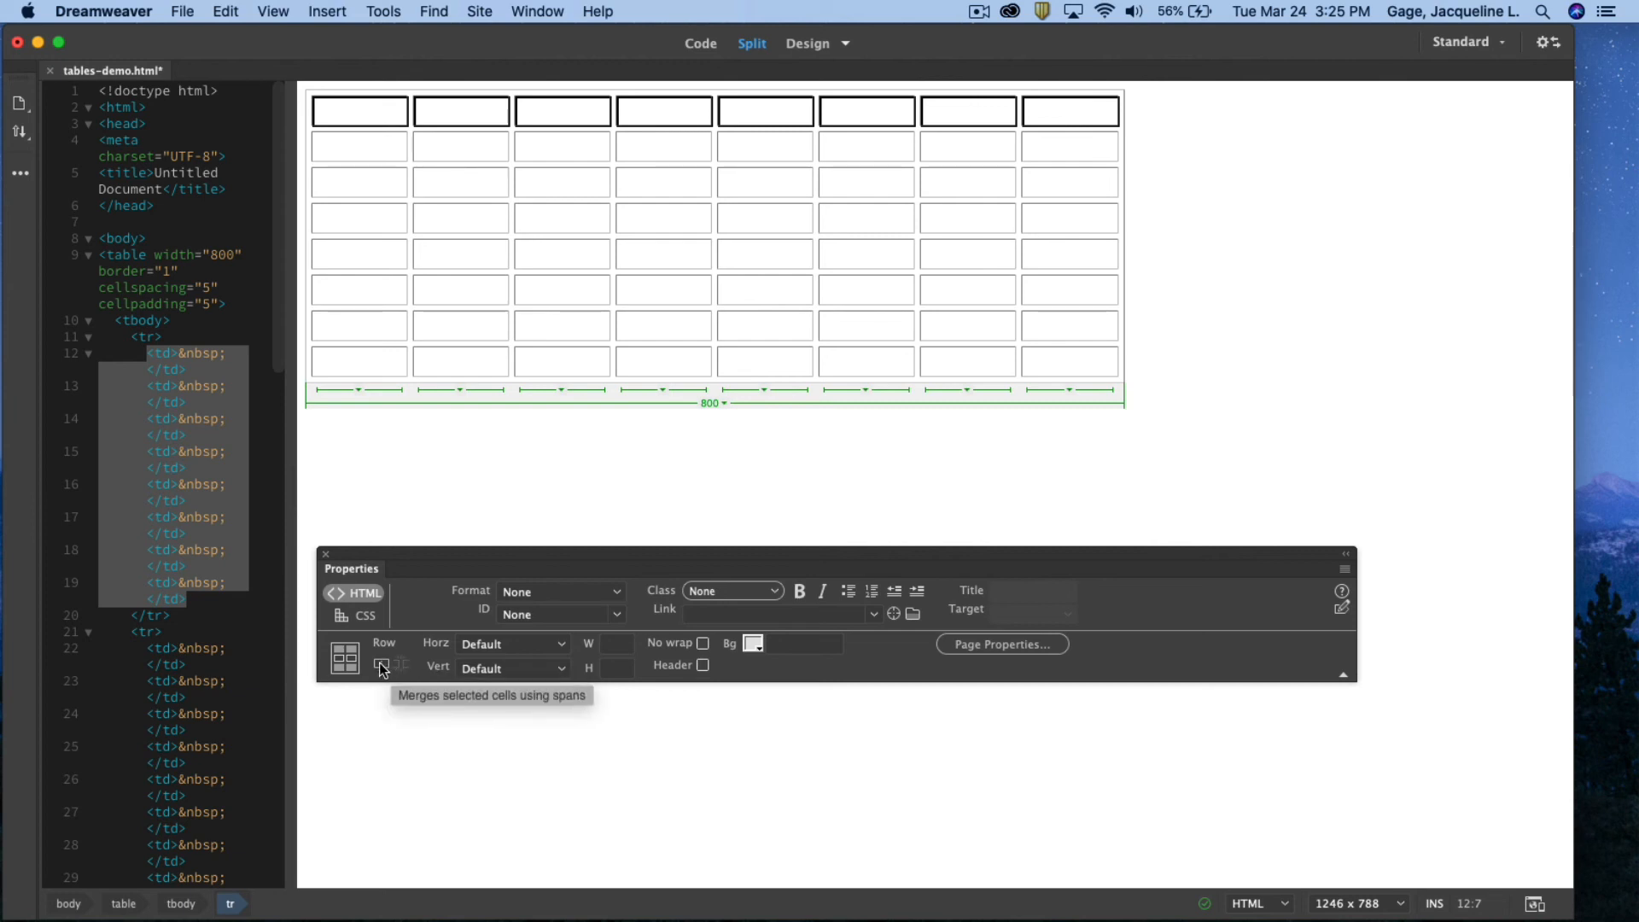
left_click(379, 662)
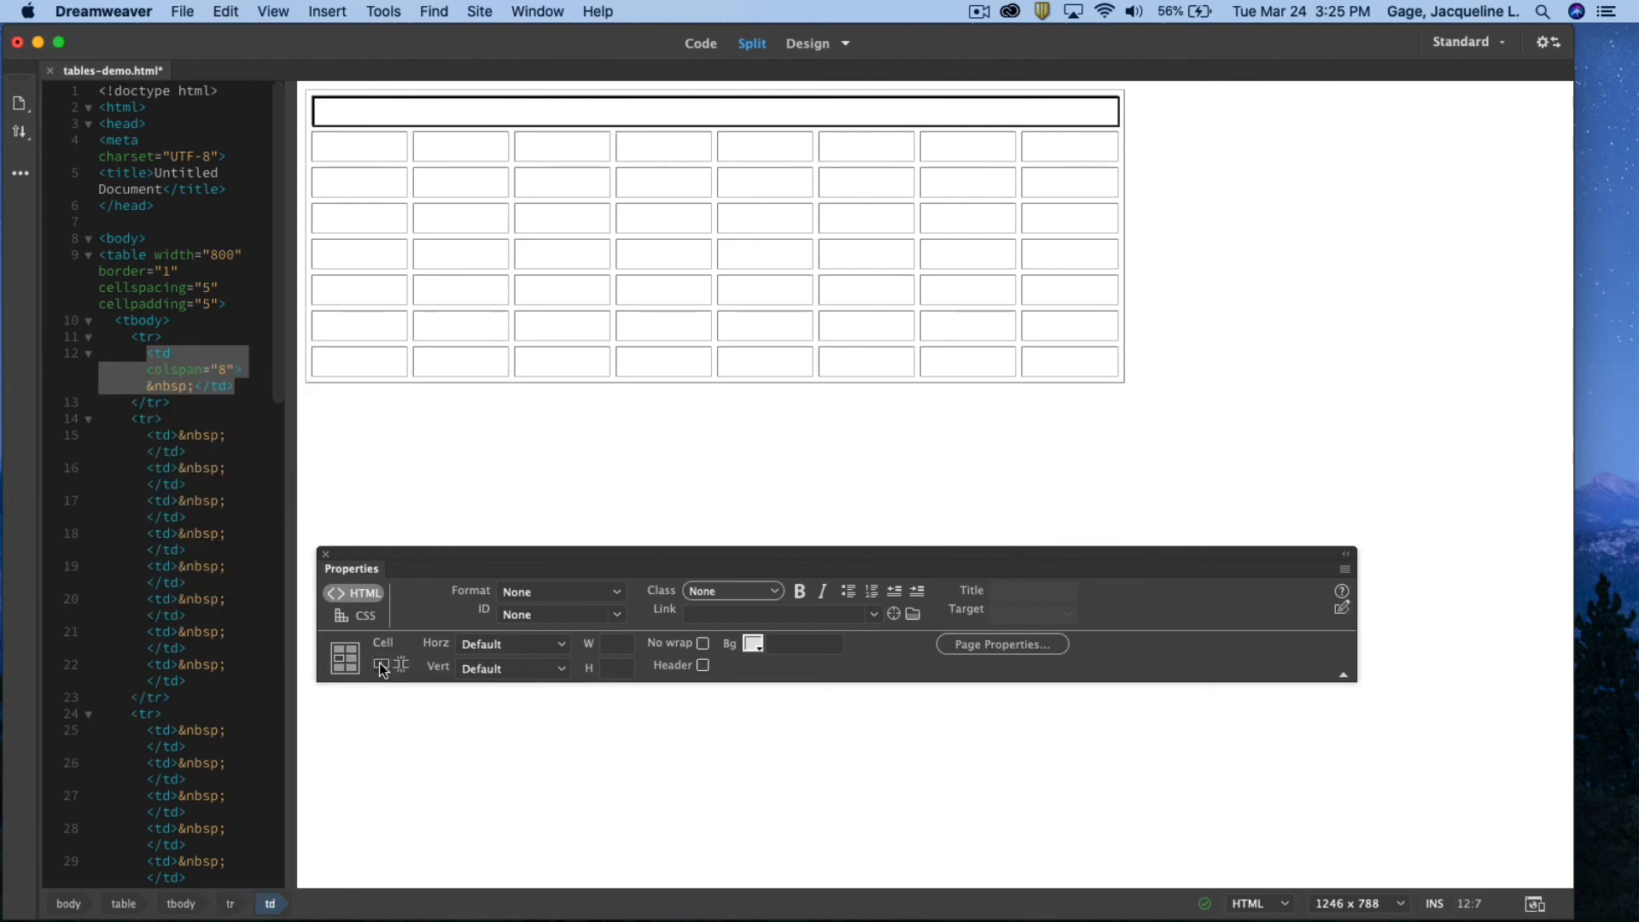
left_click(701, 110)
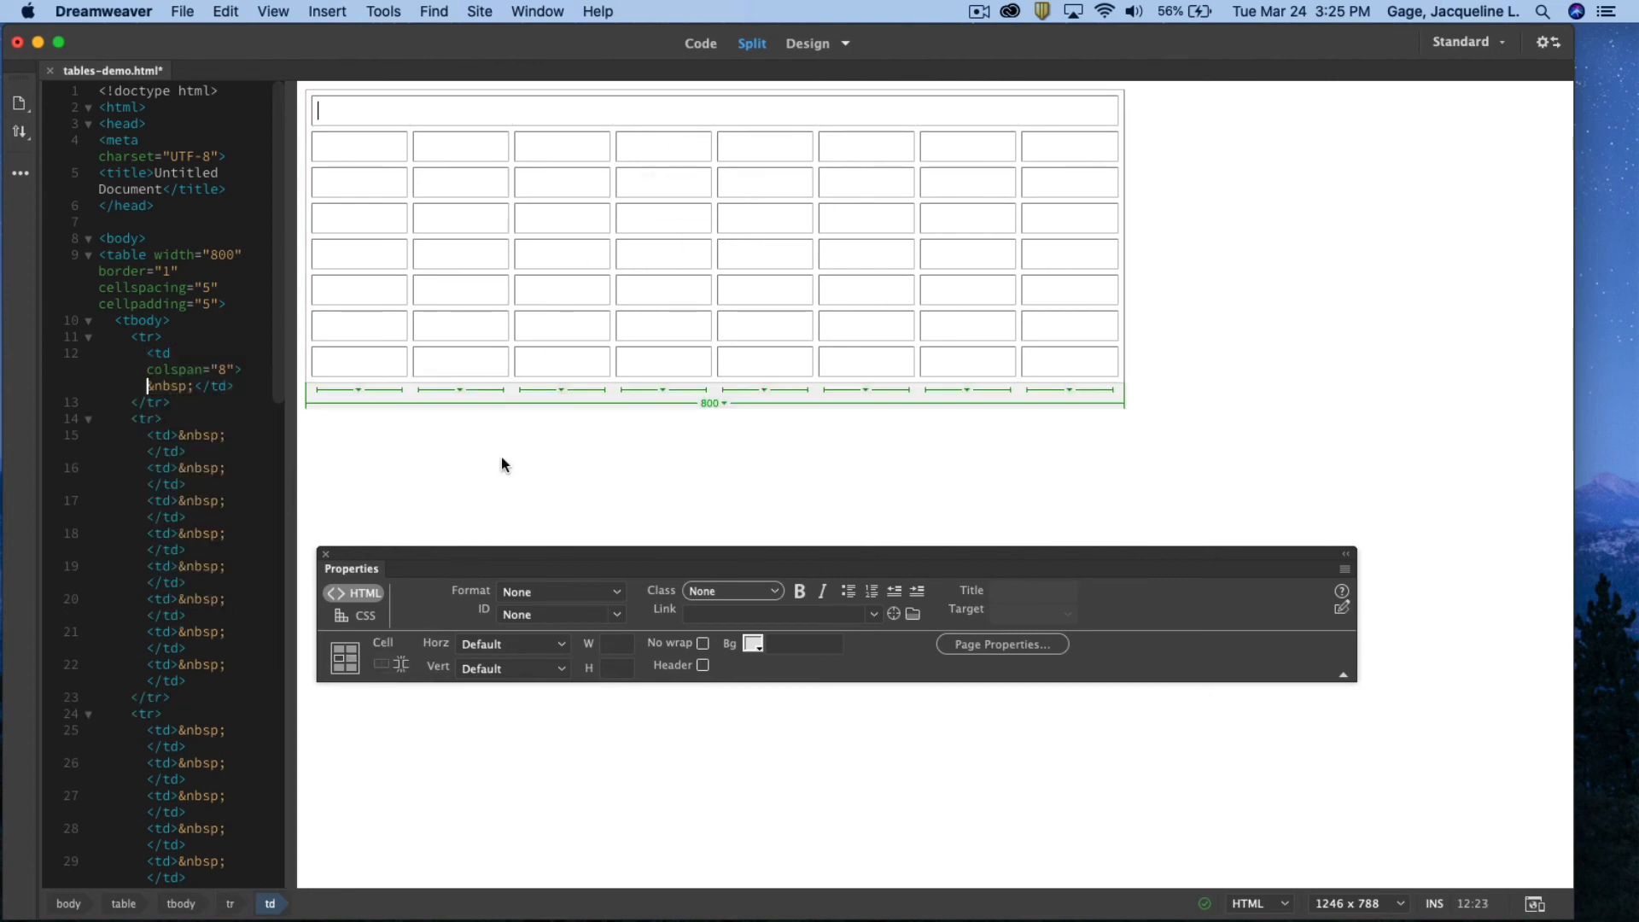
Step: Split the merged top cell into columns via the Split Cell settings
left_click(401, 665)
mouse_move(890, 543)
left_mouse_down()
mouse_move(734, 344)
mouse_move(694, 386)
left_mouse_up()
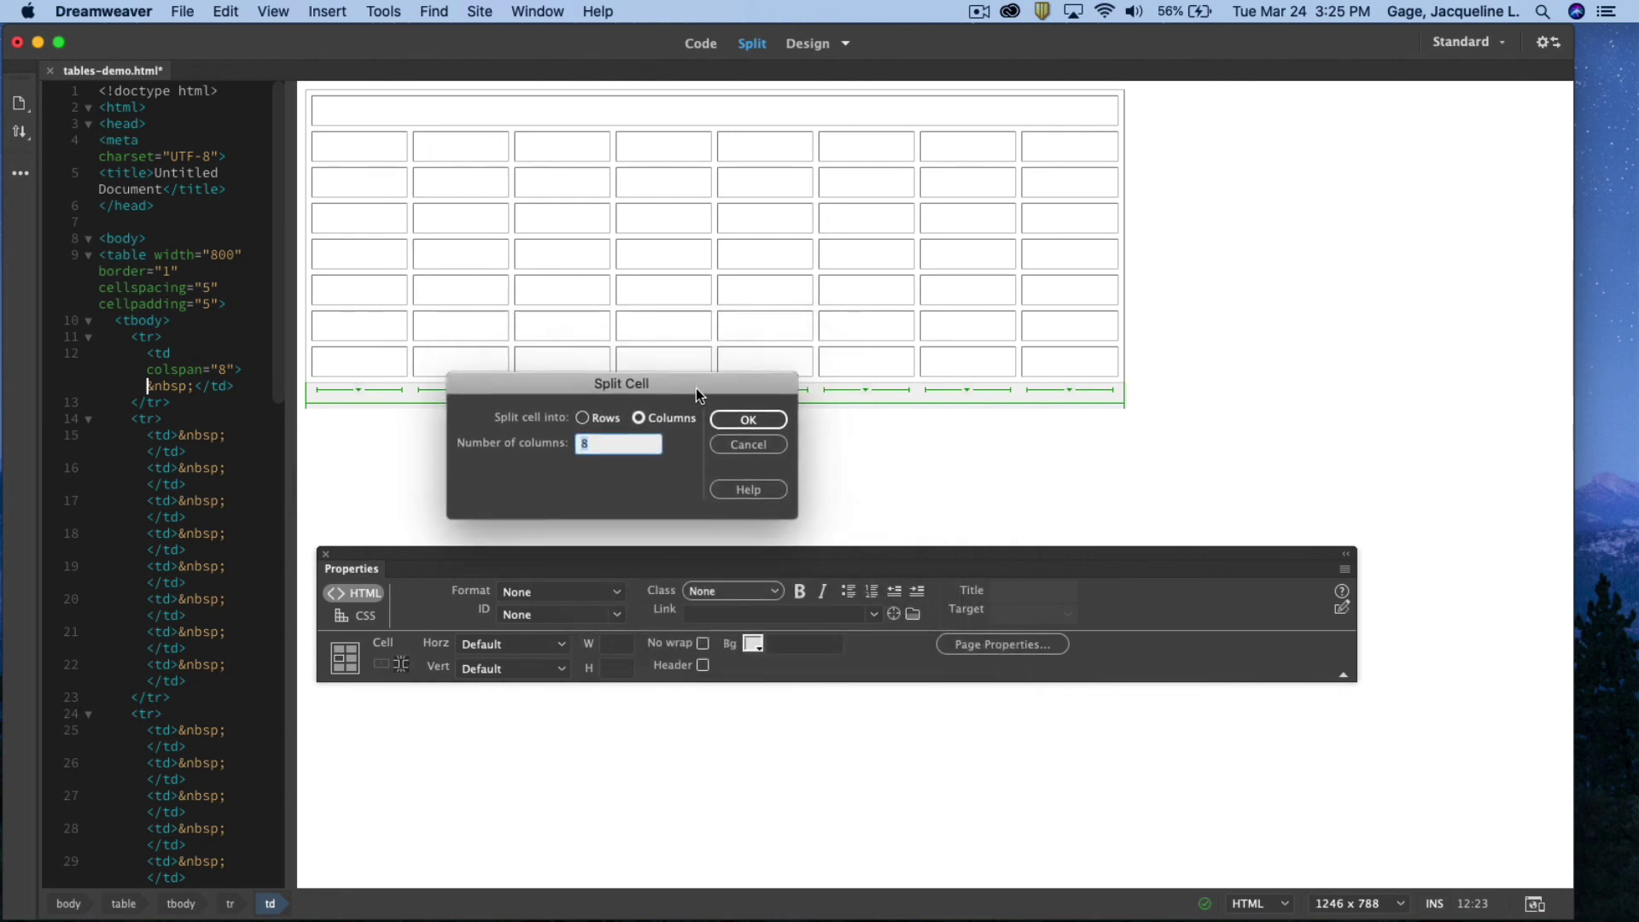
left_click(582, 423)
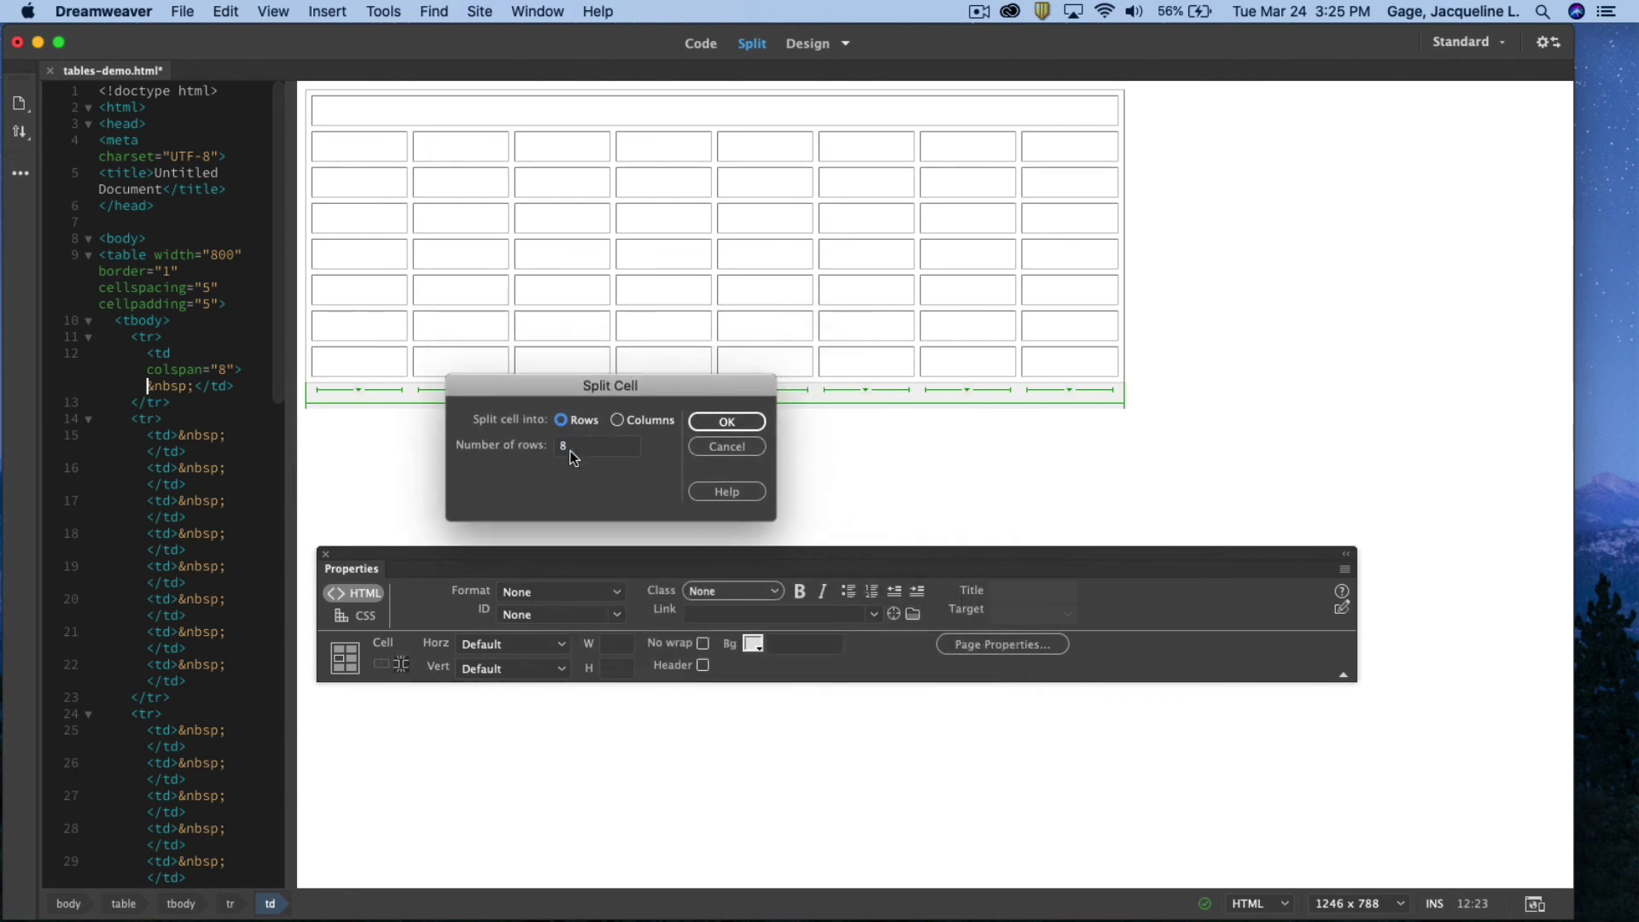
left_click(618, 422)
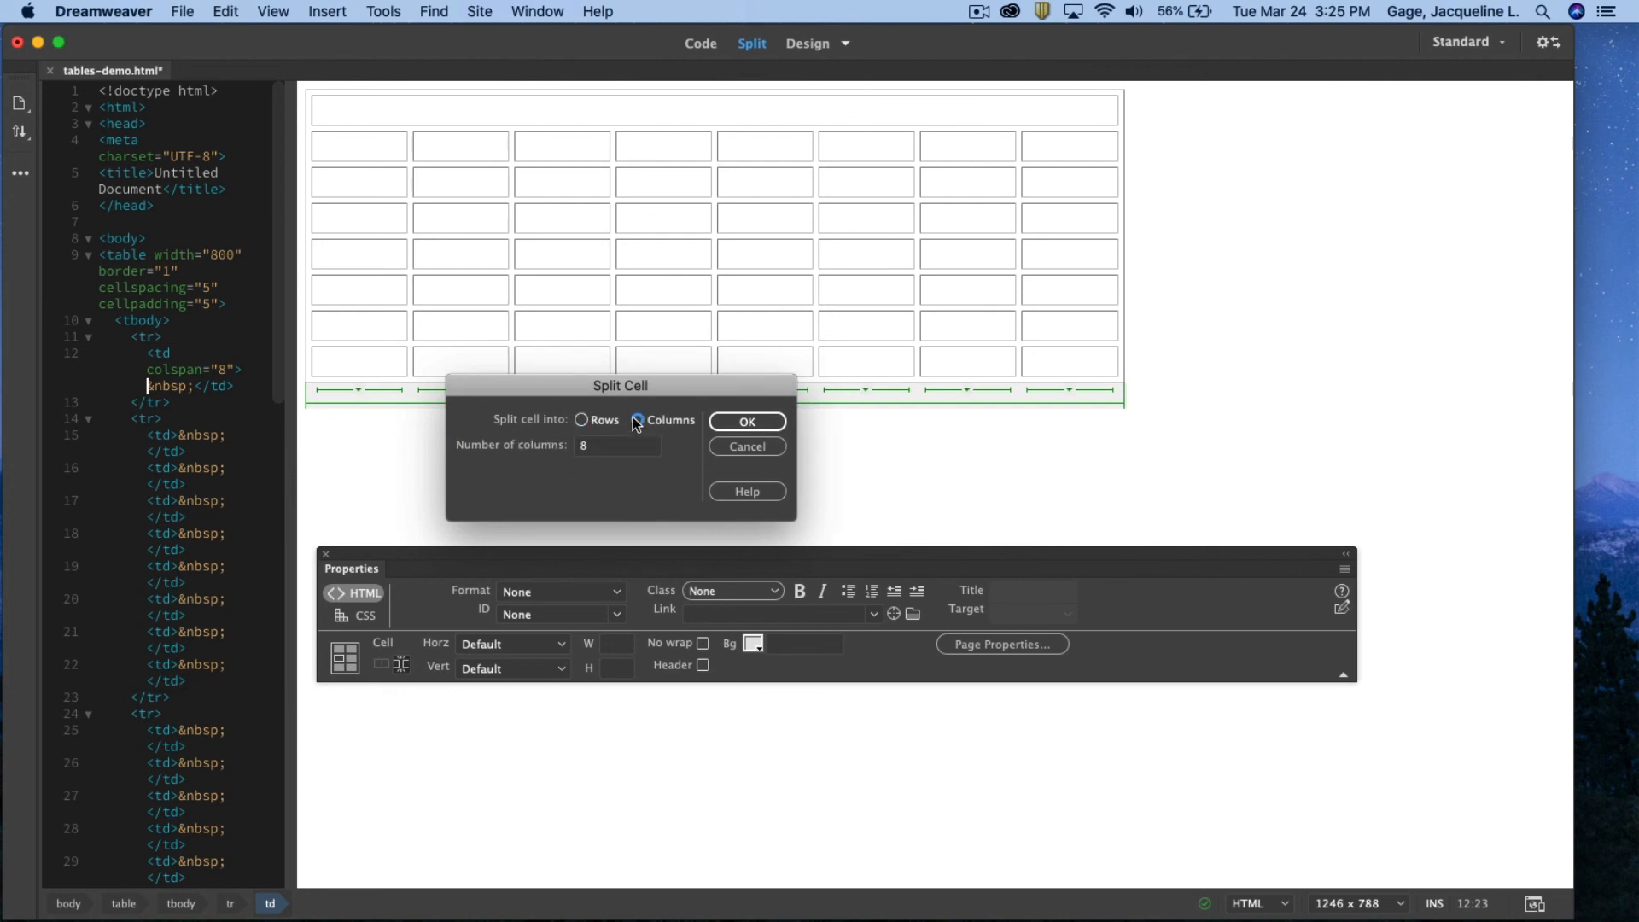
left_click(591, 446)
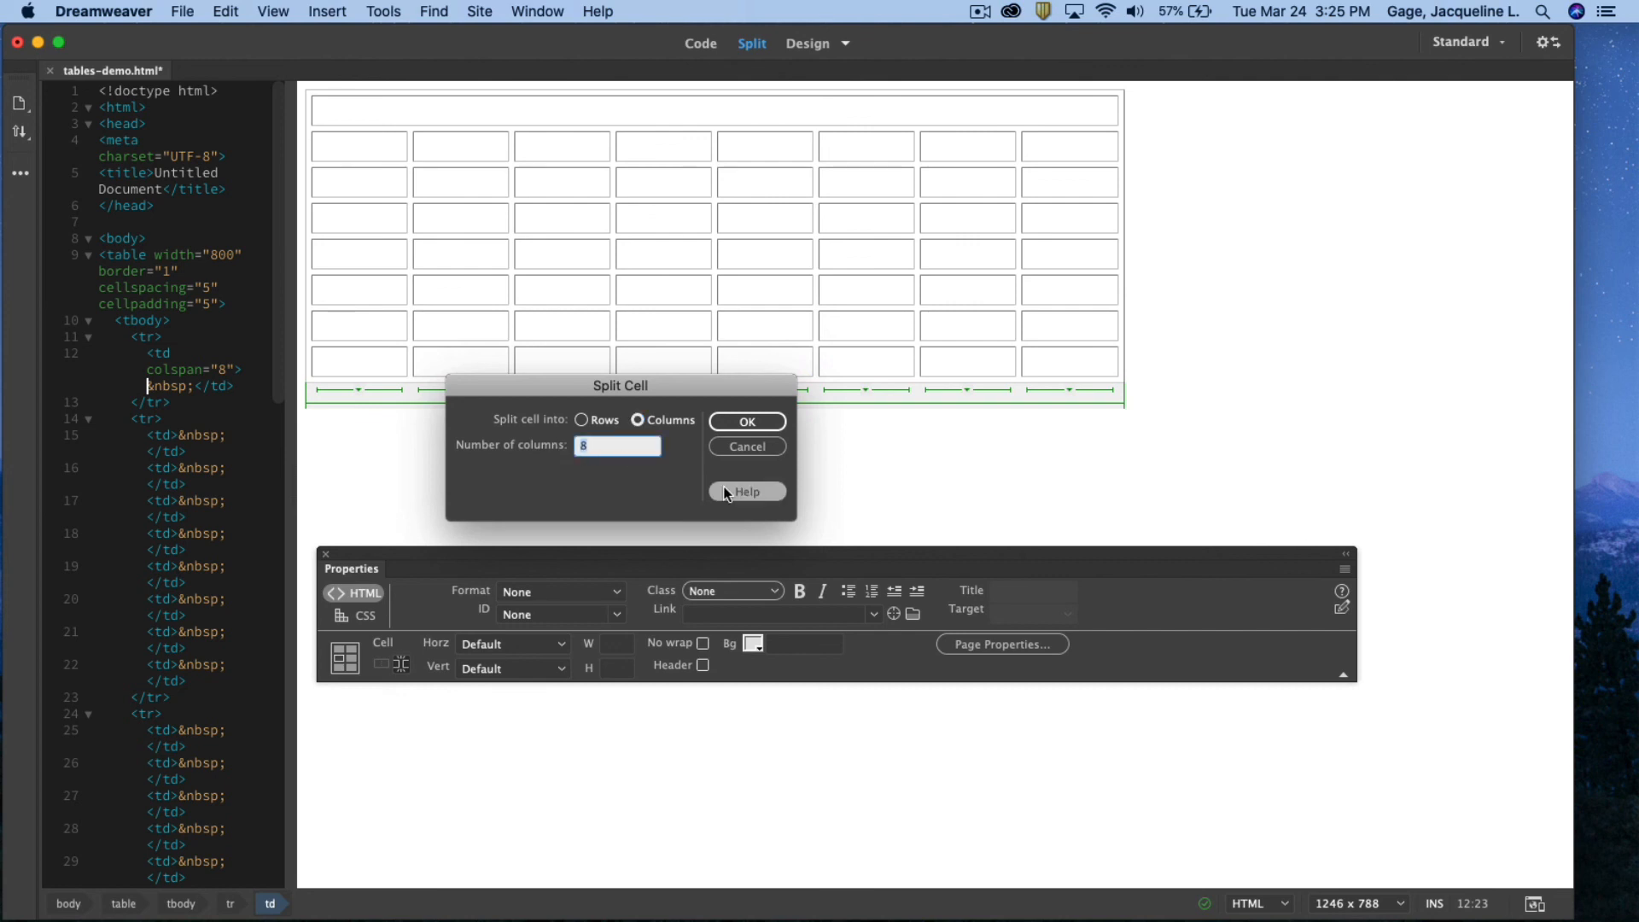
type("2")
left_click(748, 421)
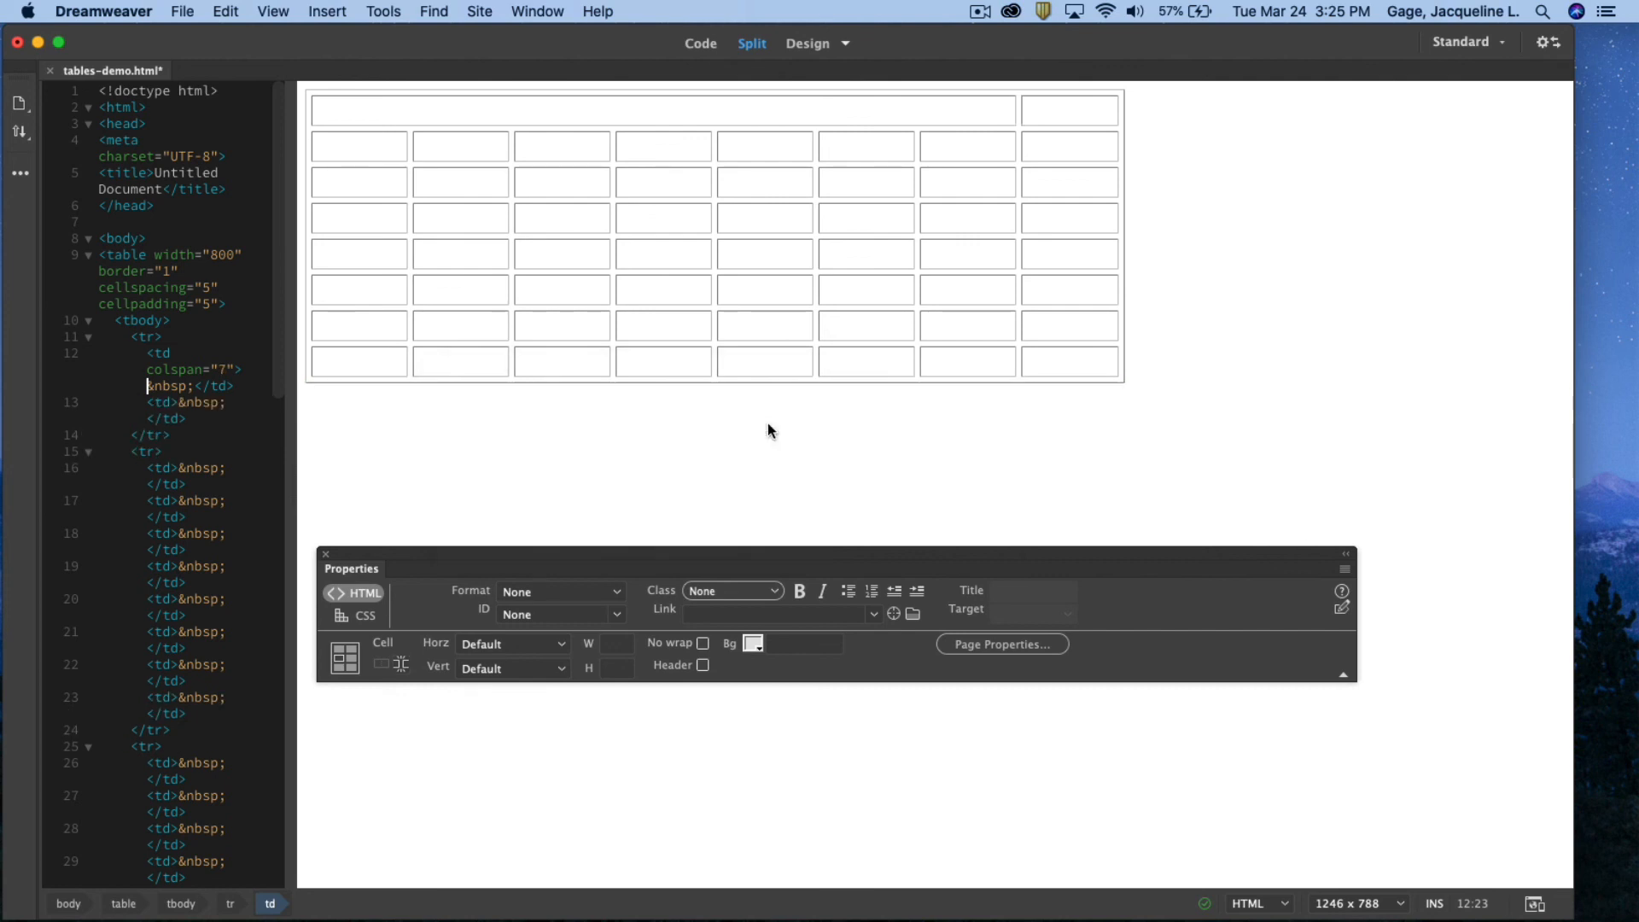
Step: Narrow the seventh column, widen the last one, then merge the top row back into one cell
left_click_drag(1021, 105, 718, 116)
mouse_move(1019, 110)
left_mouse_down()
mouse_move(935, 111)
mouse_move(986, 112)
left_mouse_up()
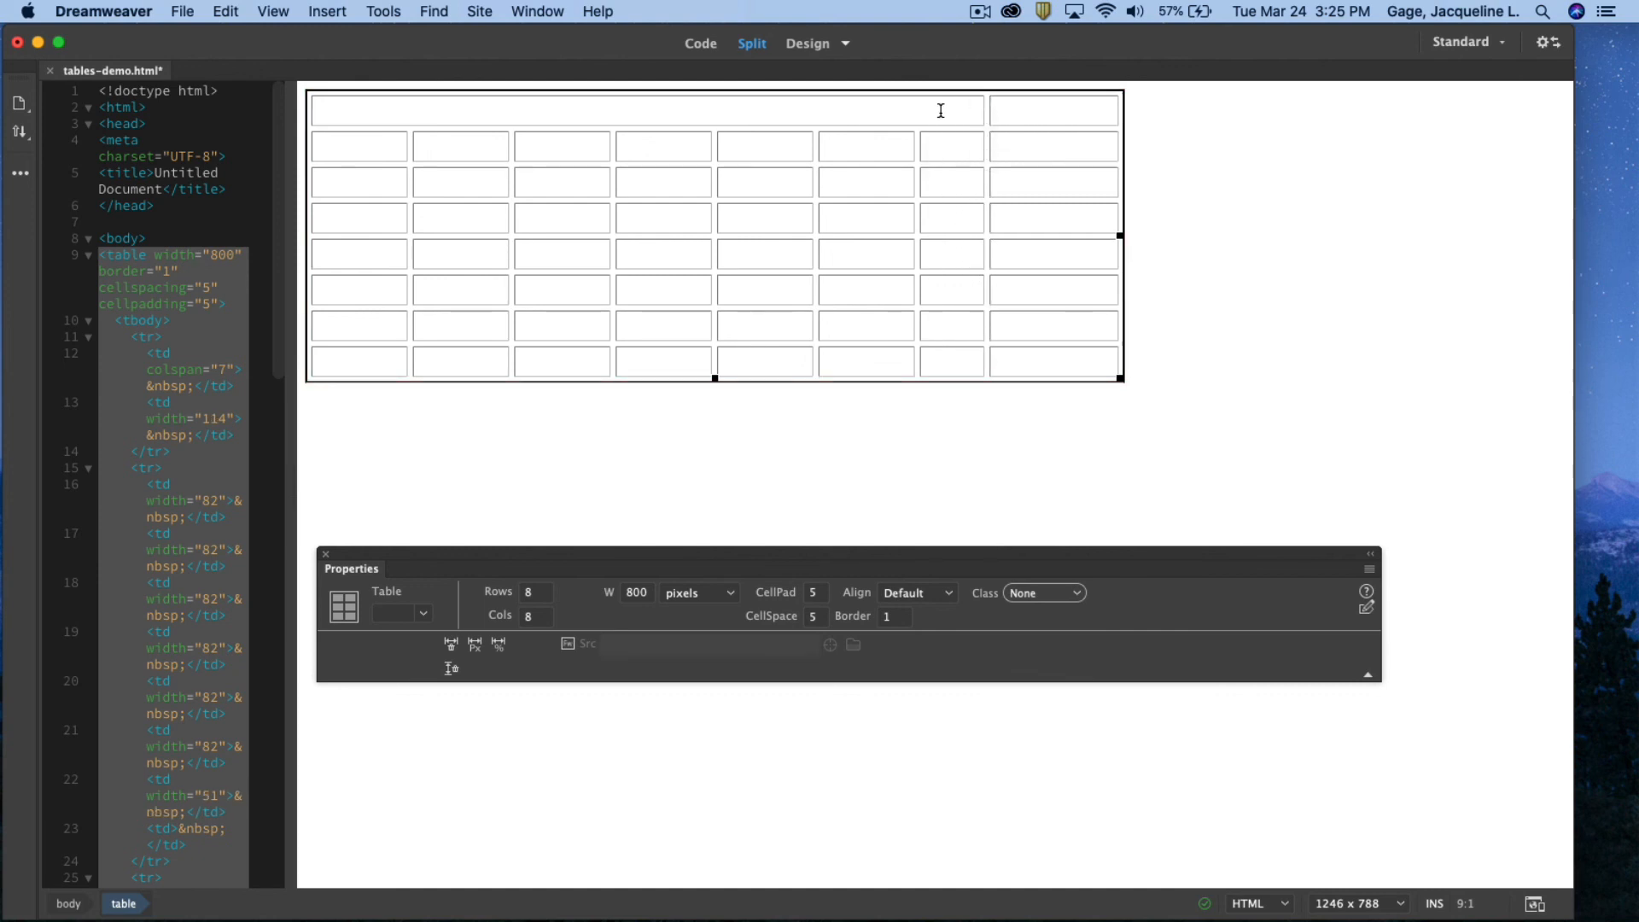
left_click(960, 113)
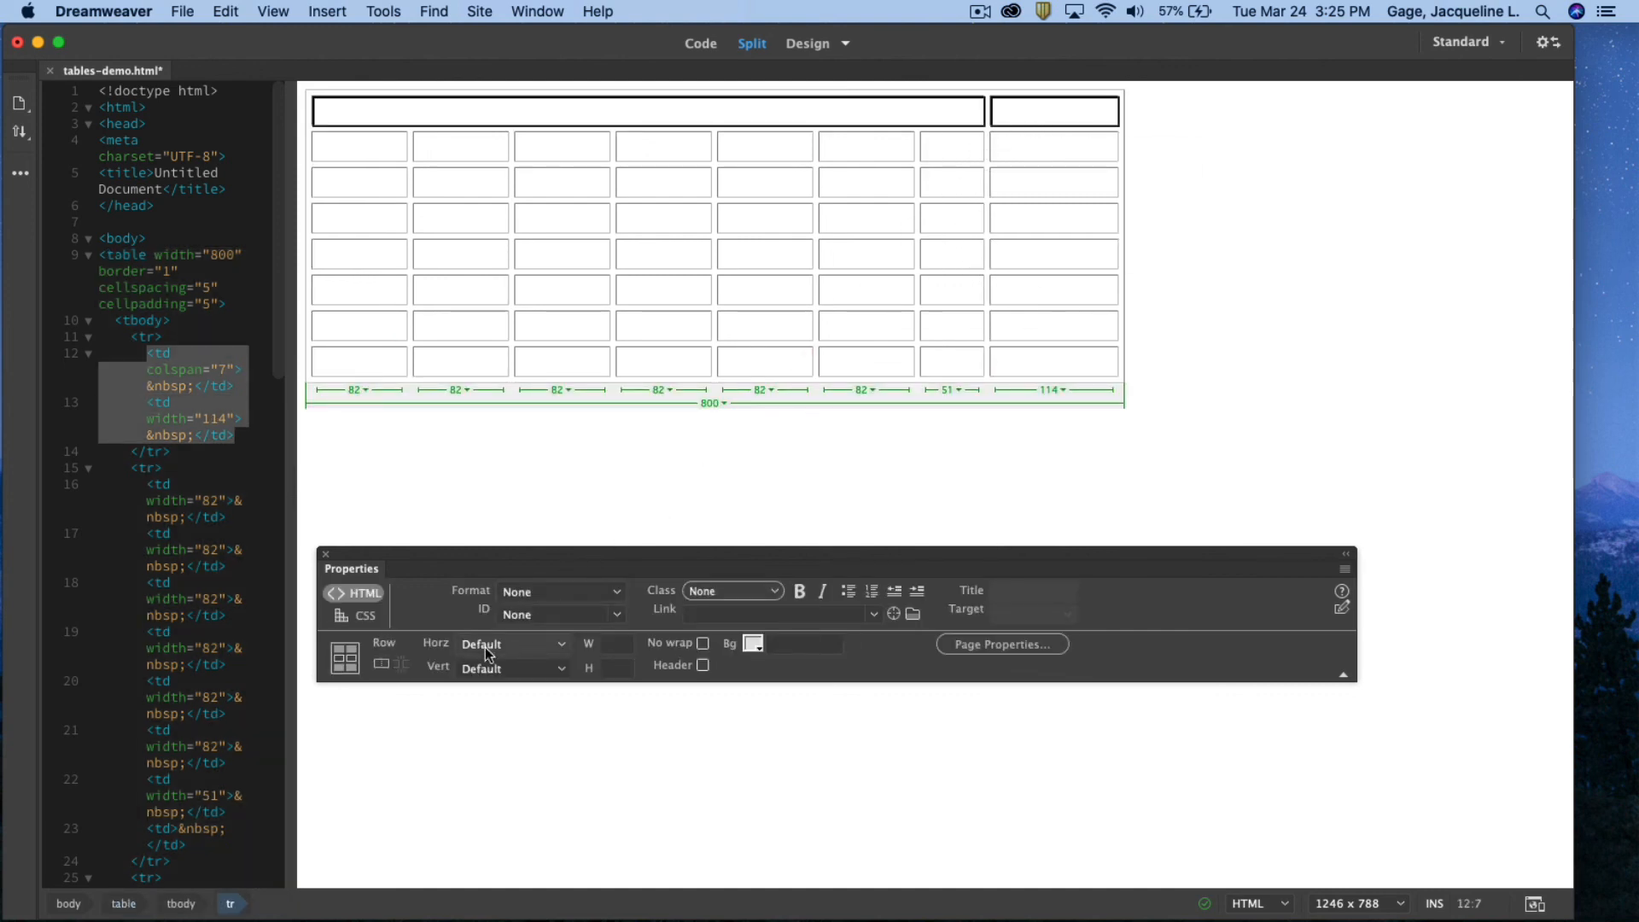
left_click(381, 665)
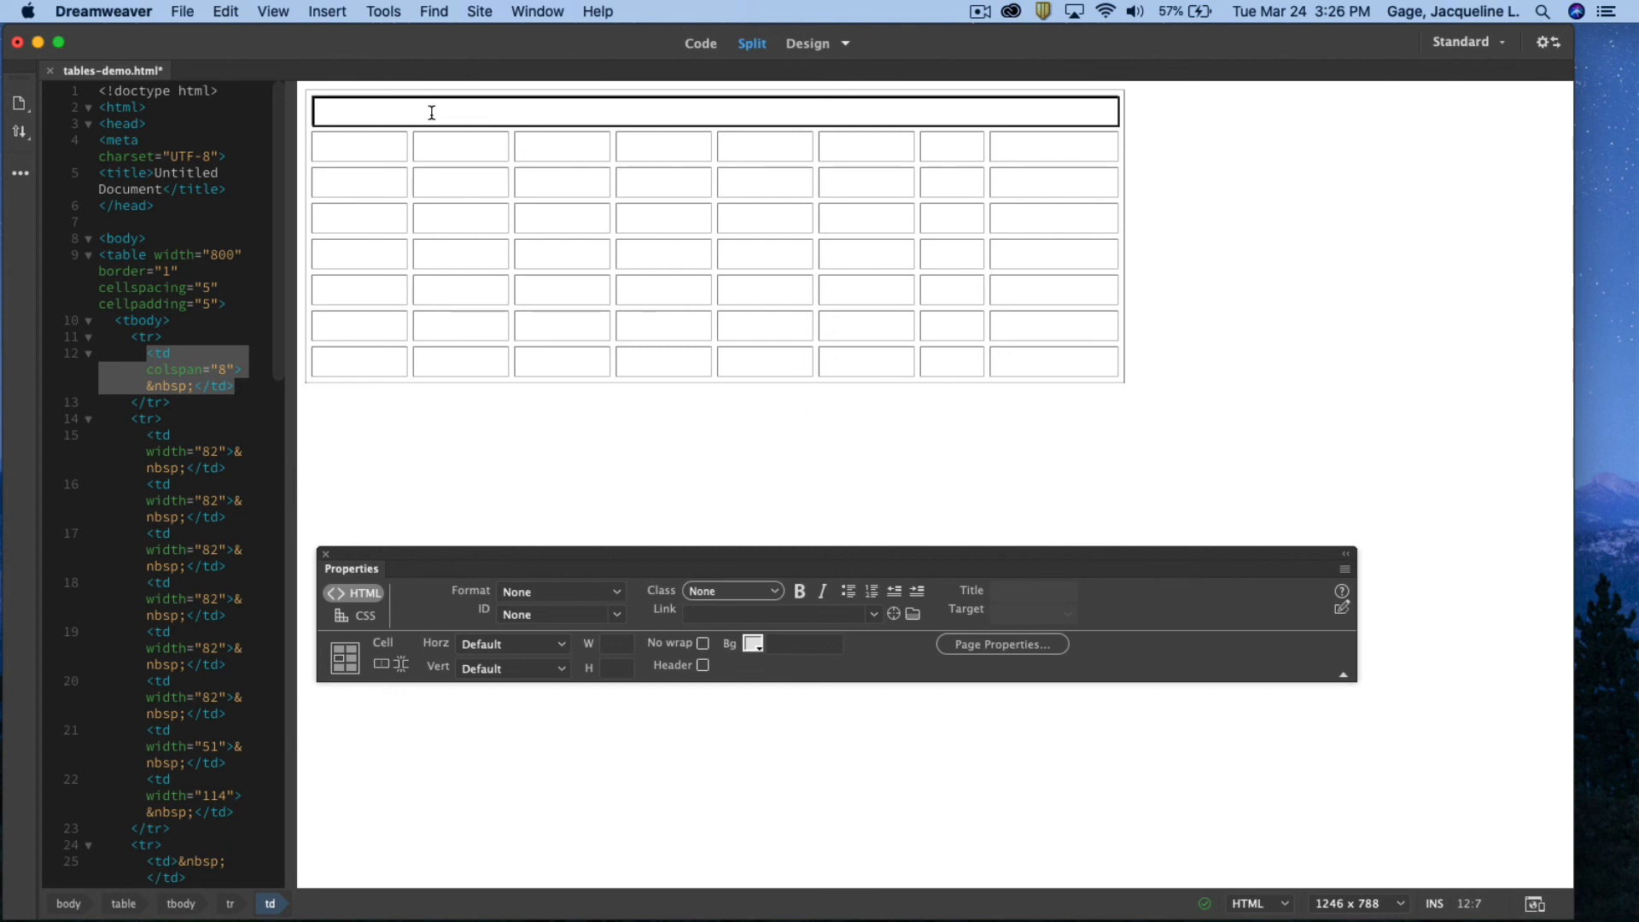
Step: Enter 'My Five Top Favorites' in the merged top cell, then select the first column's cells below it
left_click(572, 114)
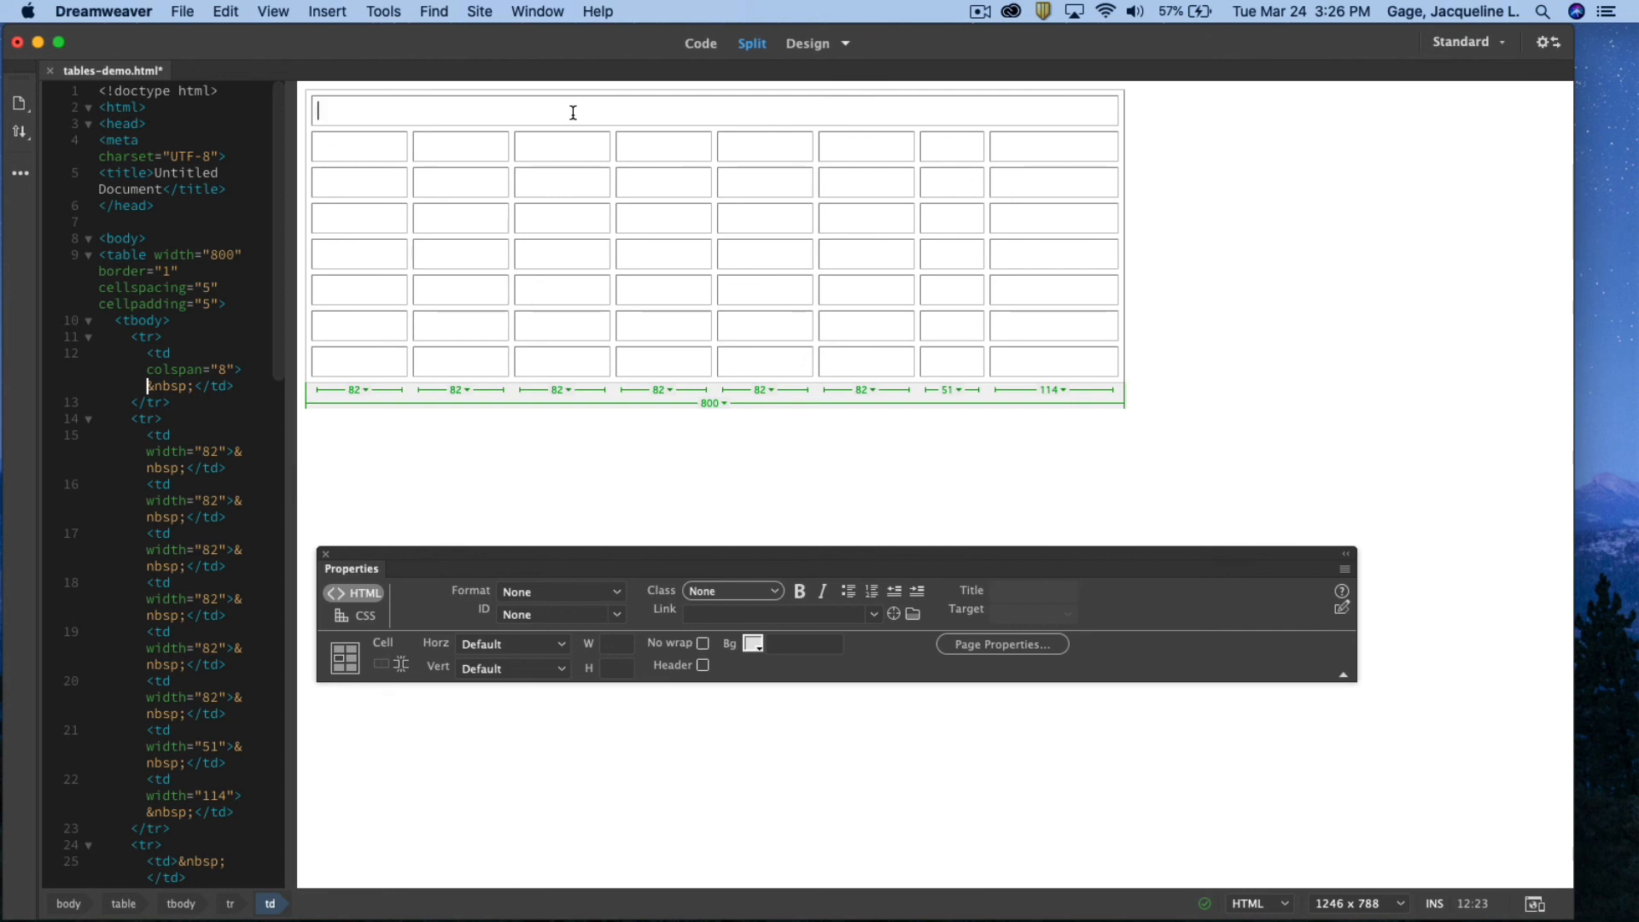
type("My ")
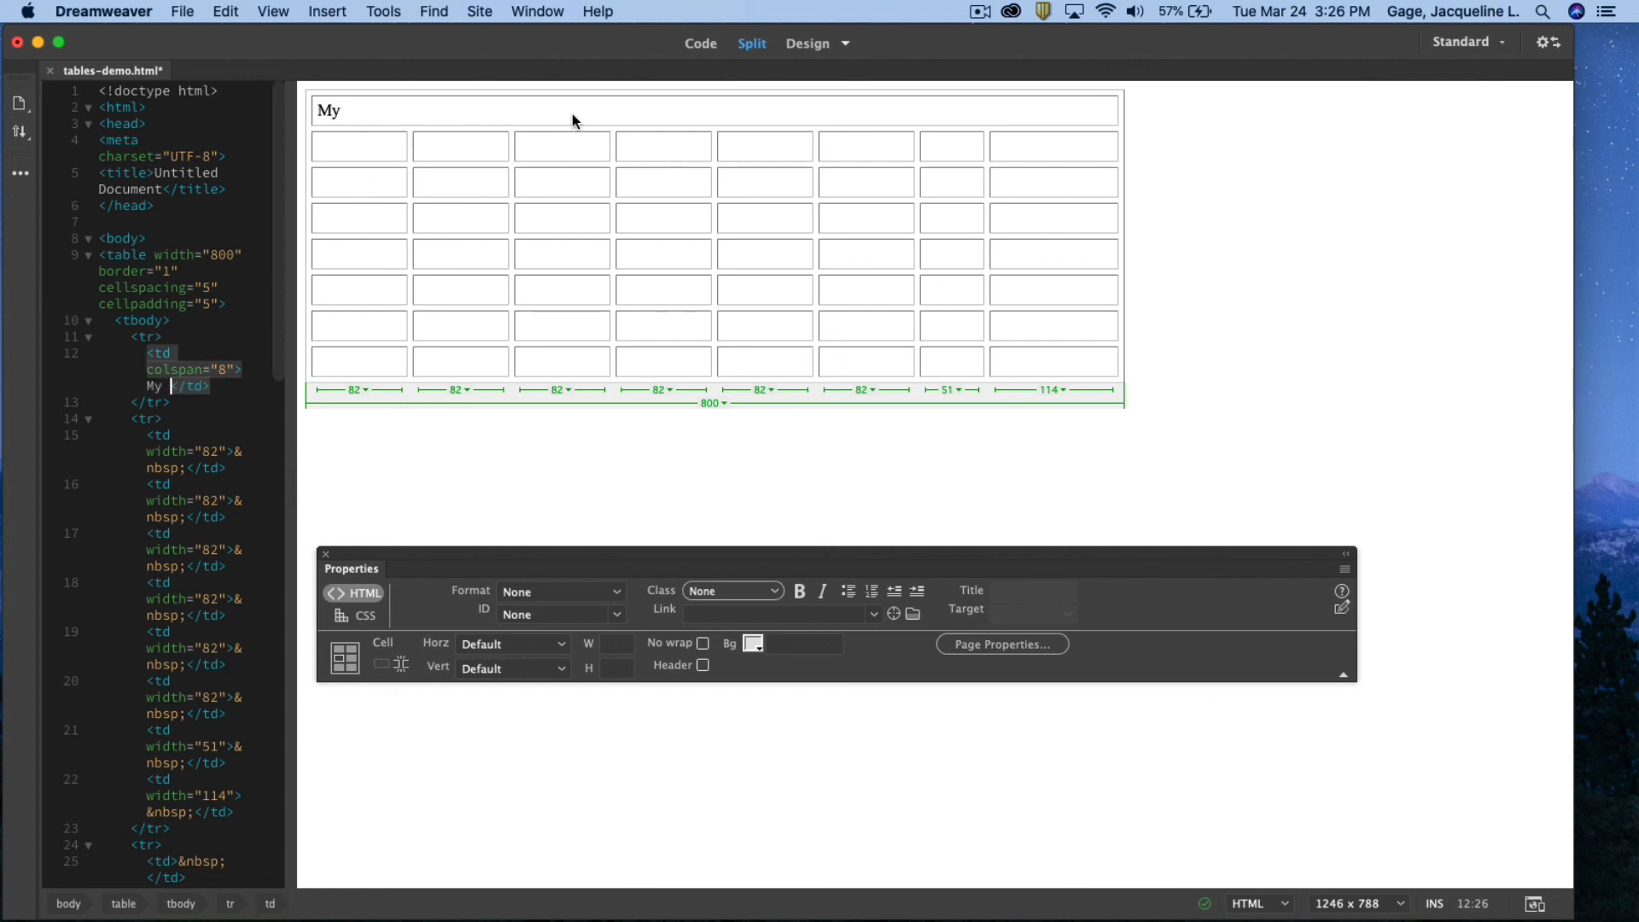
type("Fiv")
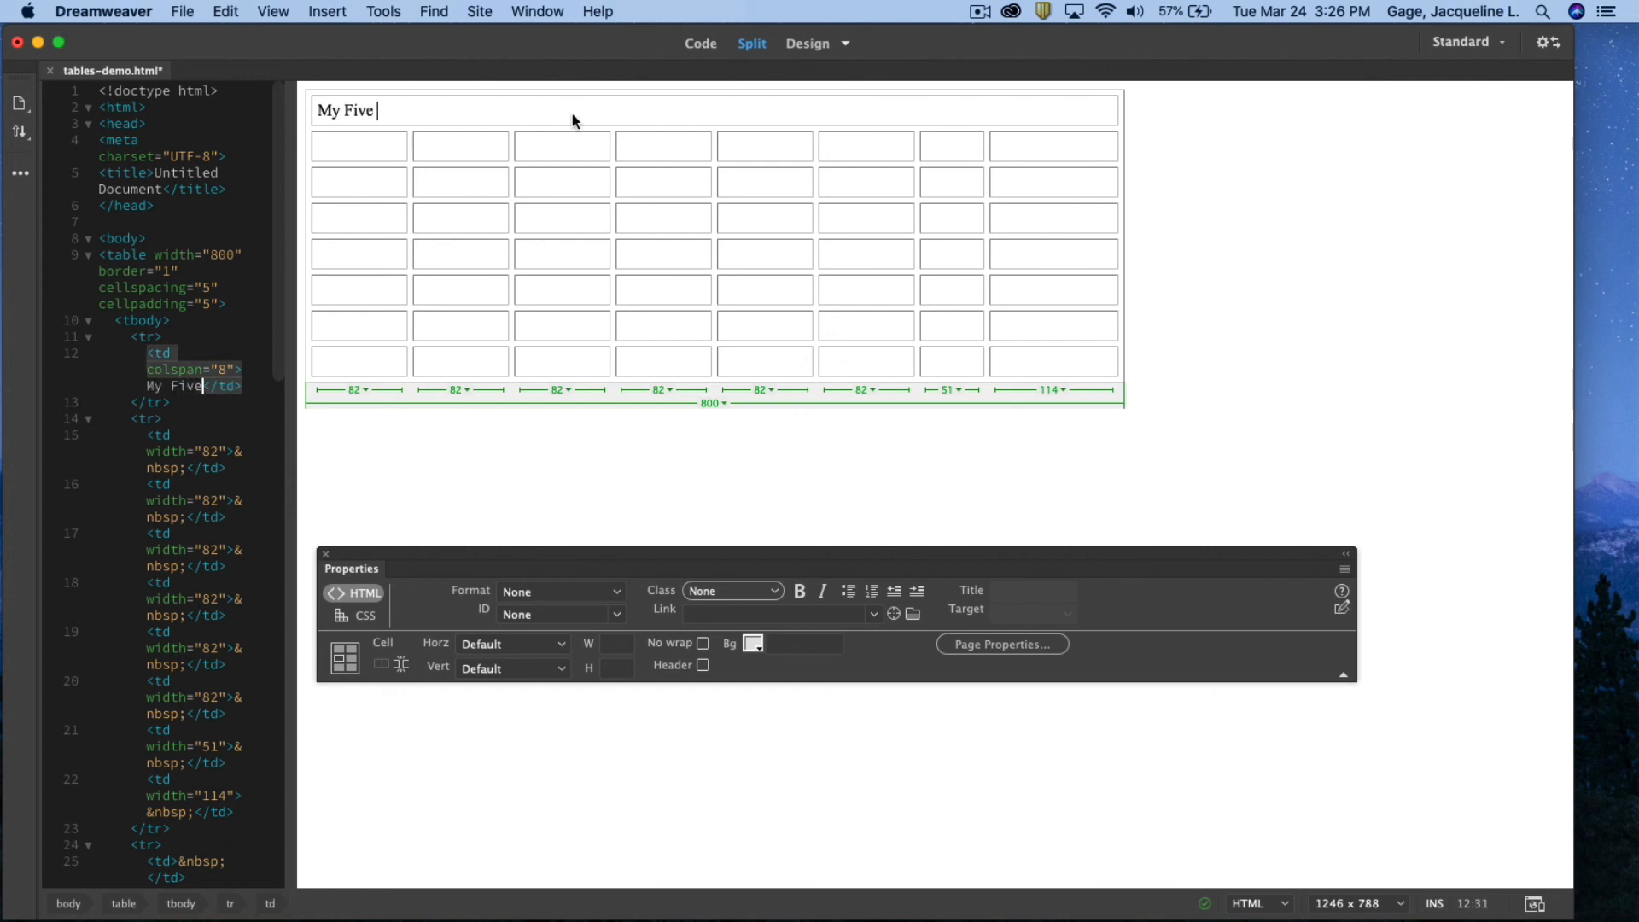
type("e Top ")
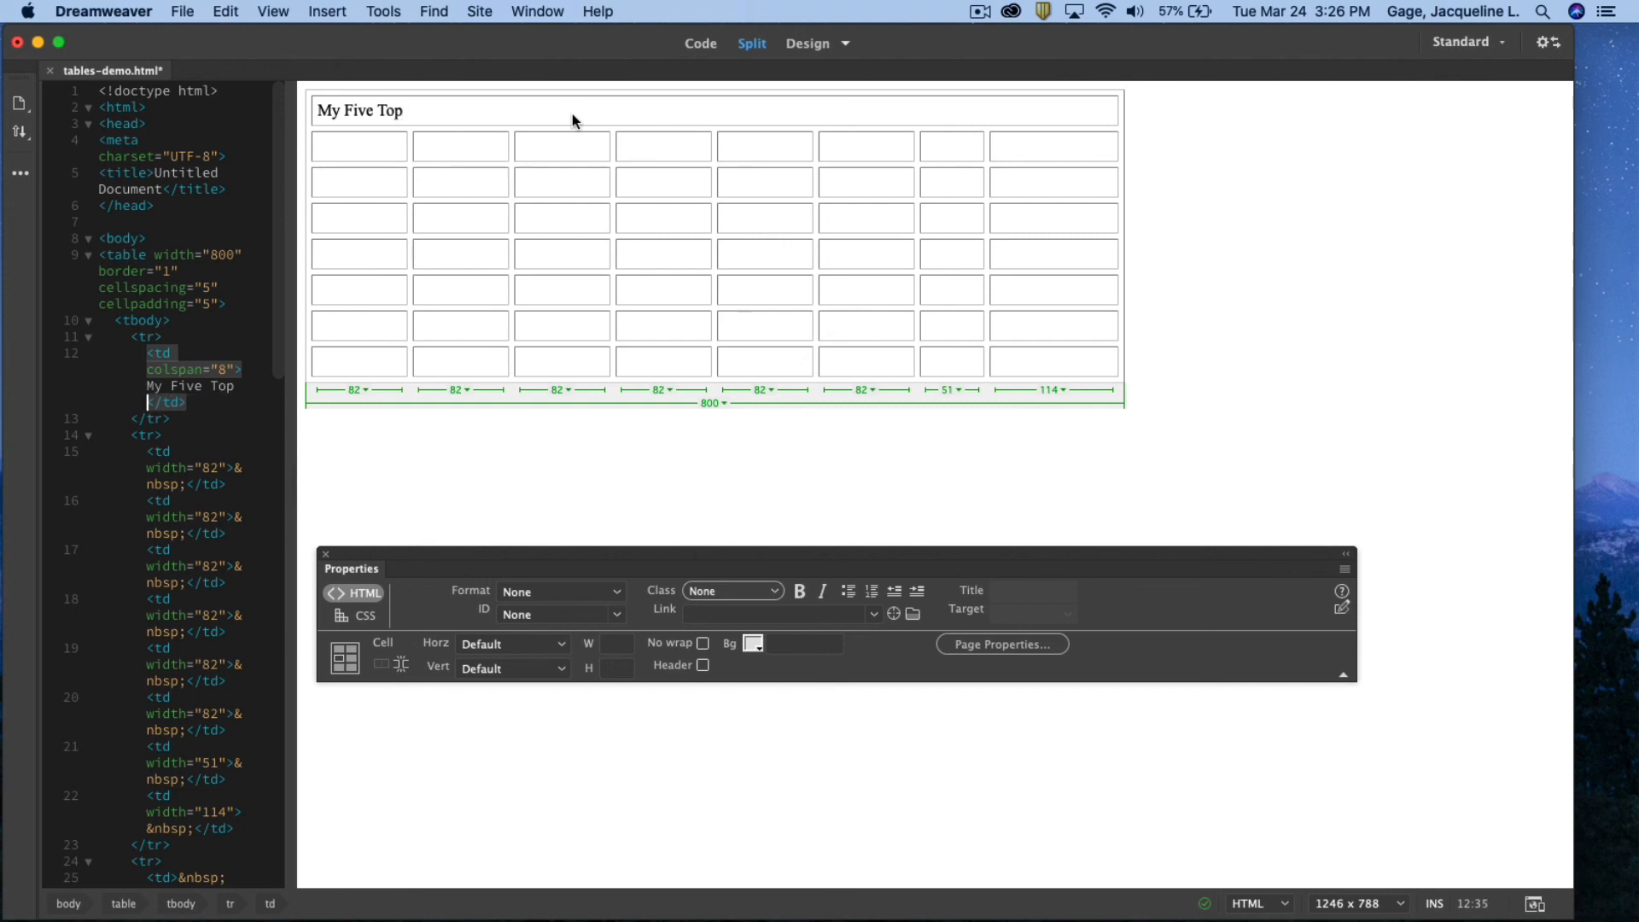
type("Fa")
type("vori")
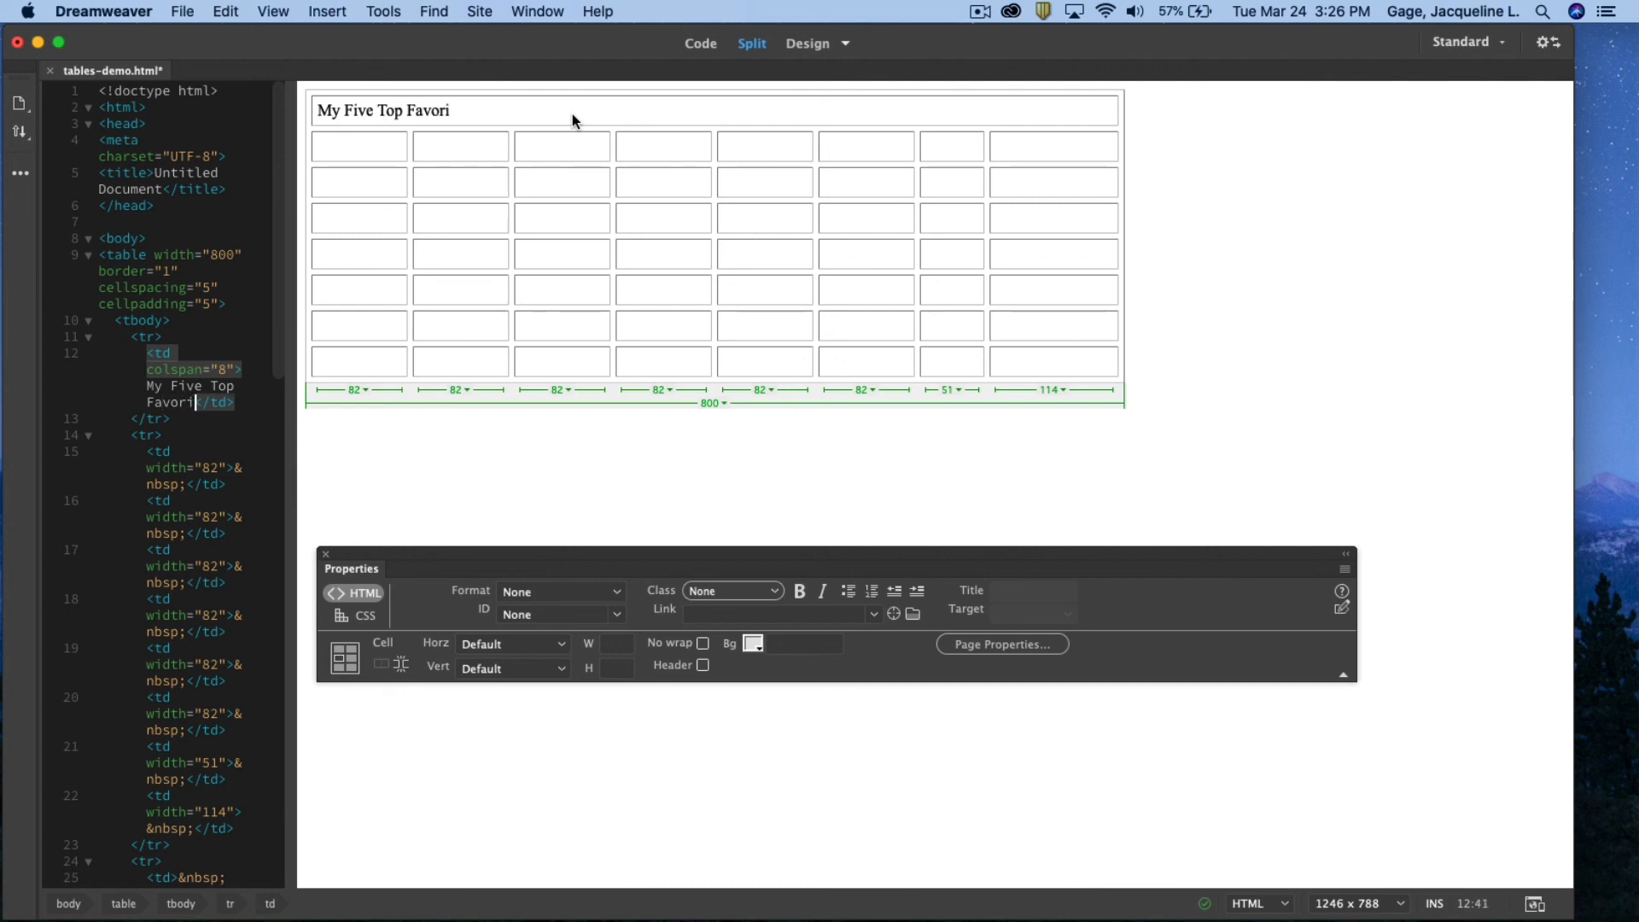
type("tes")
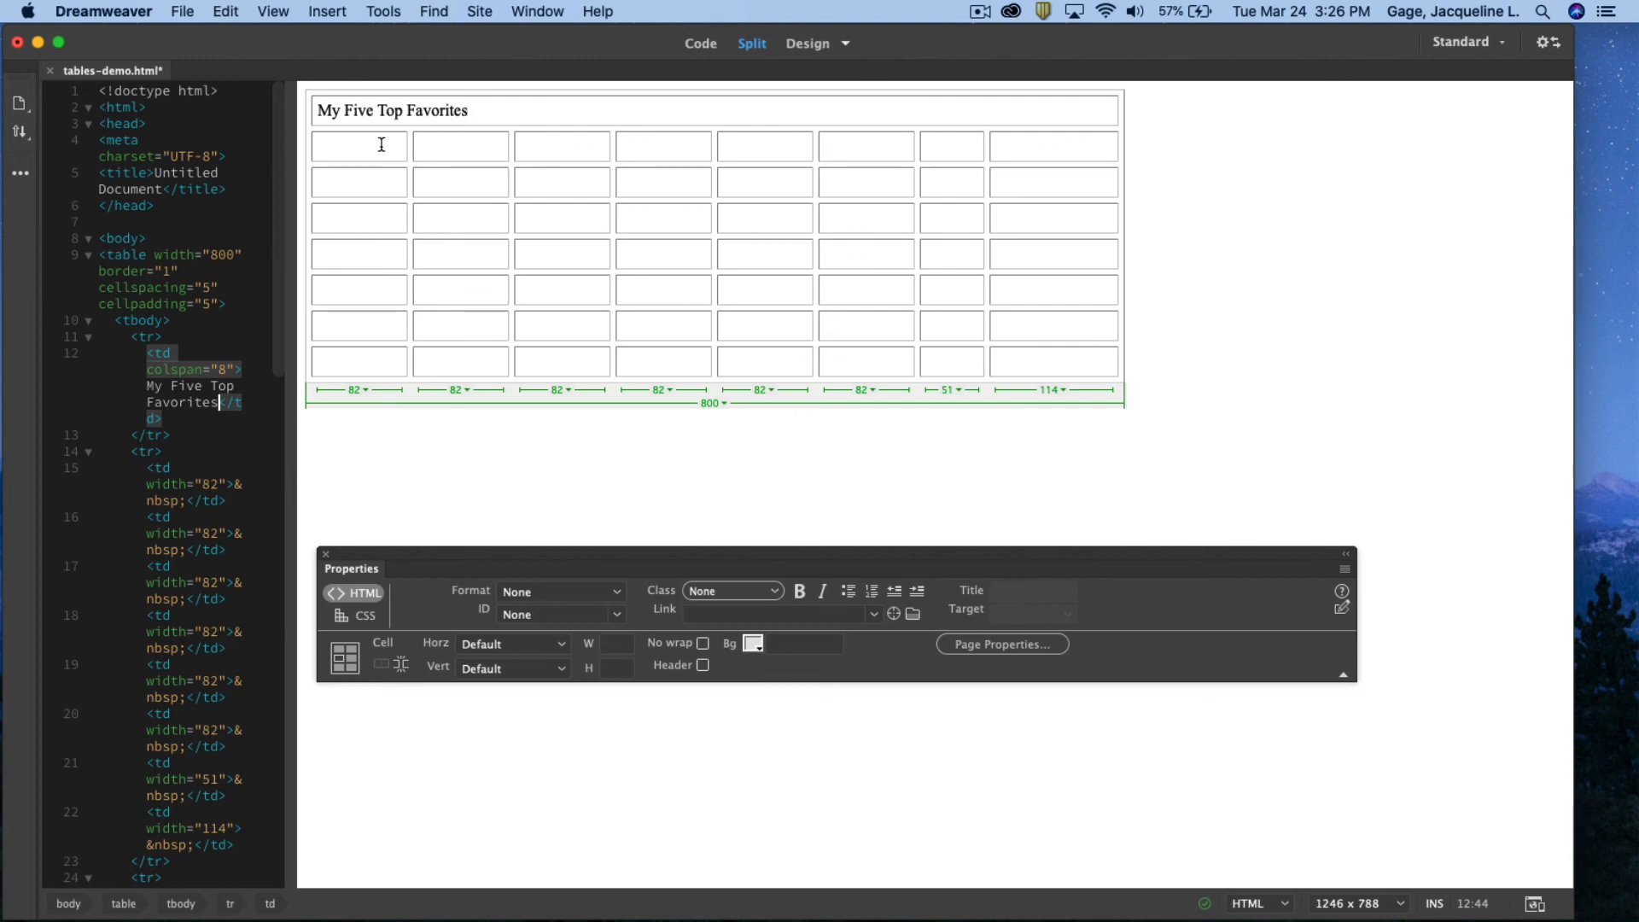
left_click_drag(380, 144, 389, 333)
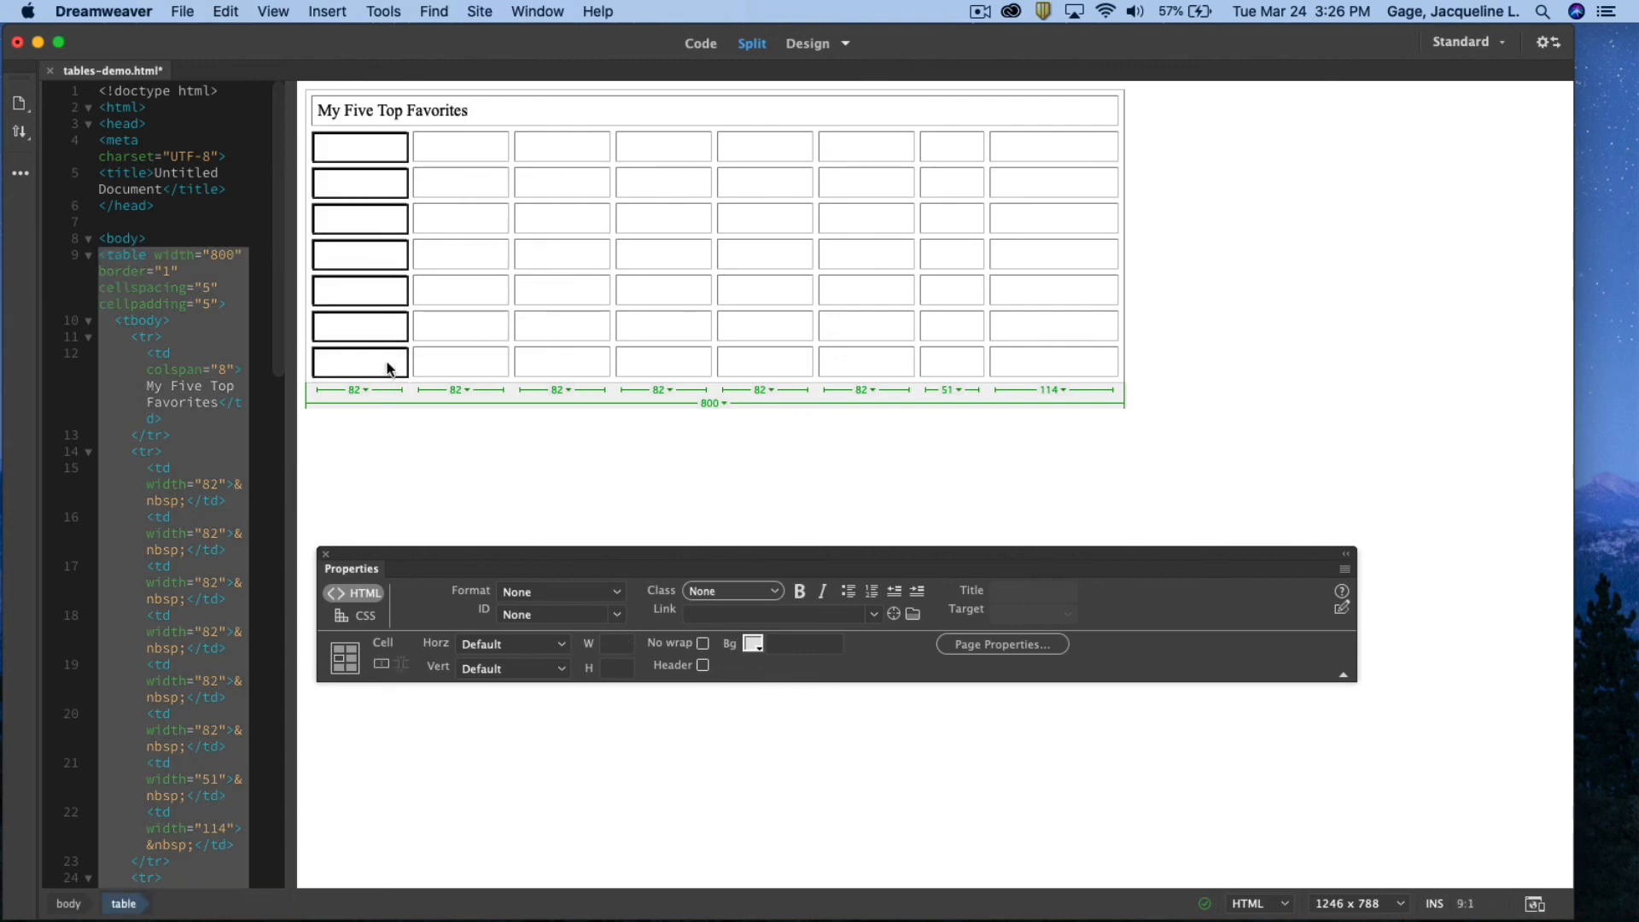